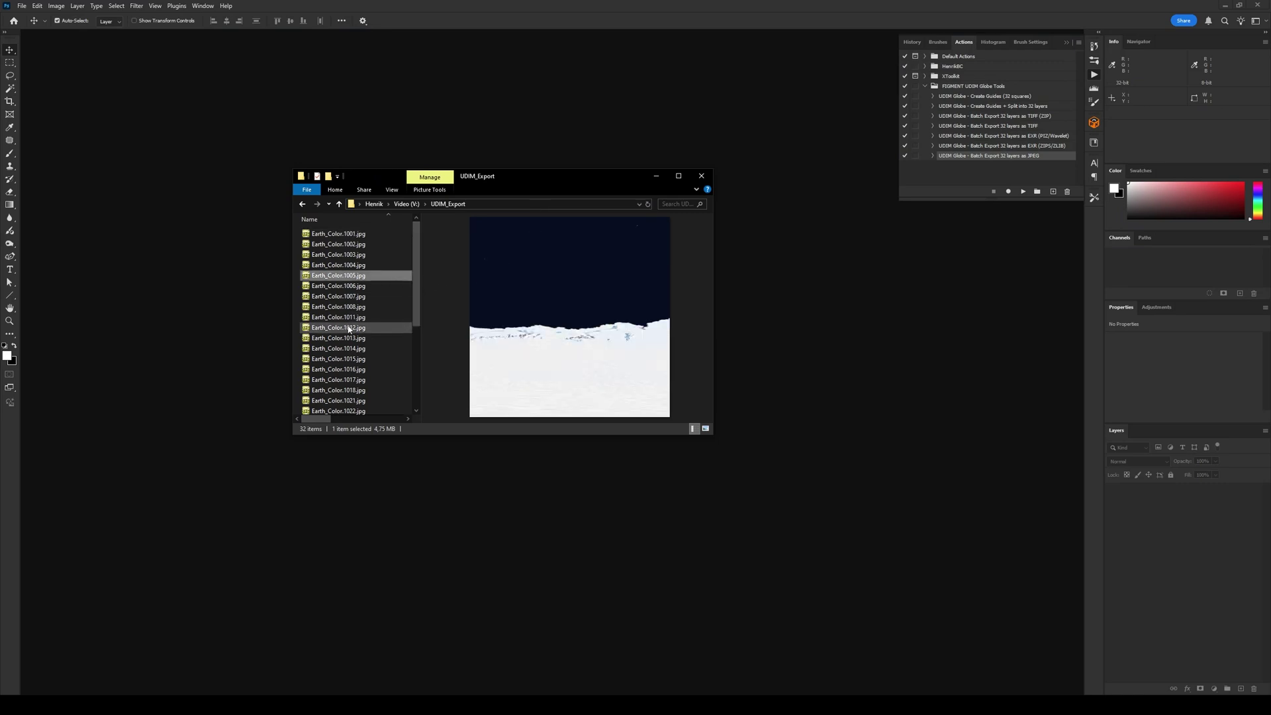
- Examine the exported Earth_Color tiles in the UDIM_Export folder, viewing Earth_Color.1024.jpg at full size, and close the folder
left_click(355, 359)
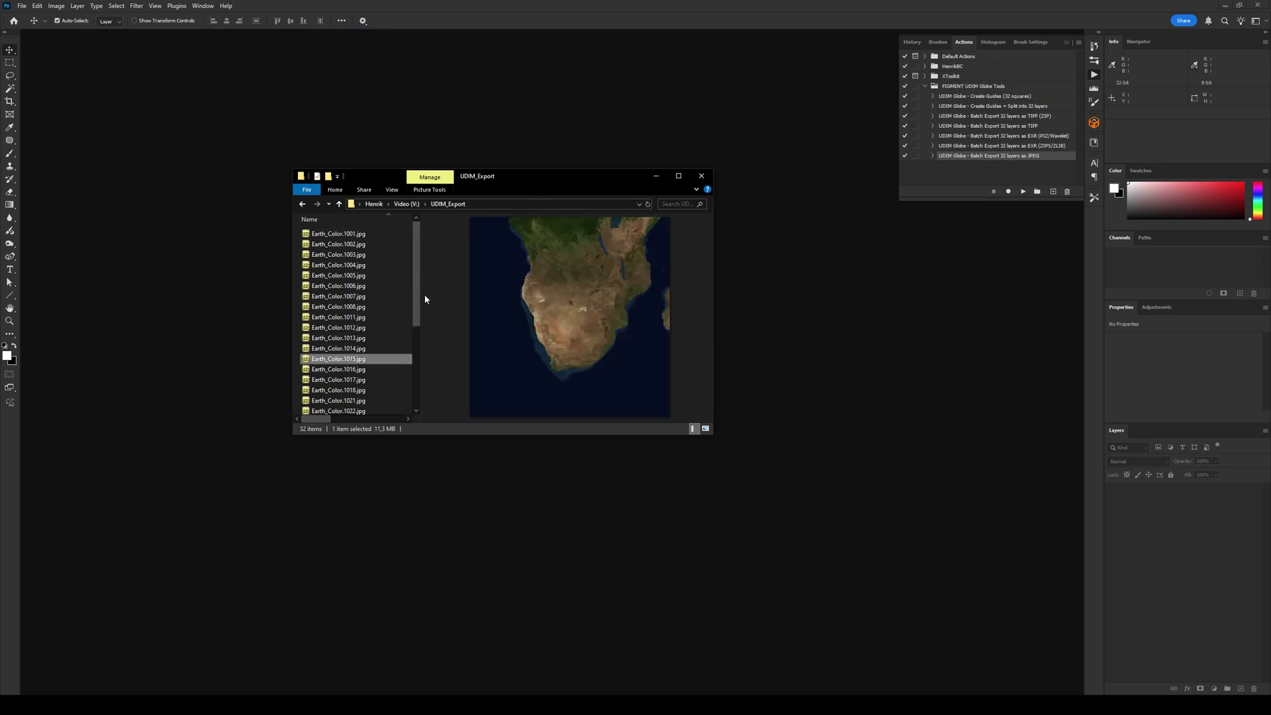
scroll(418, 292, "down", 3)
left_click(350, 343)
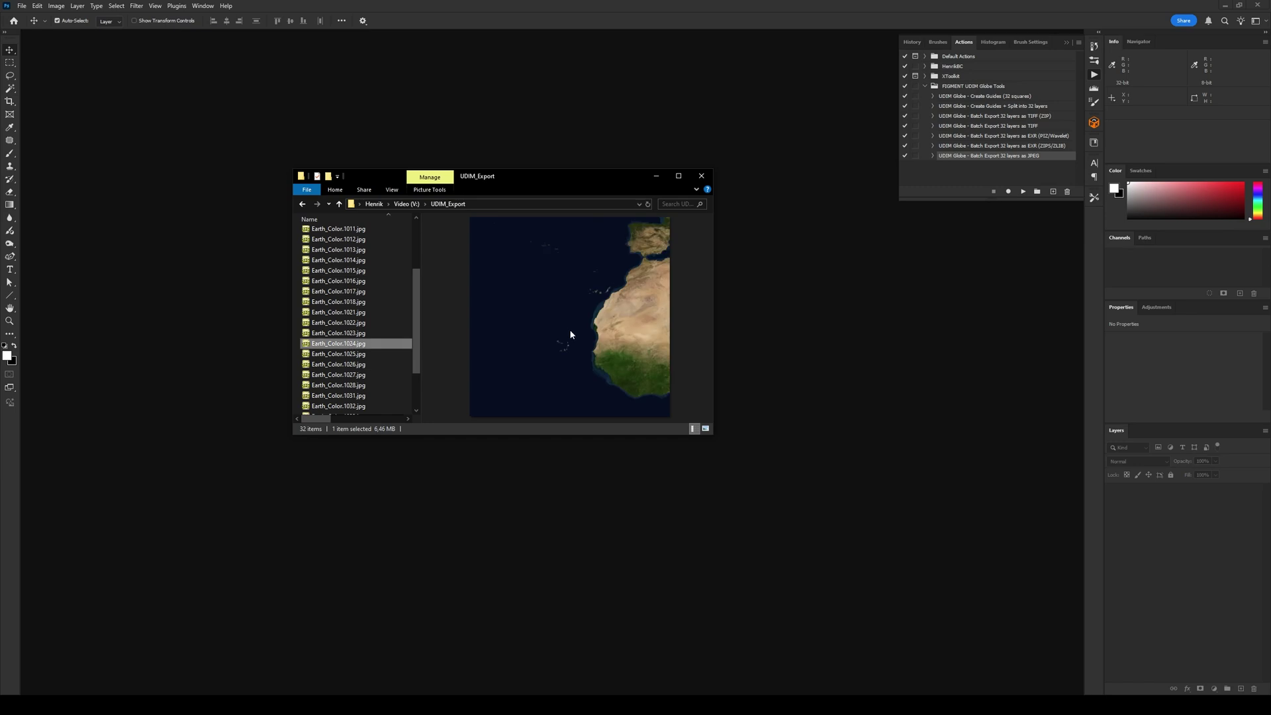
key("Return")
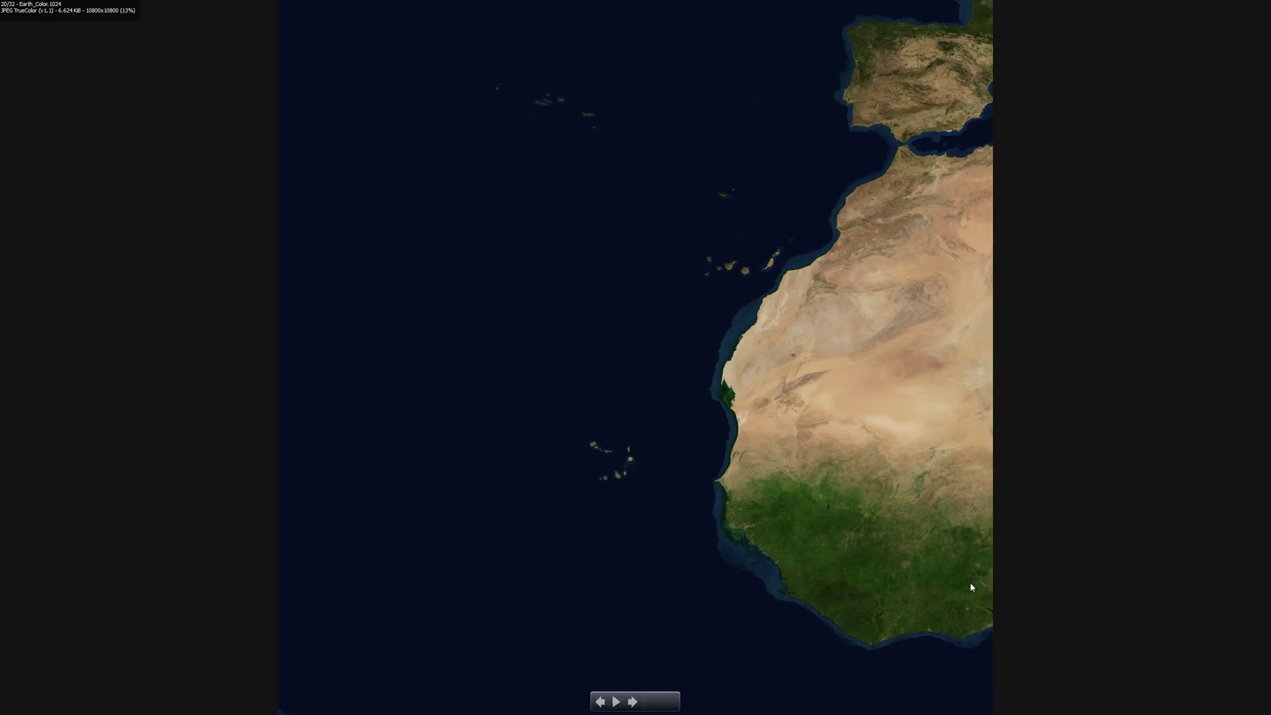
left_click_drag(781, 439, 978, 619)
left_click(851, 538)
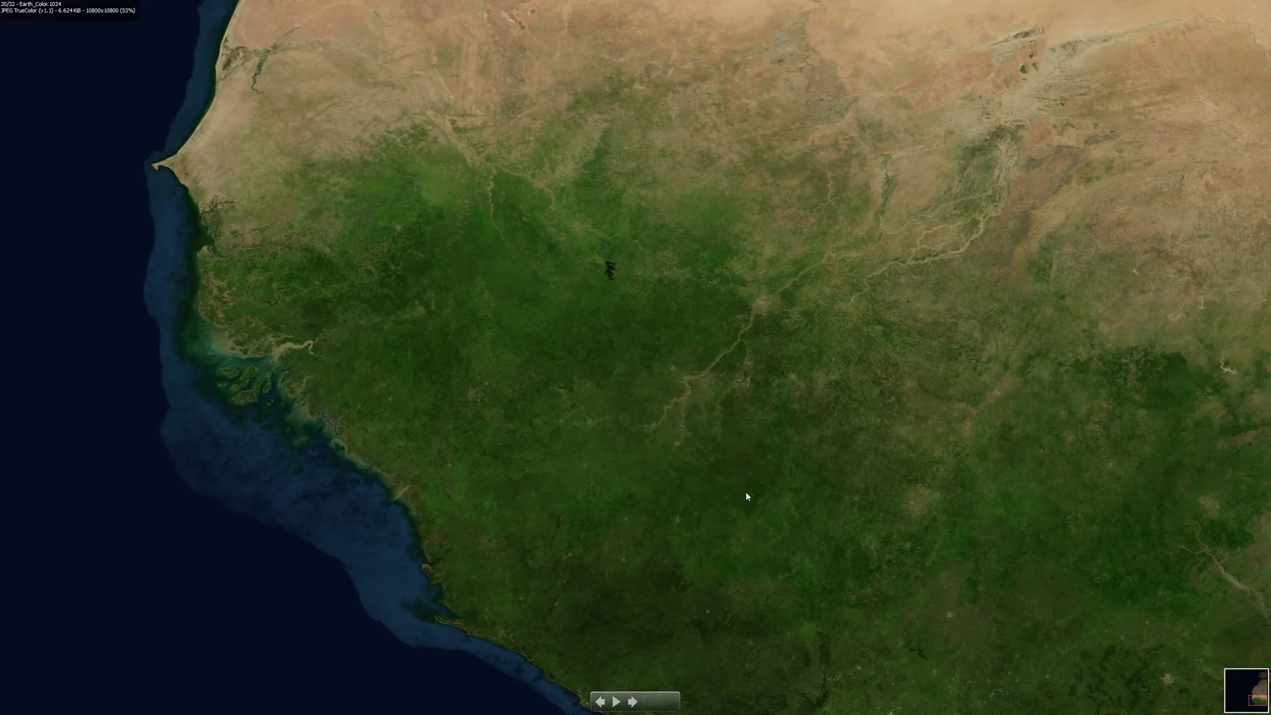
key("plus")
left_click_drag(917, 421, 618, 412)
left_click_drag(584, 461, 495, 374)
left_click_drag(587, 494, 438, 401)
key("Escape")
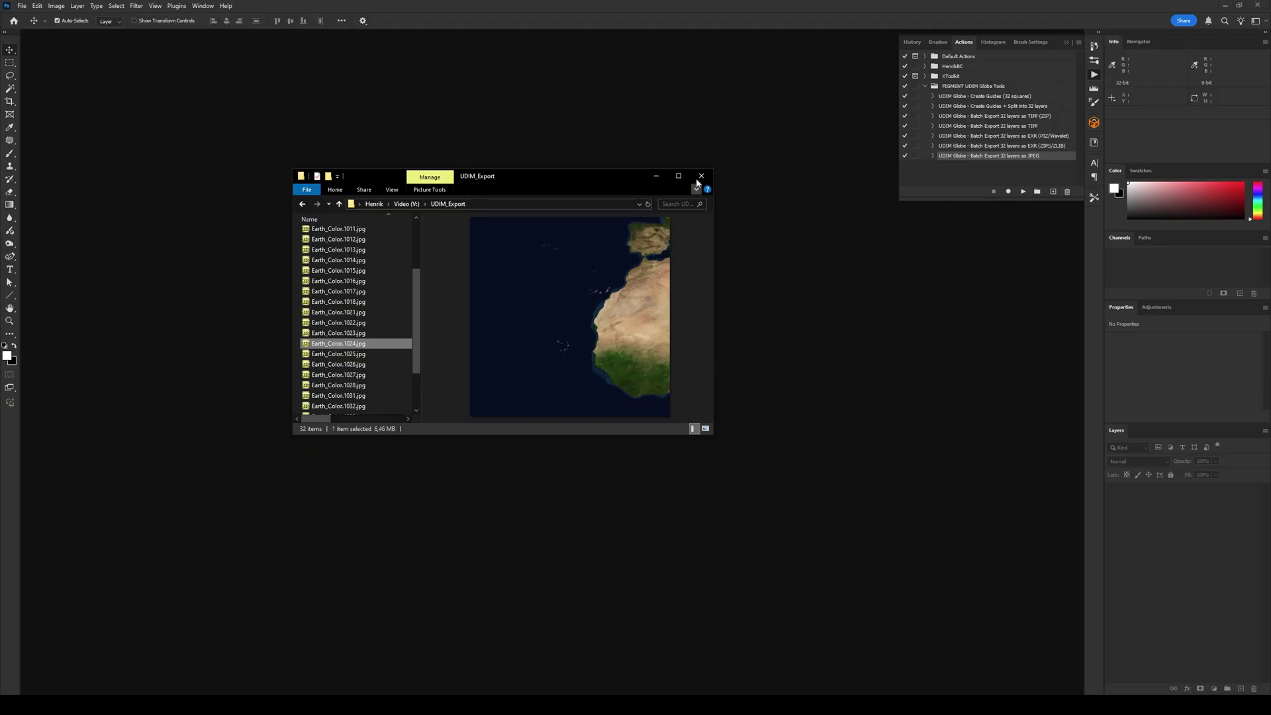
left_click(701, 176)
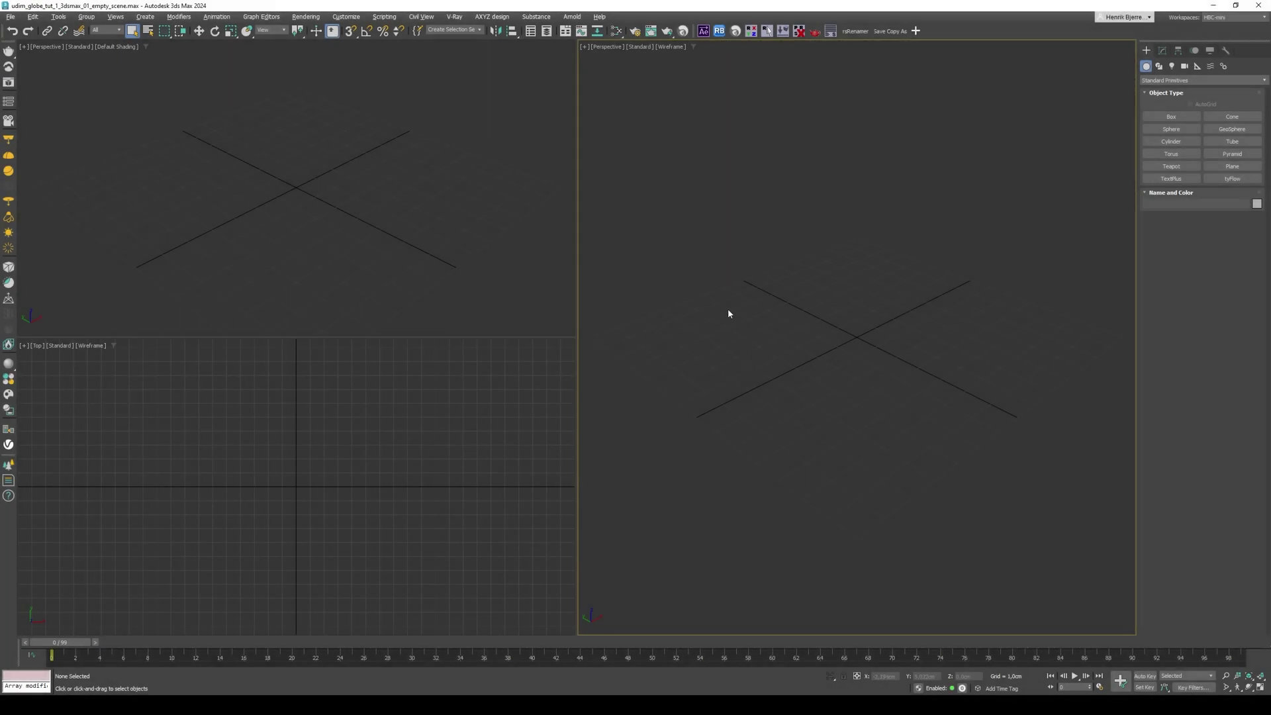
- Switch to 3ds Max and import UDIM_Globe_B_1M.fbx from the 3D Model folder with the current FBX import settings
left_click(10, 17)
mouse_move(58, 165)
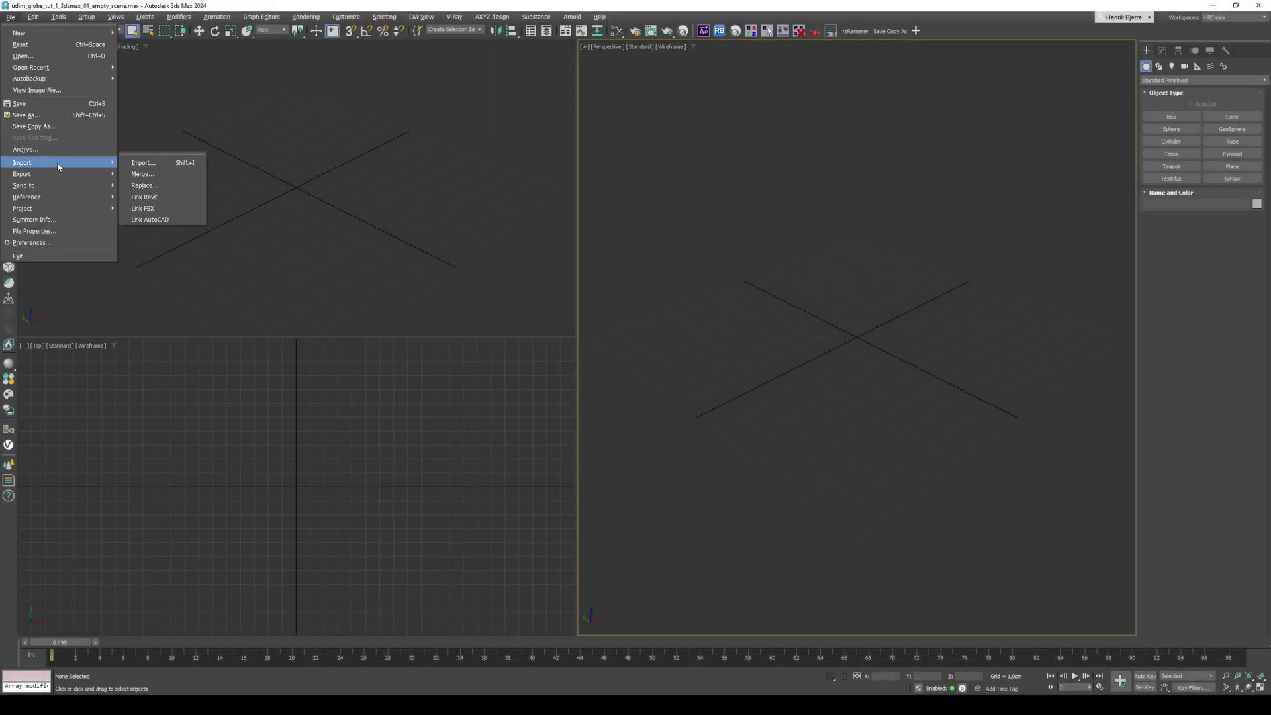
left_click(158, 163)
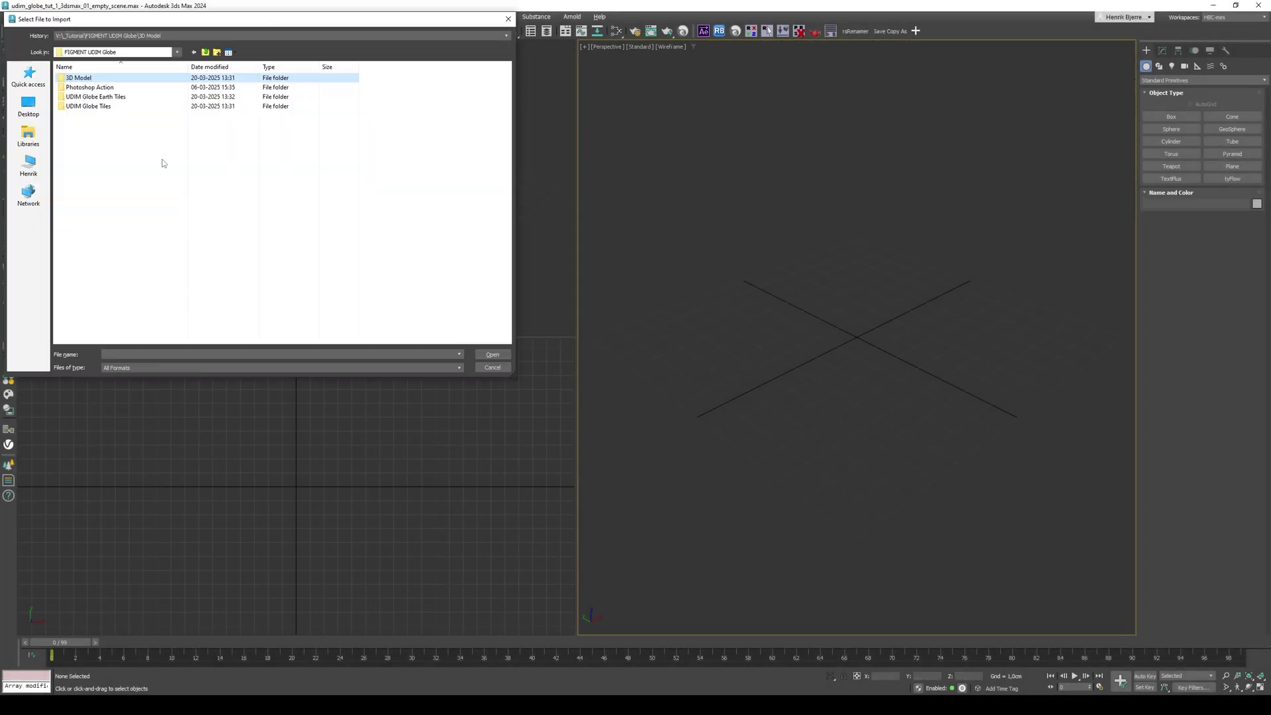
double_click(106, 78)
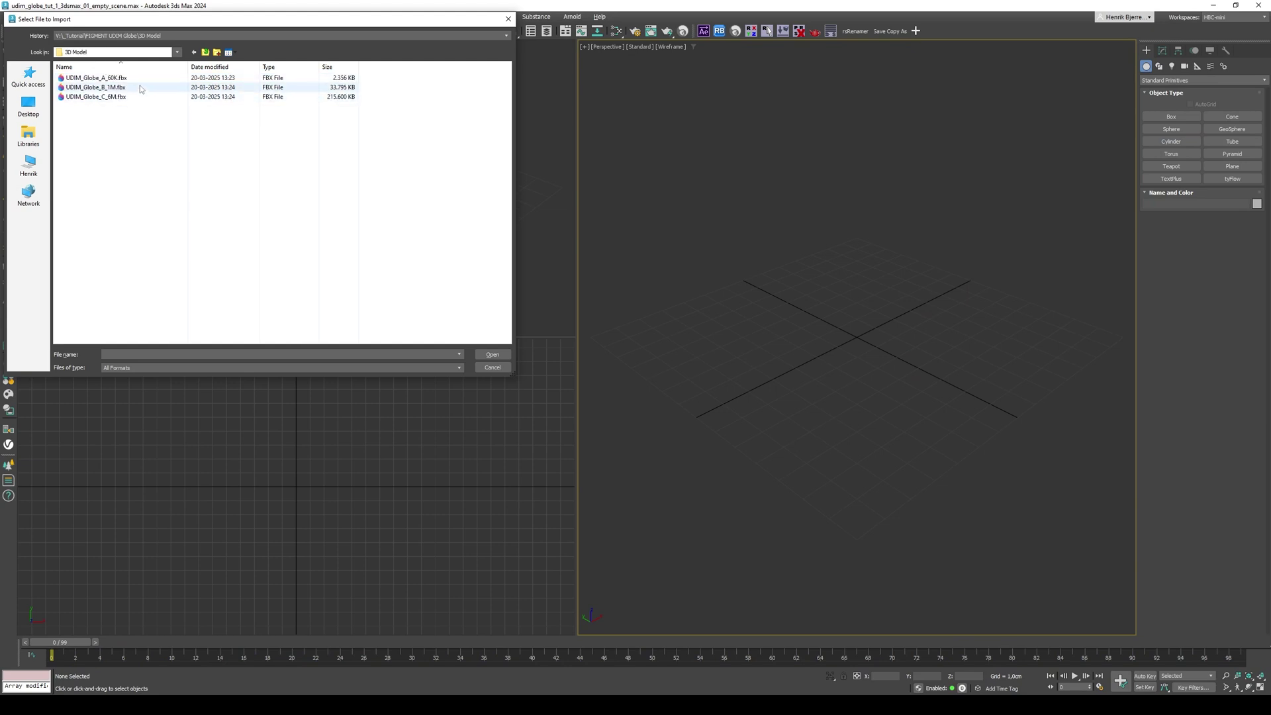
left_click(138, 88)
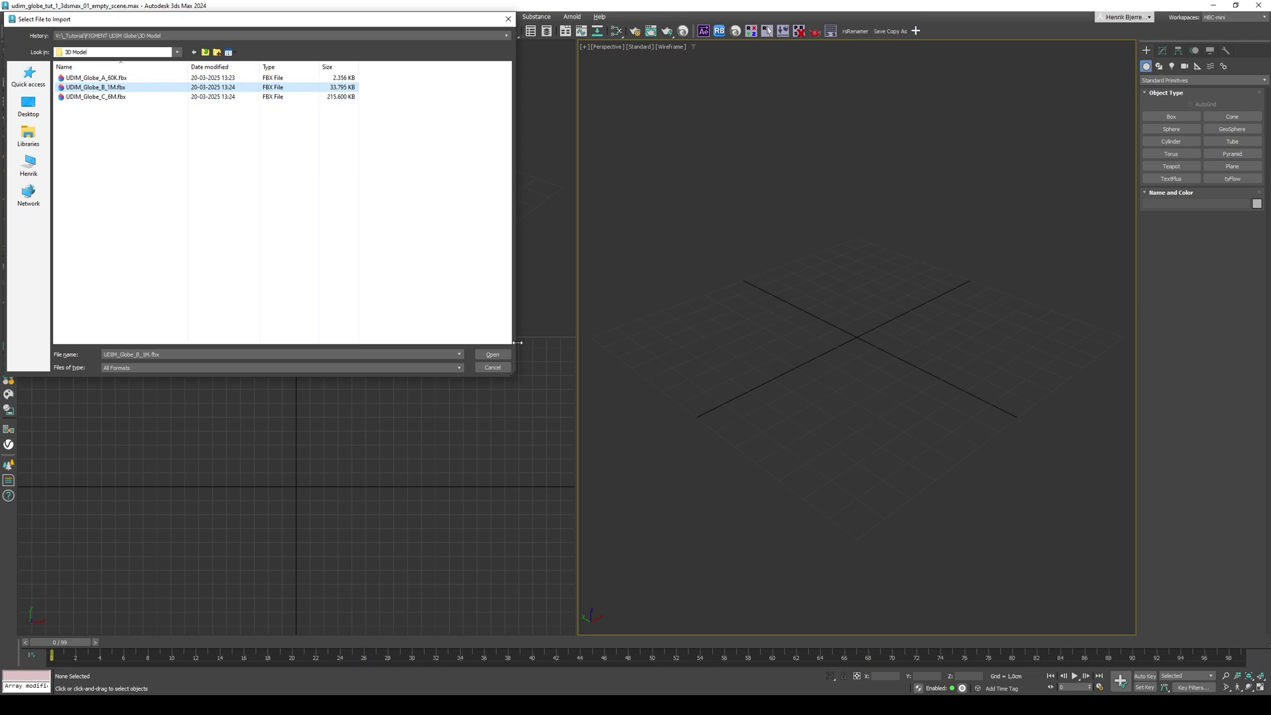
left_click(493, 354)
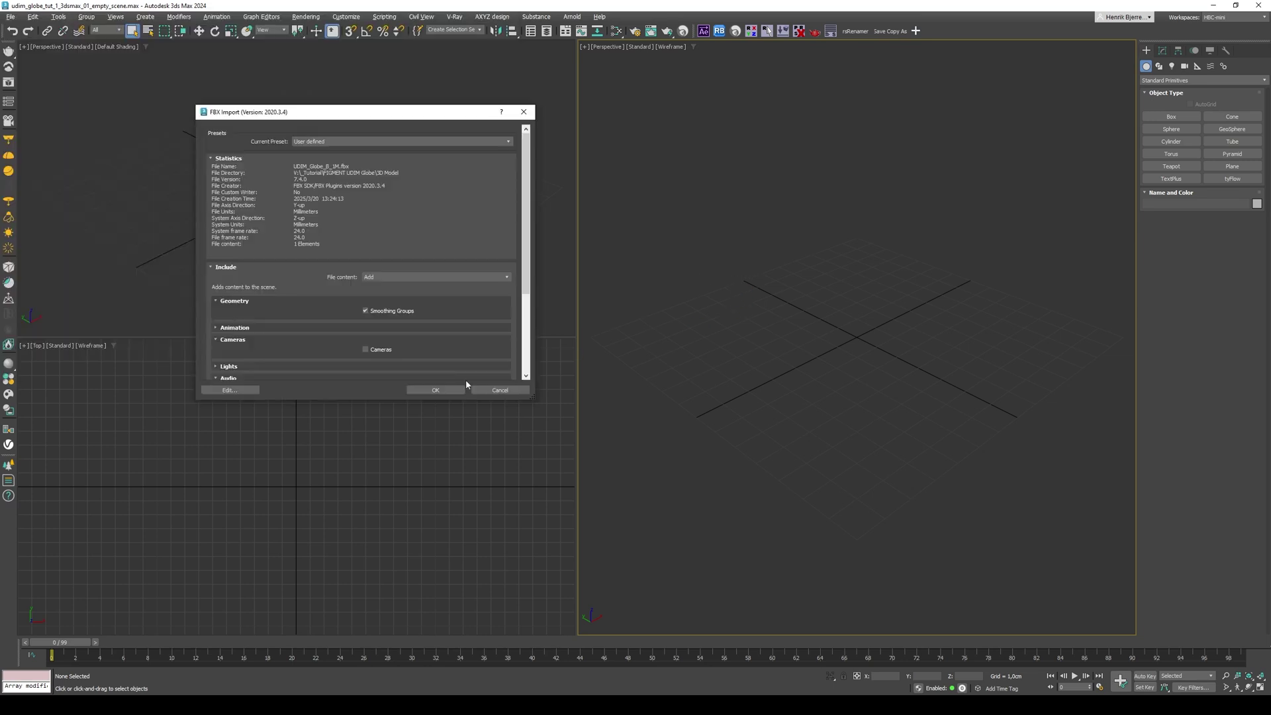
left_click(453, 389)
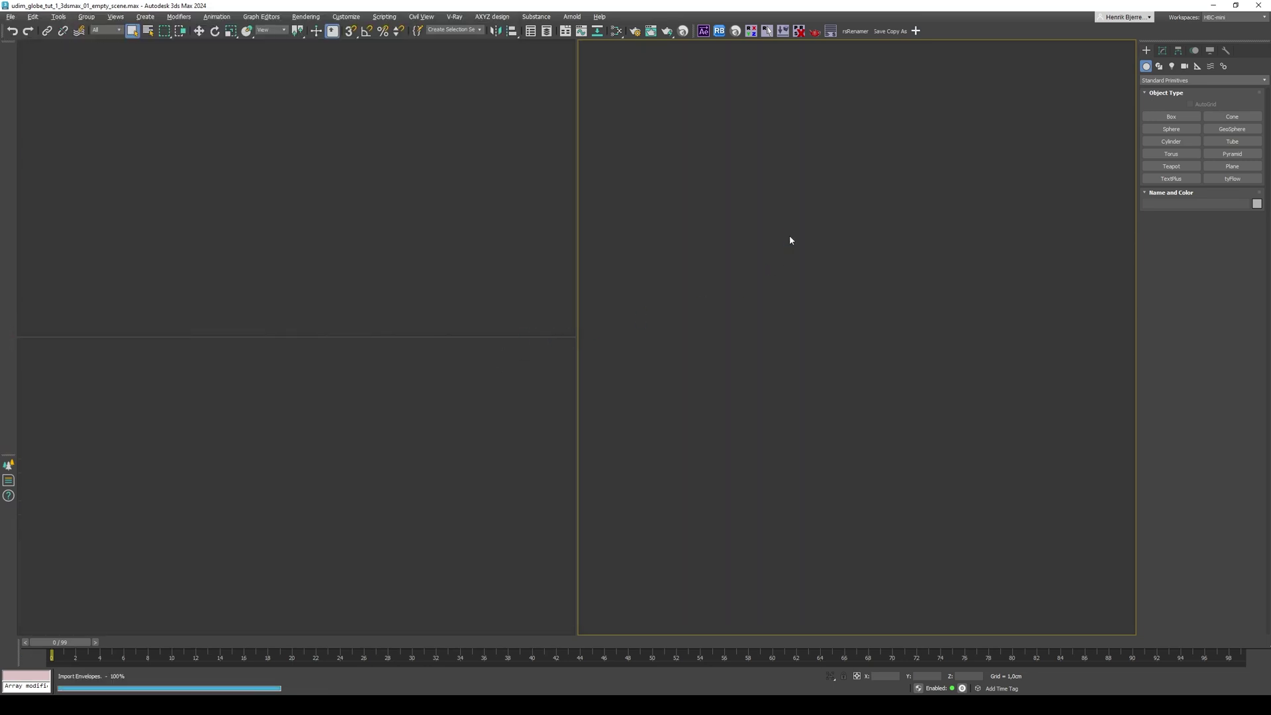
- Display edged faces on the imported globe and examine its mesh density up close
key("F4")
scroll(806, 398, "up", 5)
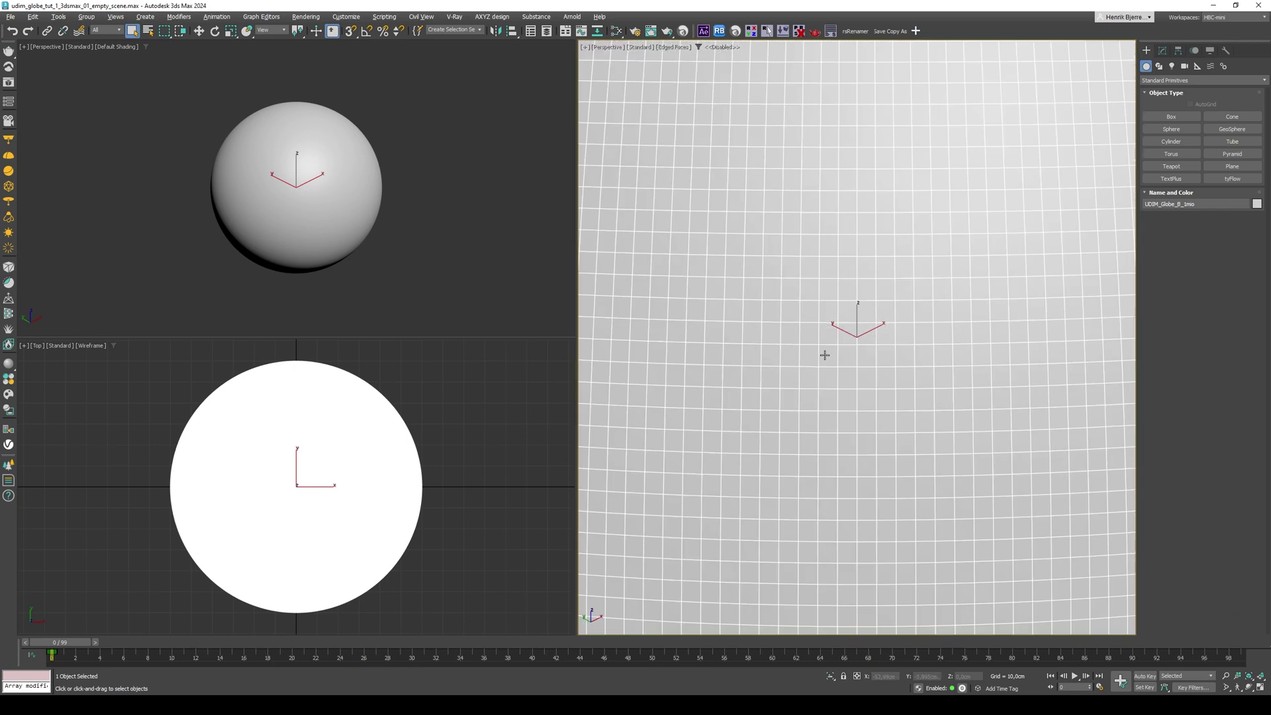
scroll(808, 383, "down", 3)
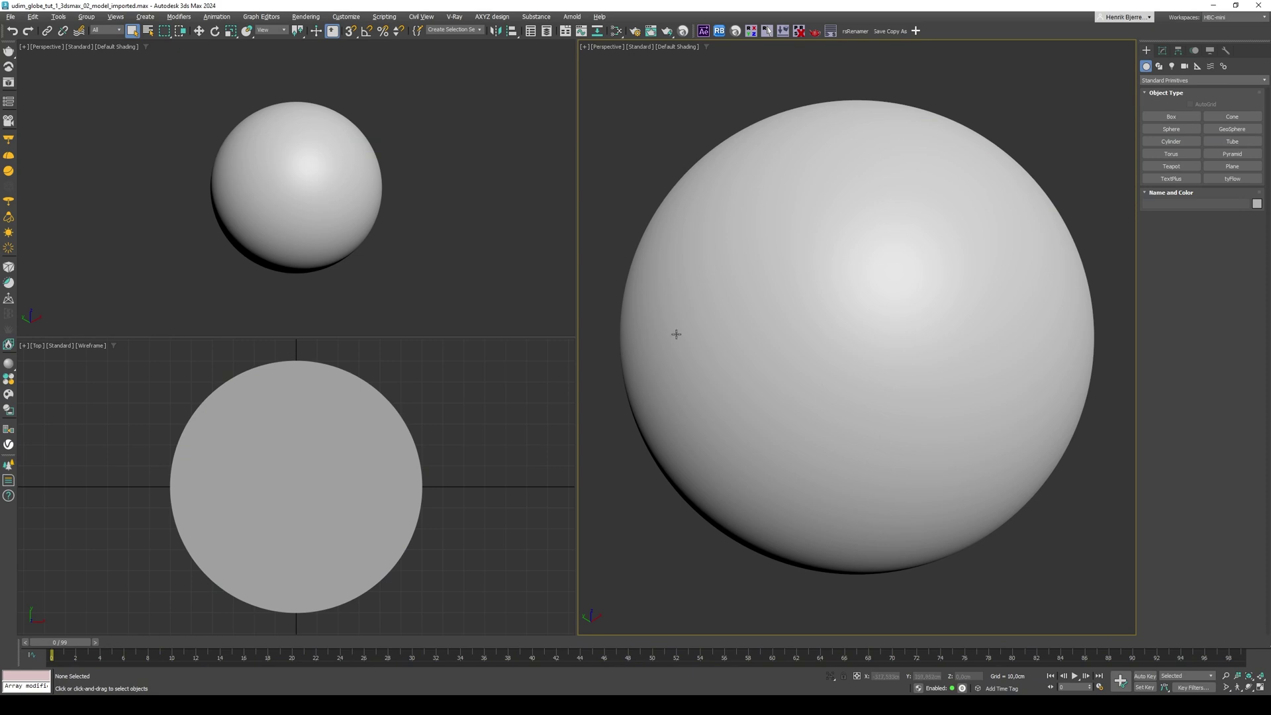
- Add a VRayBitmap map in the Slate Material Editor and load Earth_Color.1001.jpg from the UDIM_Export folder
key("m")
right_click(122, 113)
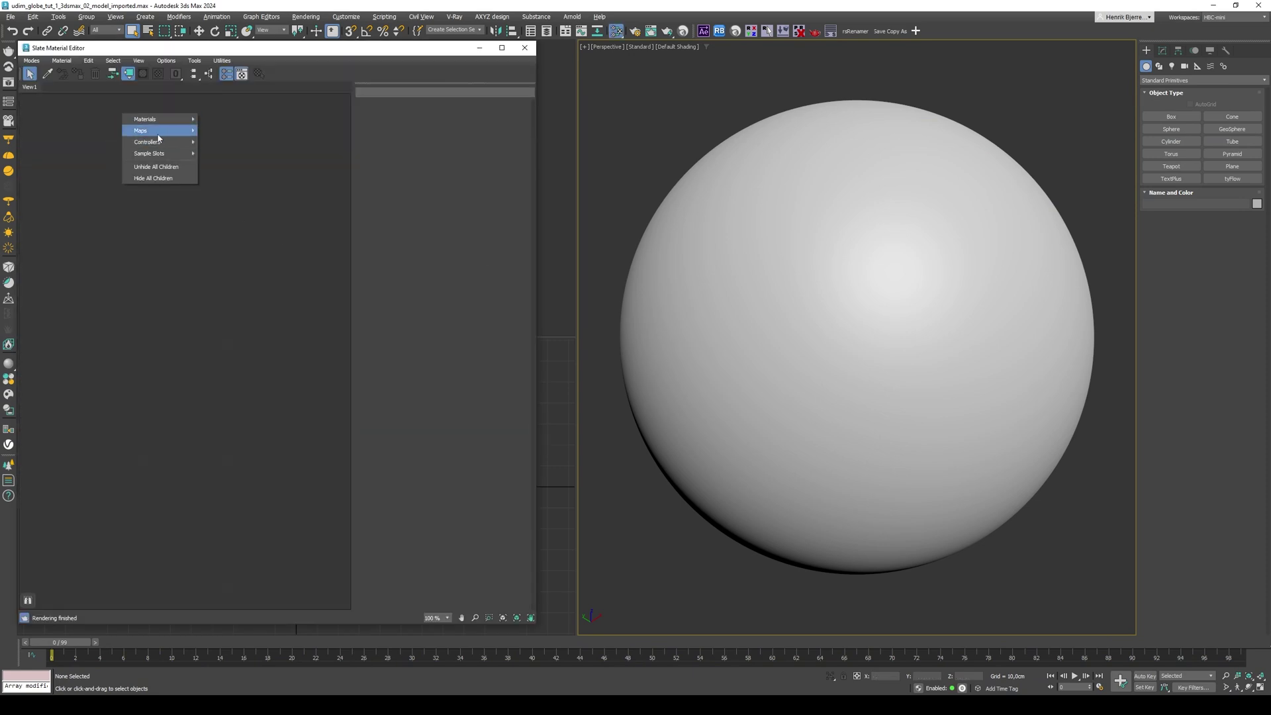
mouse_move(162, 130)
mouse_move(231, 187)
left_click(329, 190)
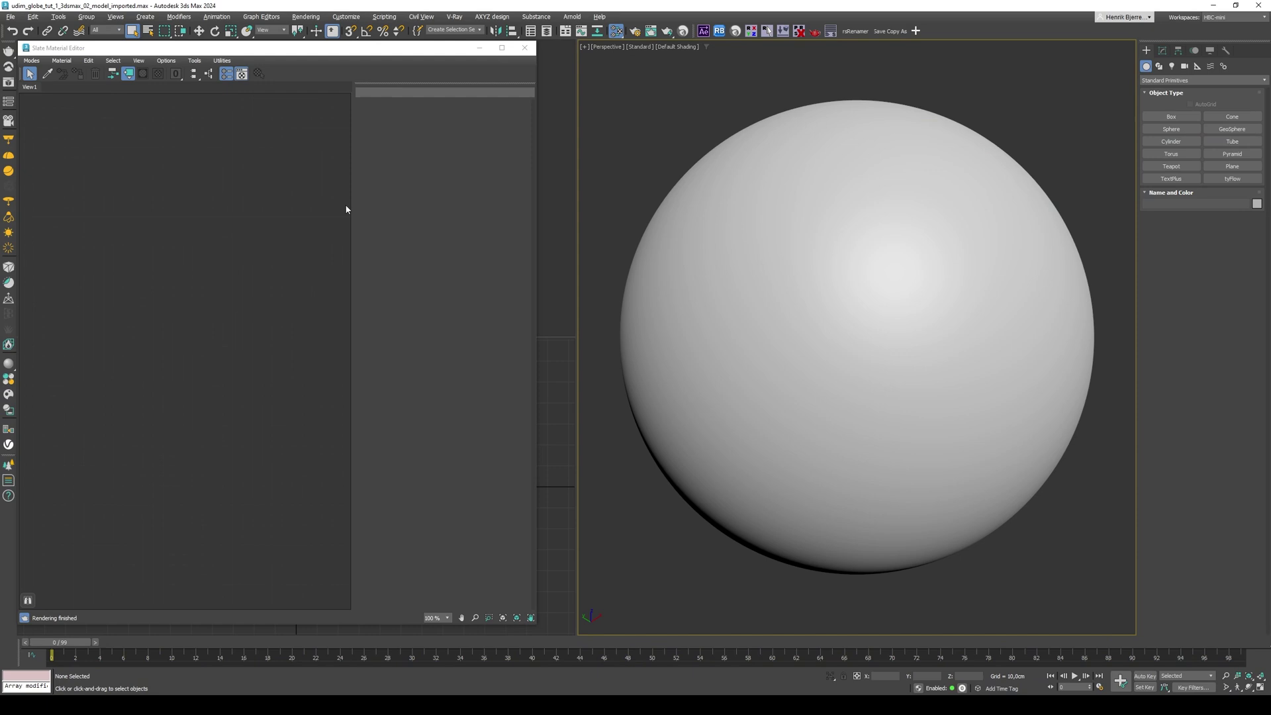
left_click(132, 75)
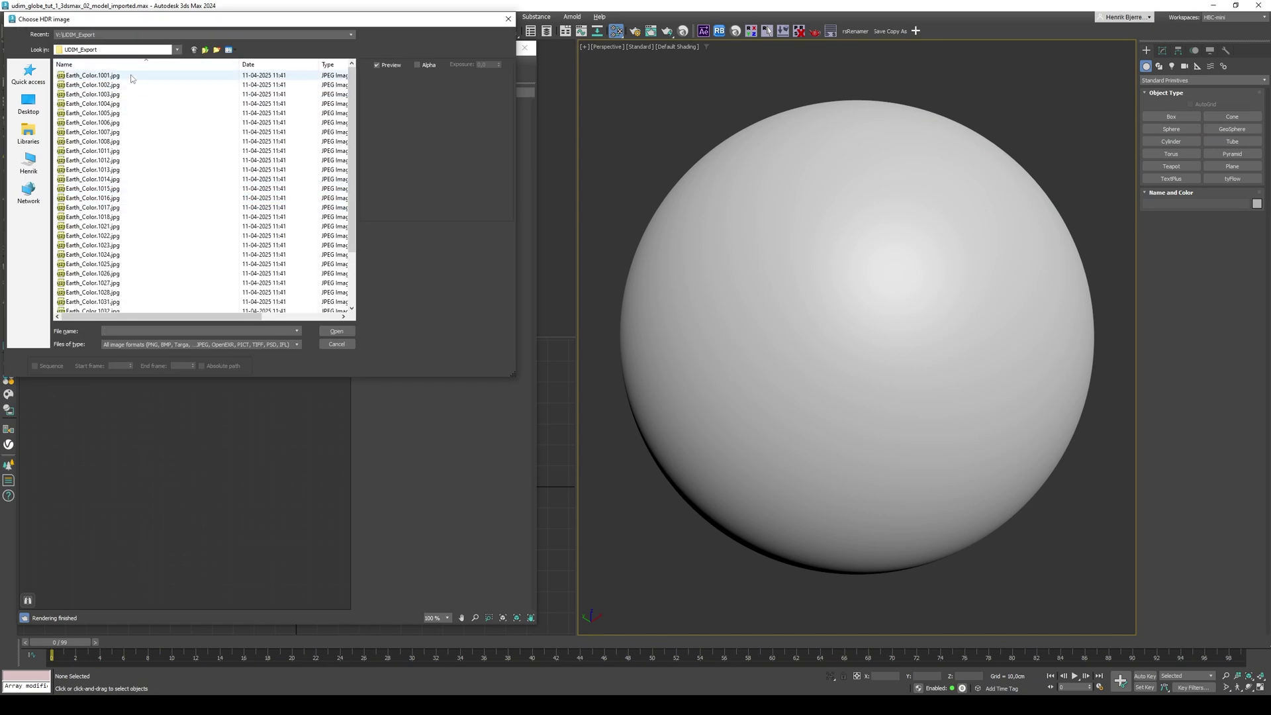
left_click(336, 331)
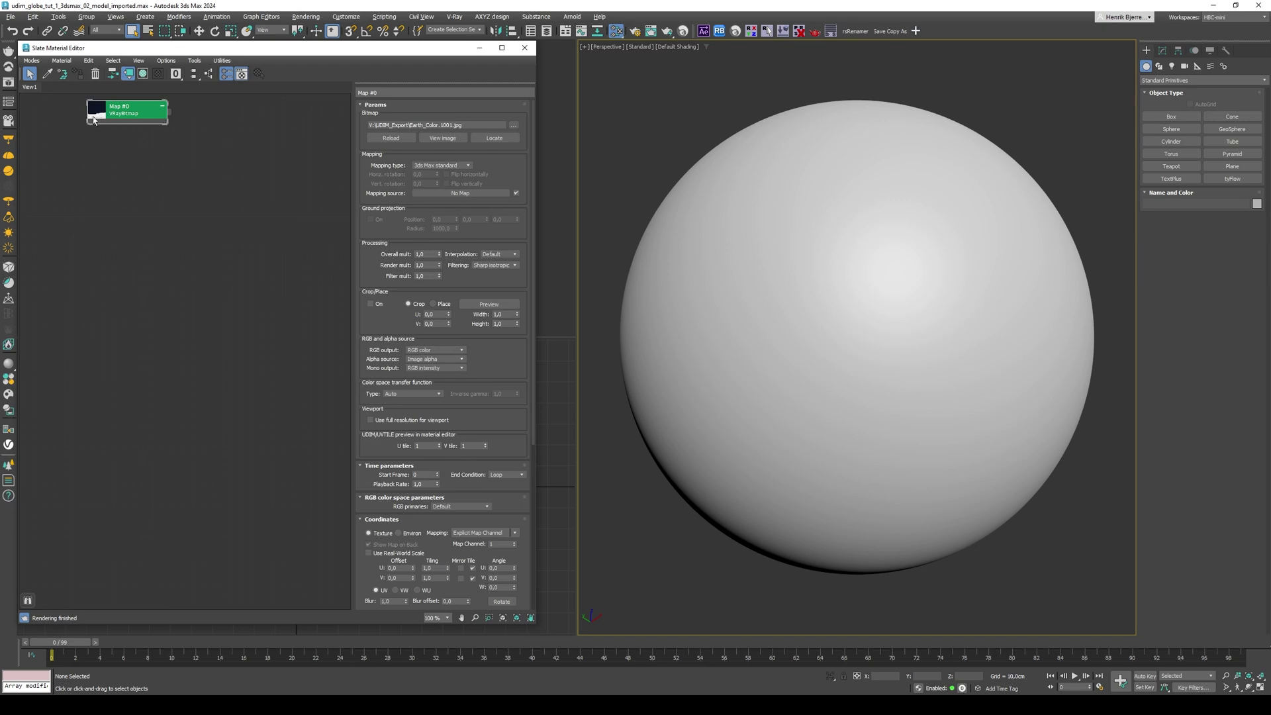
- Enlarge the bitmap node's preview, name the node UDIM and reposition it in the view
left_click(93, 120)
type("UDIM")
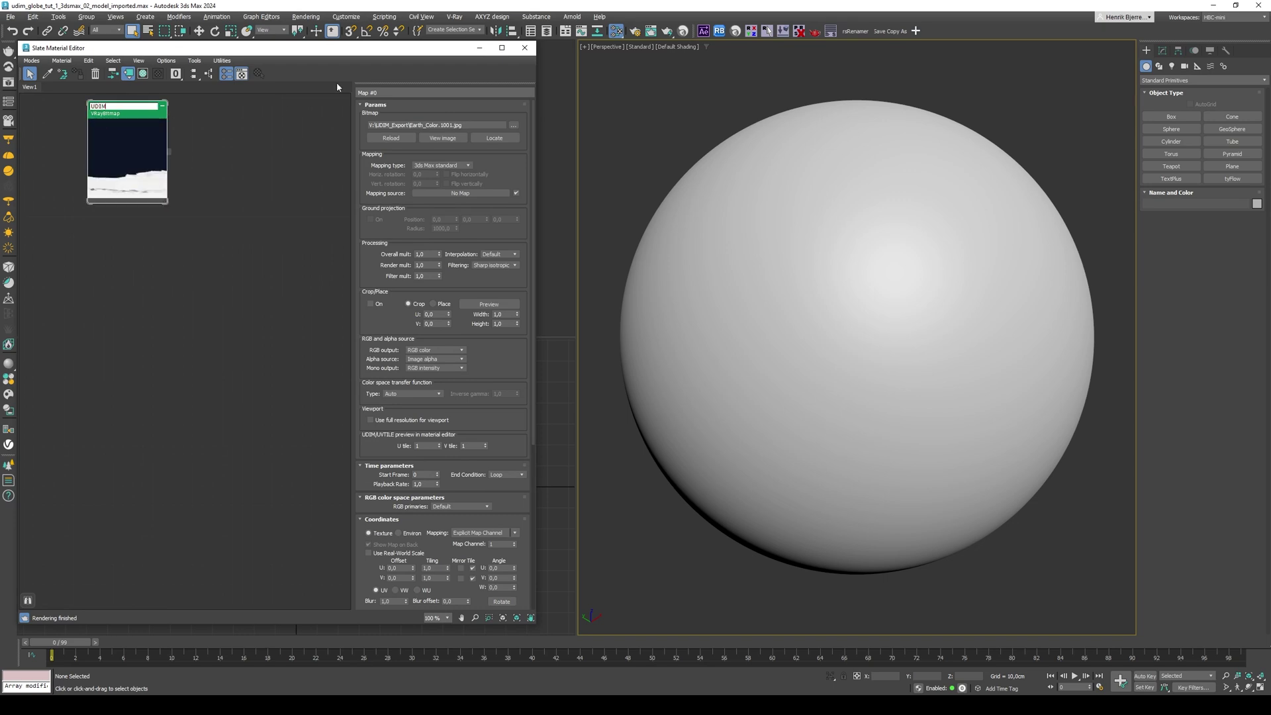
key("Return")
left_click_drag(126, 100, 87, 130)
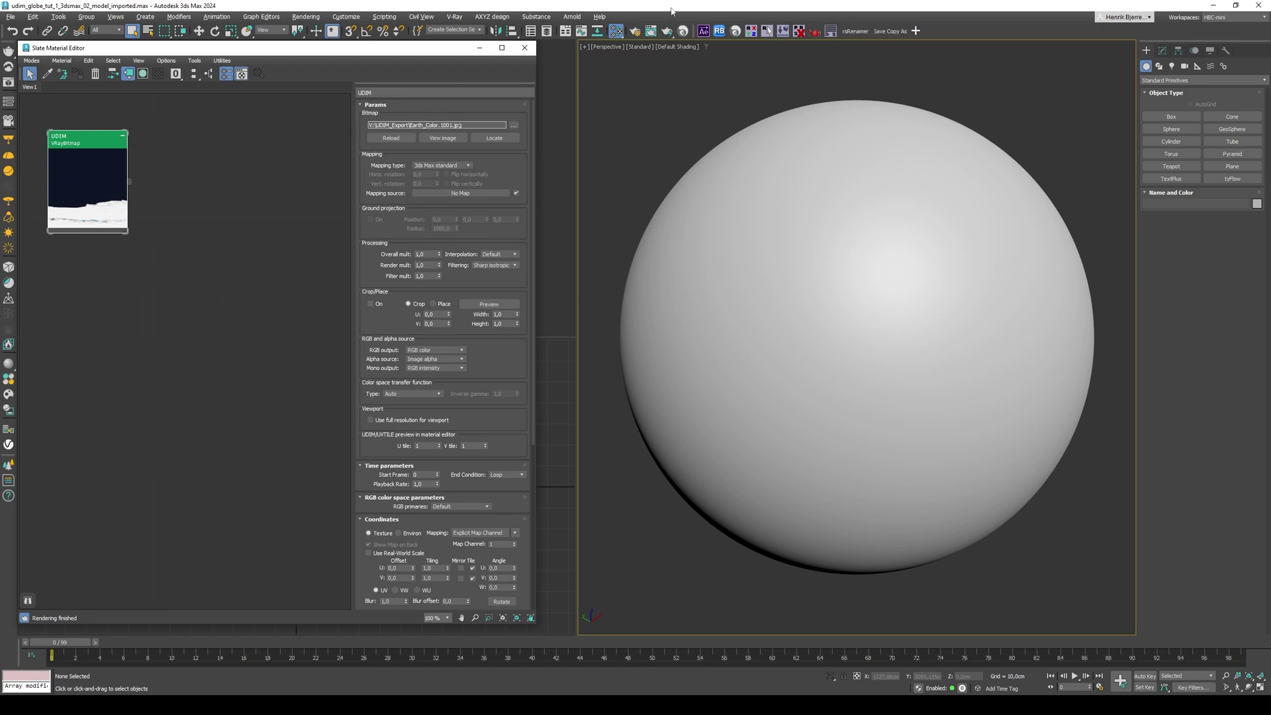
- Replace 1001 in the UDIM map's file path with <UDIM> and set its transfer function and RGB primaries to sRGB
type("<UDIM>")
left_click(422, 392)
left_click(411, 423)
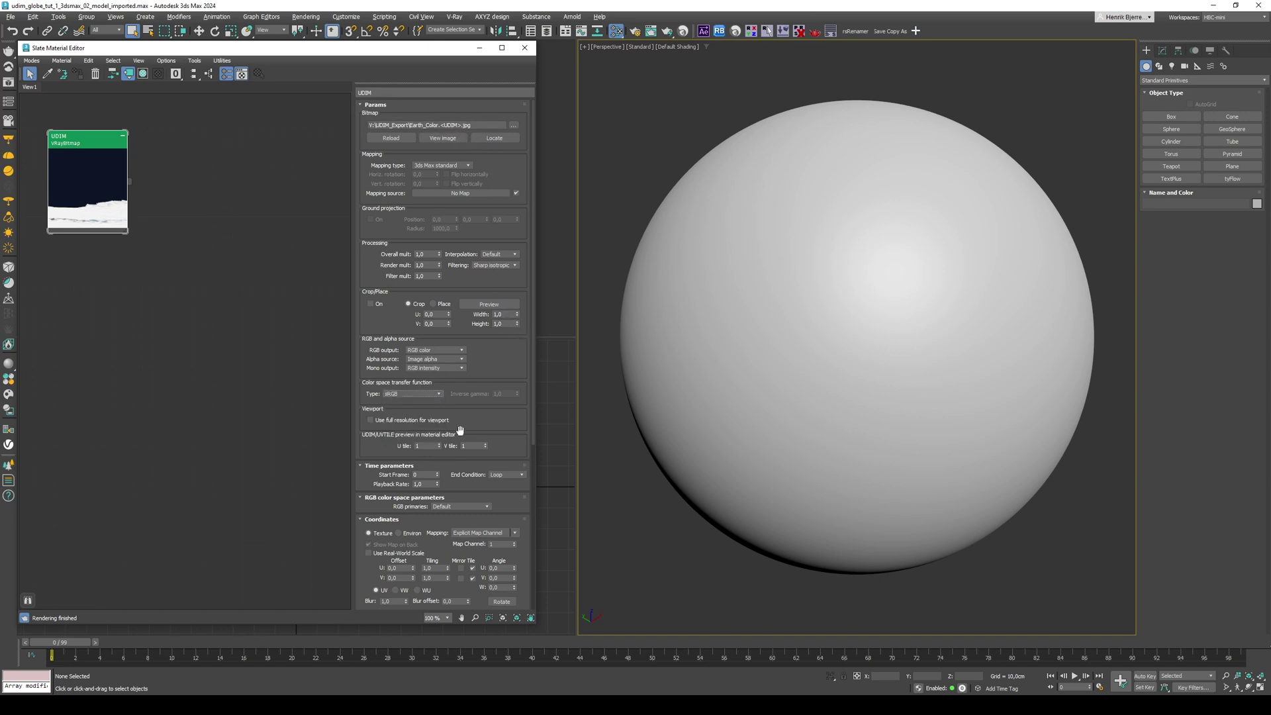
left_click(444, 506)
left_click(459, 526)
double_click(502, 544)
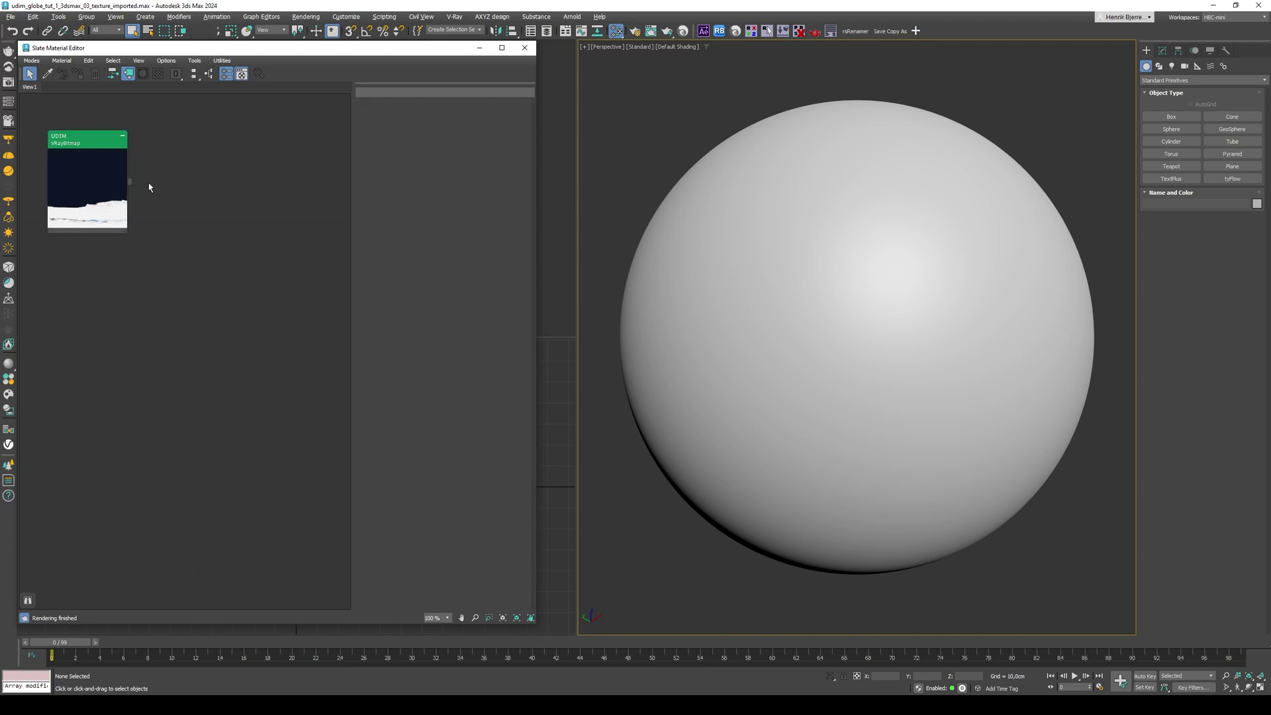
- Create a VRayMtl material from the UDIM map's output, connected to the Diffuse slot, and show its parameters
left_click_drag(130, 181, 192, 202)
mouse_move(221, 221)
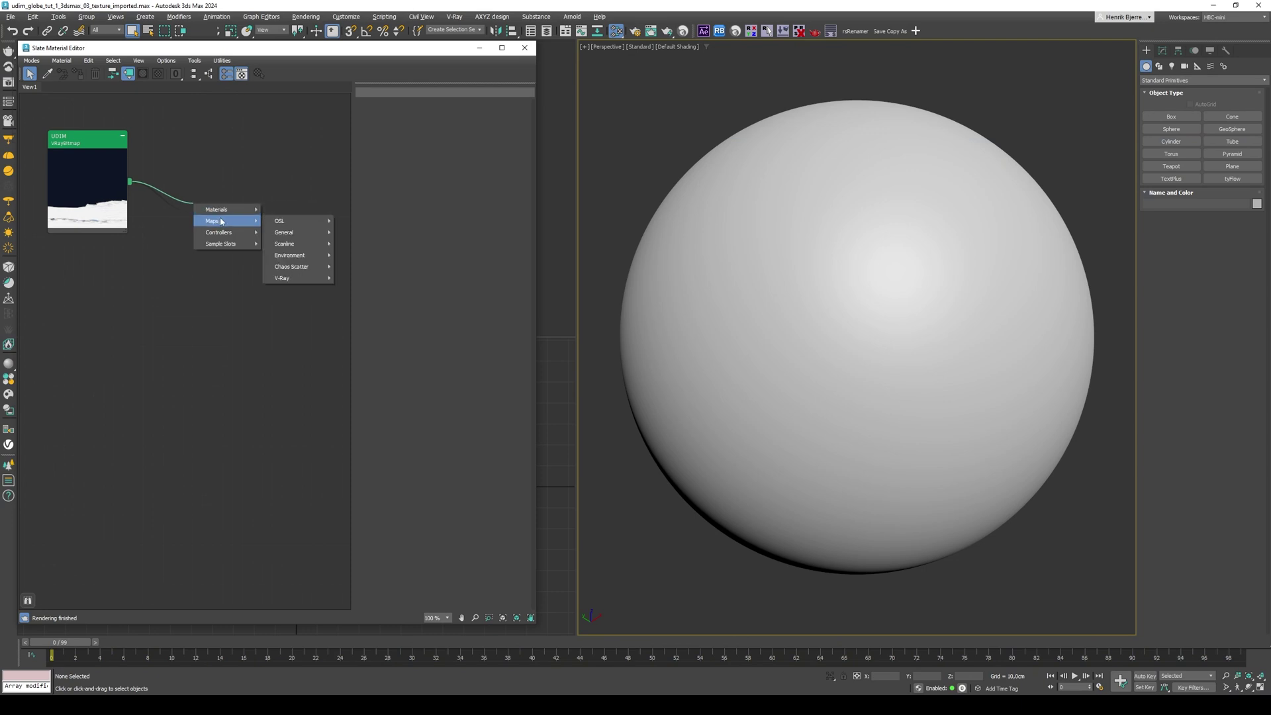
mouse_move(286, 232)
left_click(369, 357)
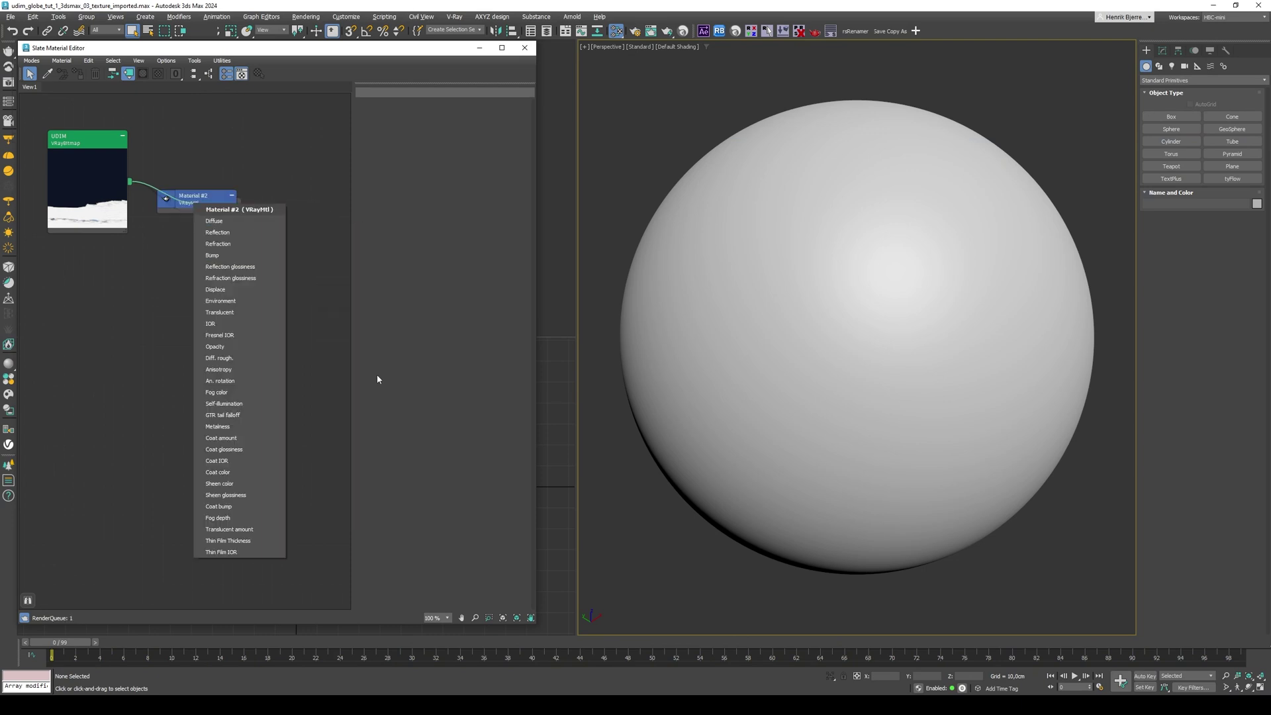
left_click(251, 221)
double_click(199, 205)
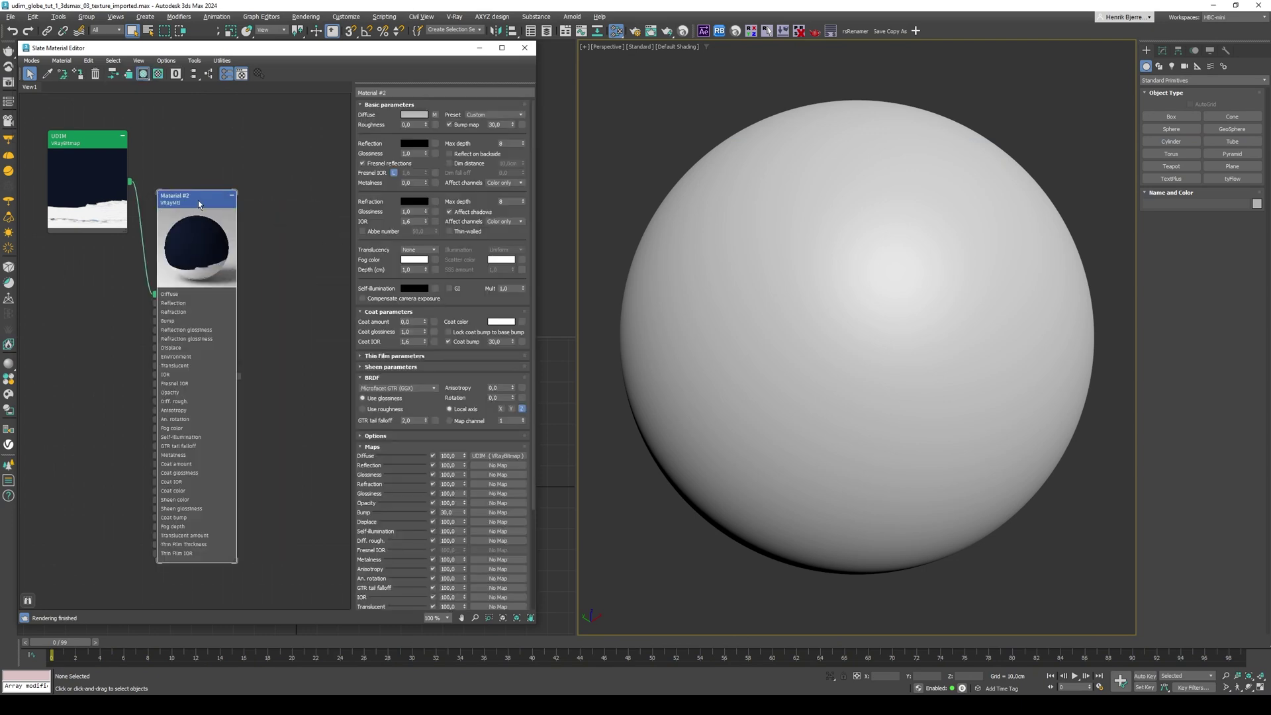
- Name the material EARTH with its unused slots hidden, and assign it to the globe
left_click_drag(198, 205, 196, 165)
key("h")
key("F2")
type("EARTH")
key("Return")
left_click_drag(269, 187, 745, 294)
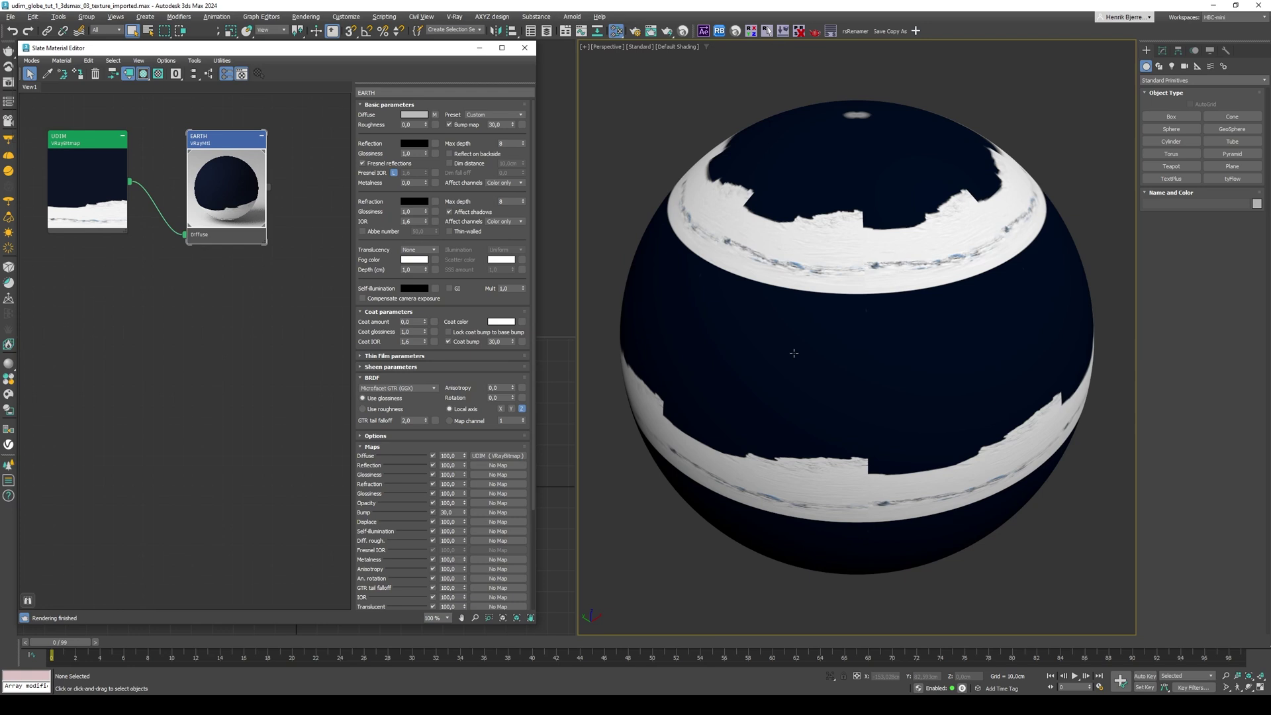
- Duplicate the UDIM map and EARTH material nodes together and arrange the two pairs one above the other
left_click_drag(282, 115, 106, 205)
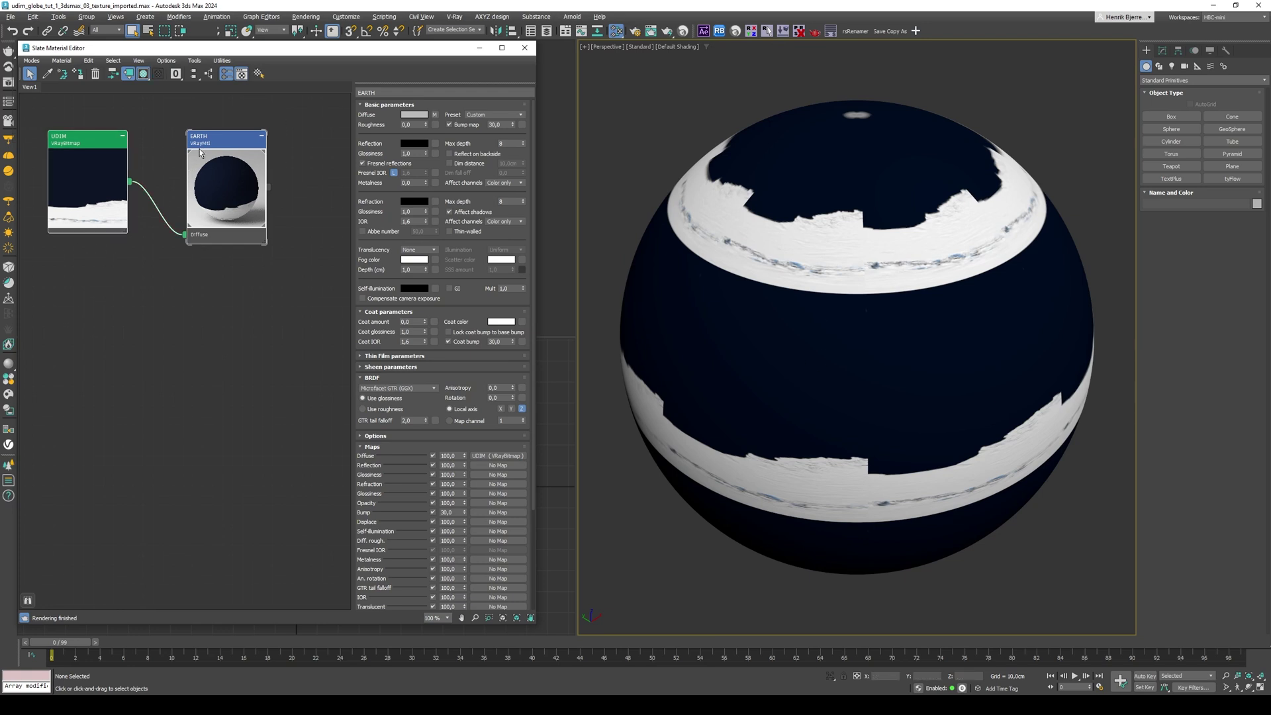
mouse_move(202, 147)
left_mouse_down()
mouse_move(211, 270)
mouse_move(214, 119)
left_mouse_up()
middle_click_drag(304, 192, 310, 235)
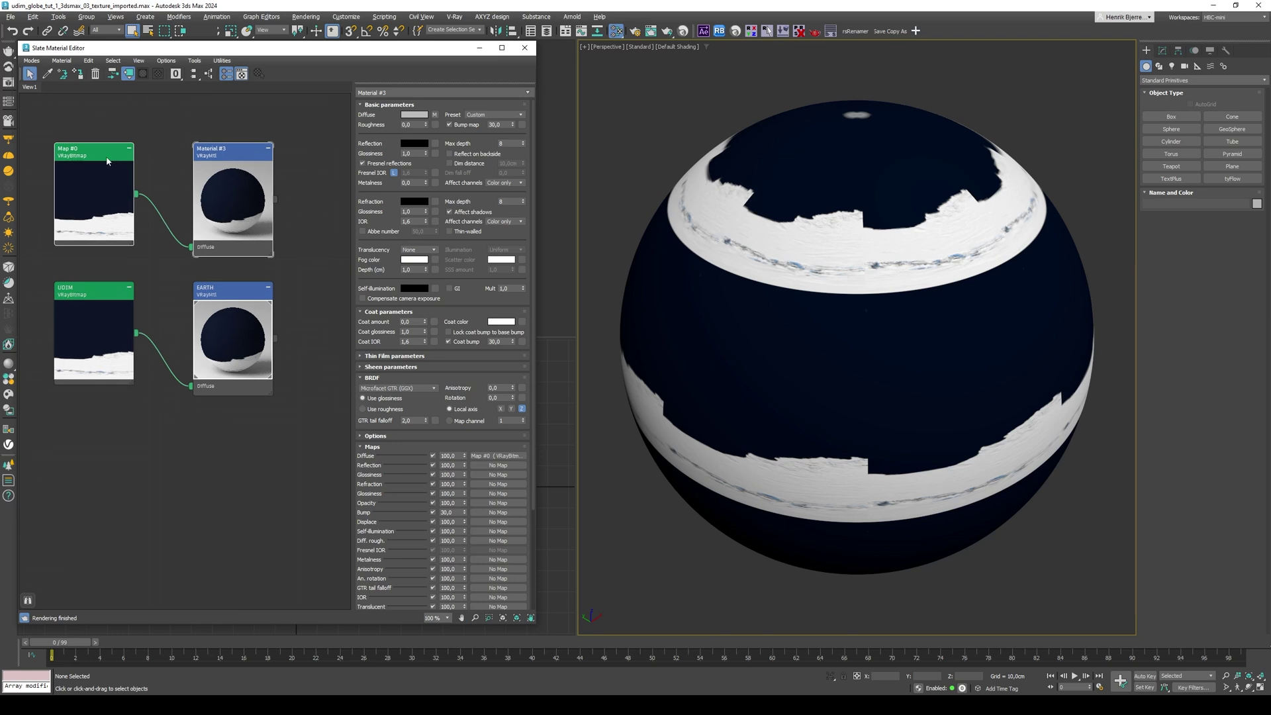
- Load F_EARTH_Color_8b_4k.jpg from the _color_tmp folder into the duplicated bitmap map
double_click(108, 160)
left_click(513, 126)
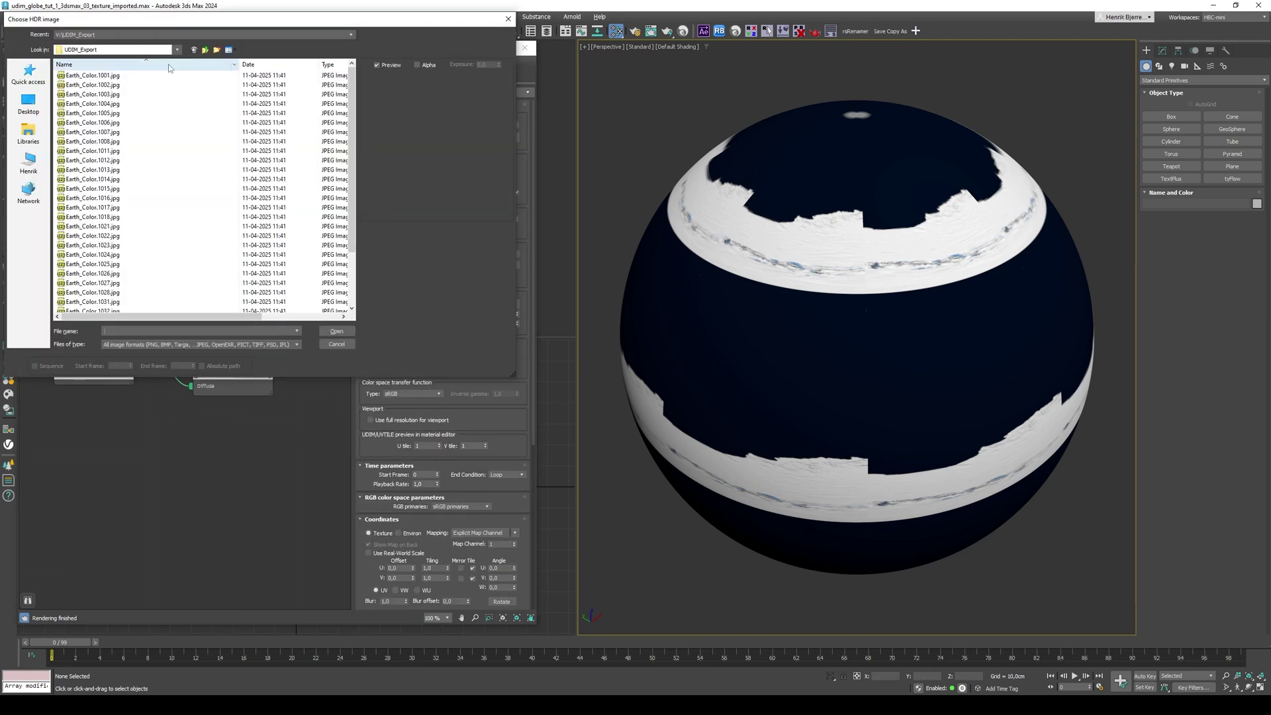
left_click(189, 35)
left_click(183, 51)
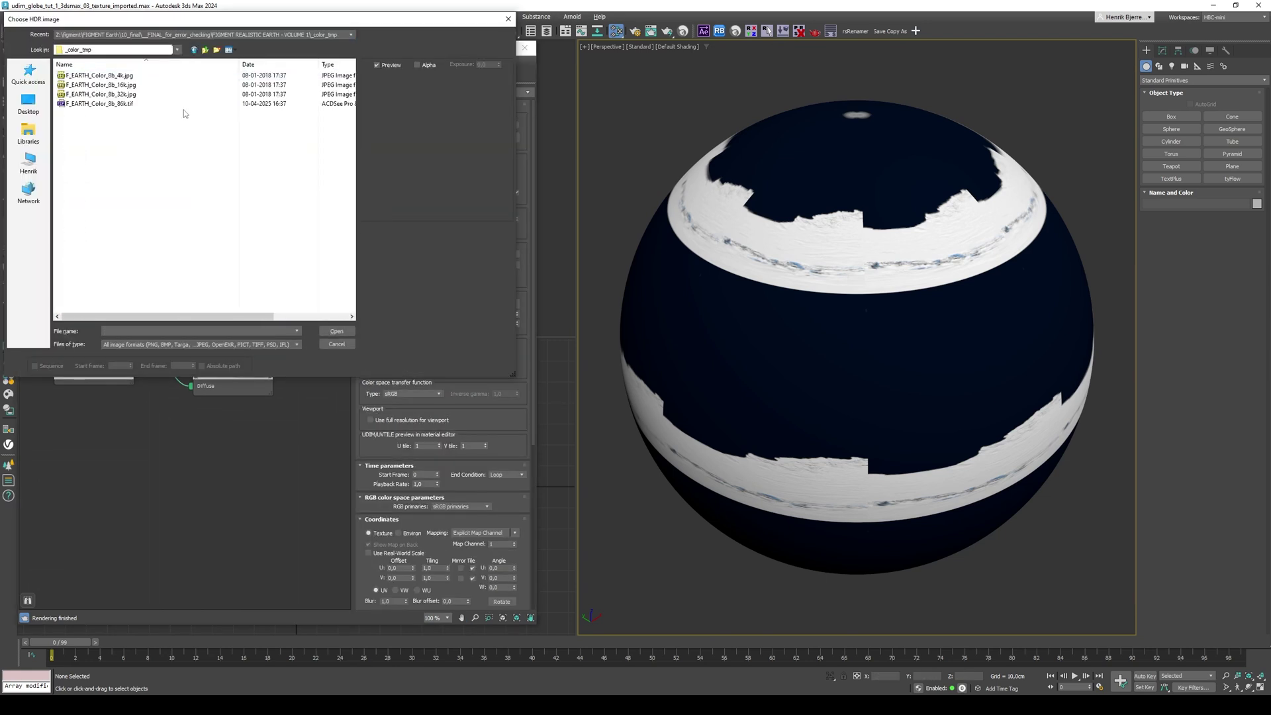
left_click(137, 75)
left_click(337, 331)
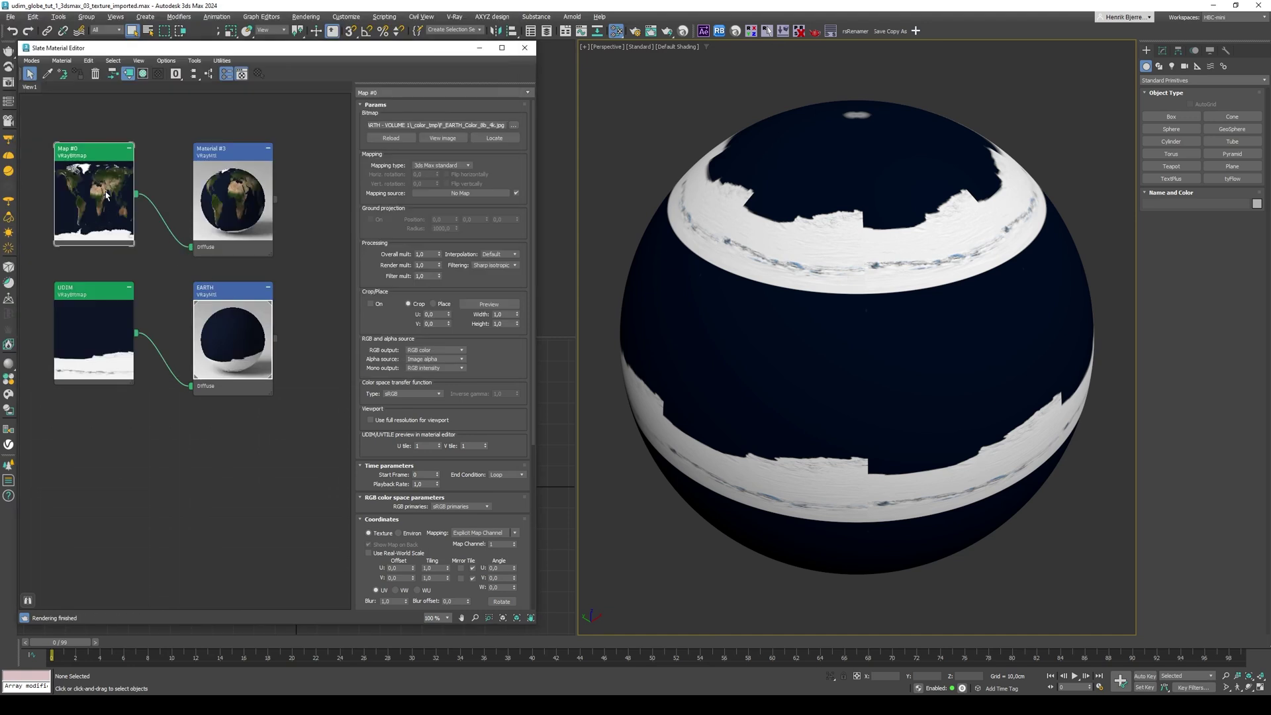
- Rename the duplicated map 4K_Earth and its connected material PREVIEW
double_click(85, 148)
type("4K_Earth")
key("Return")
double_click(210, 148)
type("PREVIEW")
key("Return")
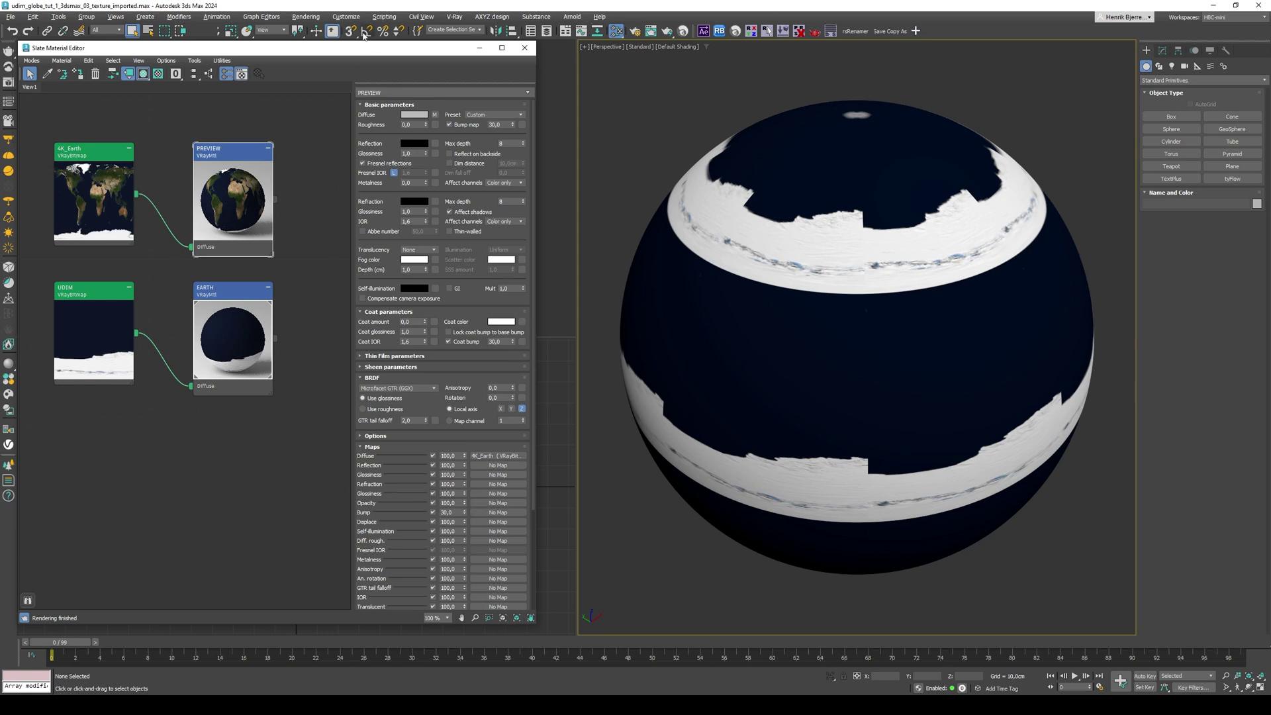
- Clone the globe in place as a copy named PREVIEW
left_click(914, 258)
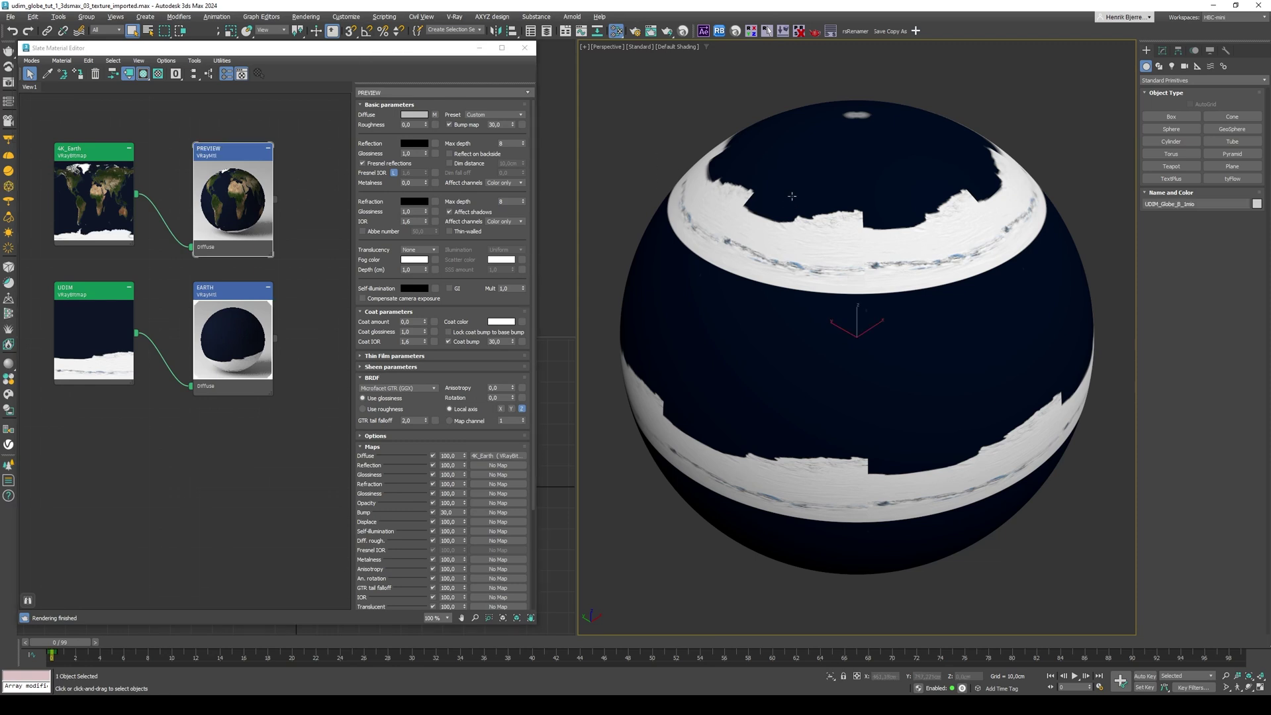
key("ctrl+v")
double_click(649, 371)
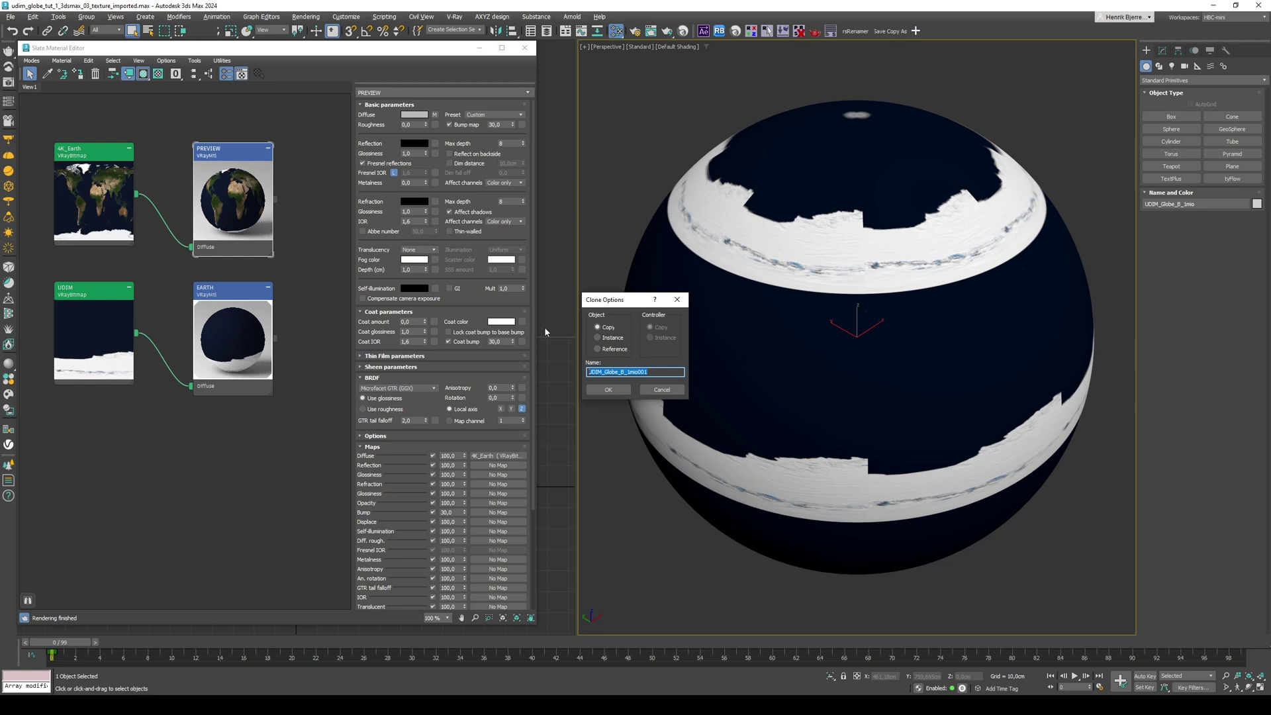
type("PREVIEW")
key("Return")
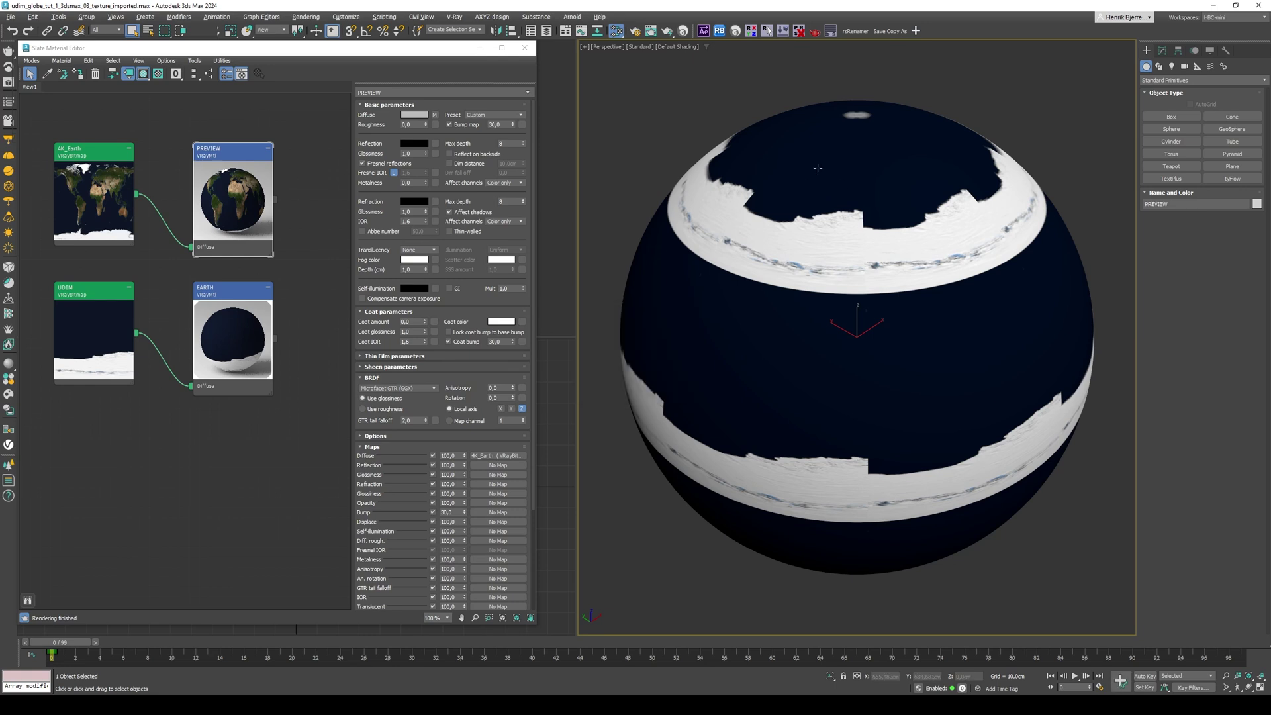
- Assign the PREVIEW material to the globe copy and set the 4K_Earth map's map channel to 2
left_click(77, 73)
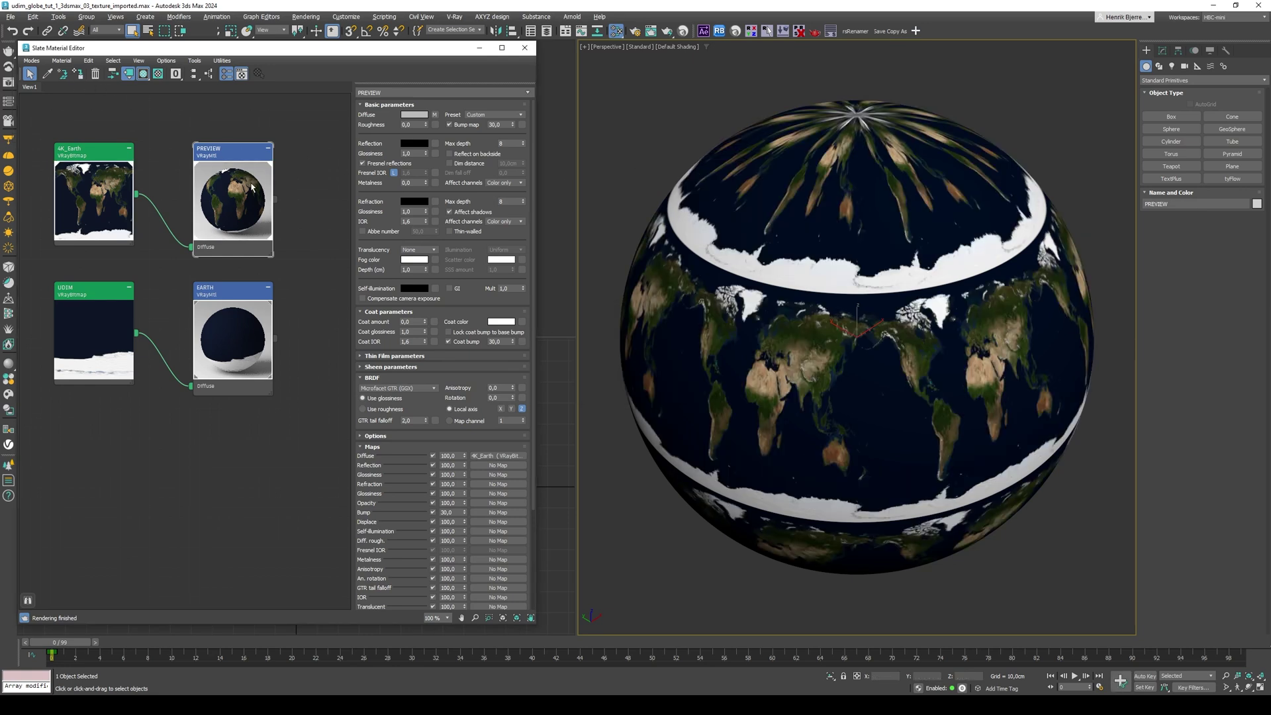
double_click(130, 189)
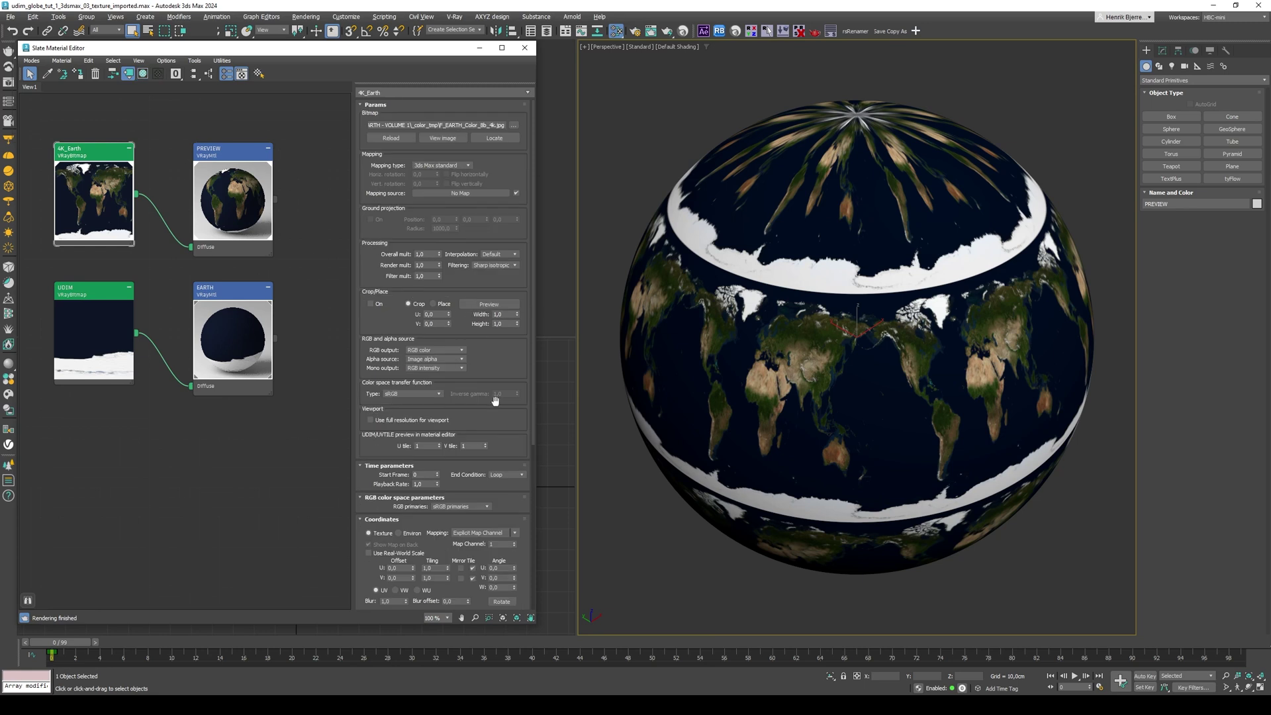
scroll(497, 401, "down", 5)
left_click_drag(502, 385, 422, 374)
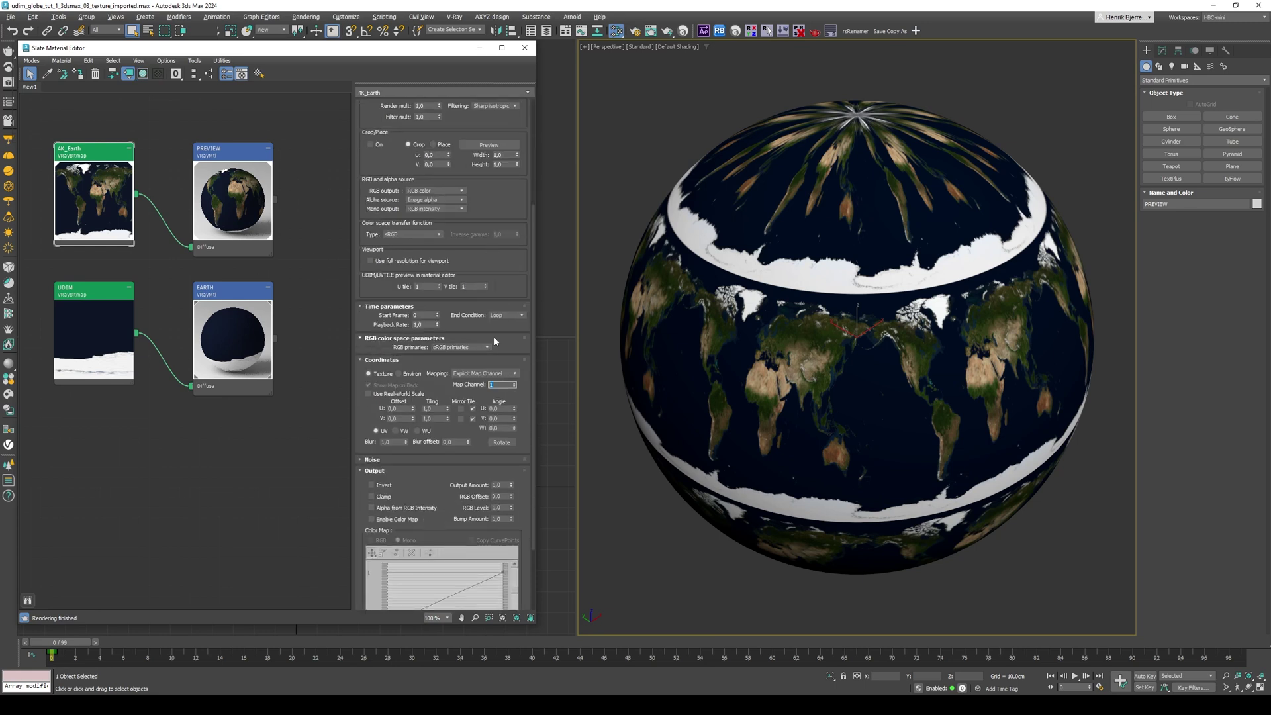
type("2")
key("Return")
middle_click_drag(1019, 427, 894, 418, "alt")
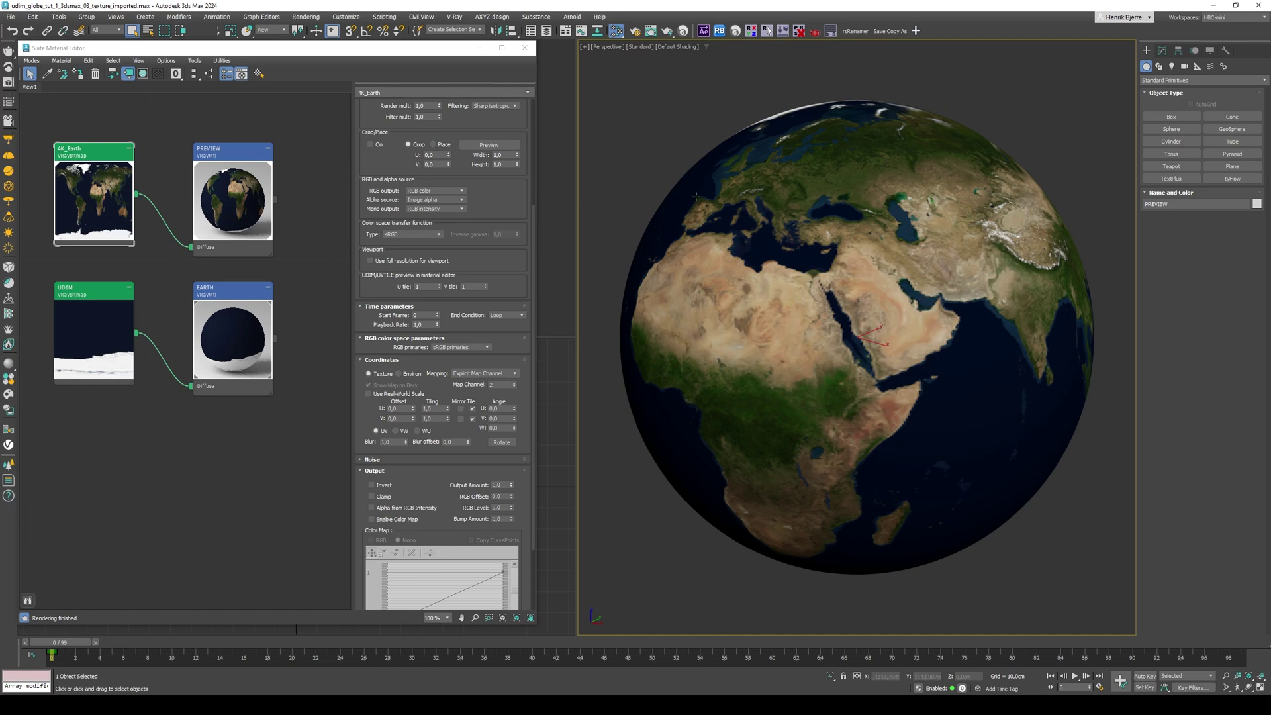
- Enable full resolution for the viewport on the 4K_Earth map and inspect the textured globe up close
scroll(499, 298, "up", 2)
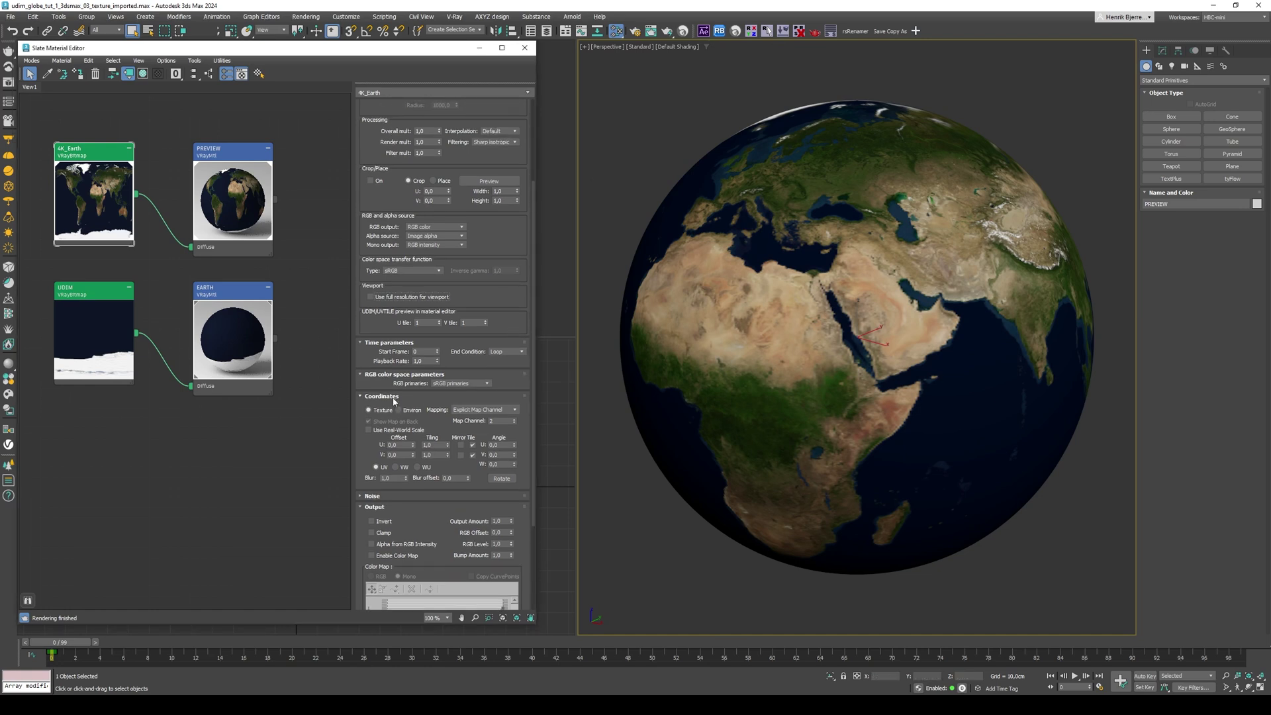
left_click(391, 297)
middle_click_drag(879, 345, 908, 361, "alt")
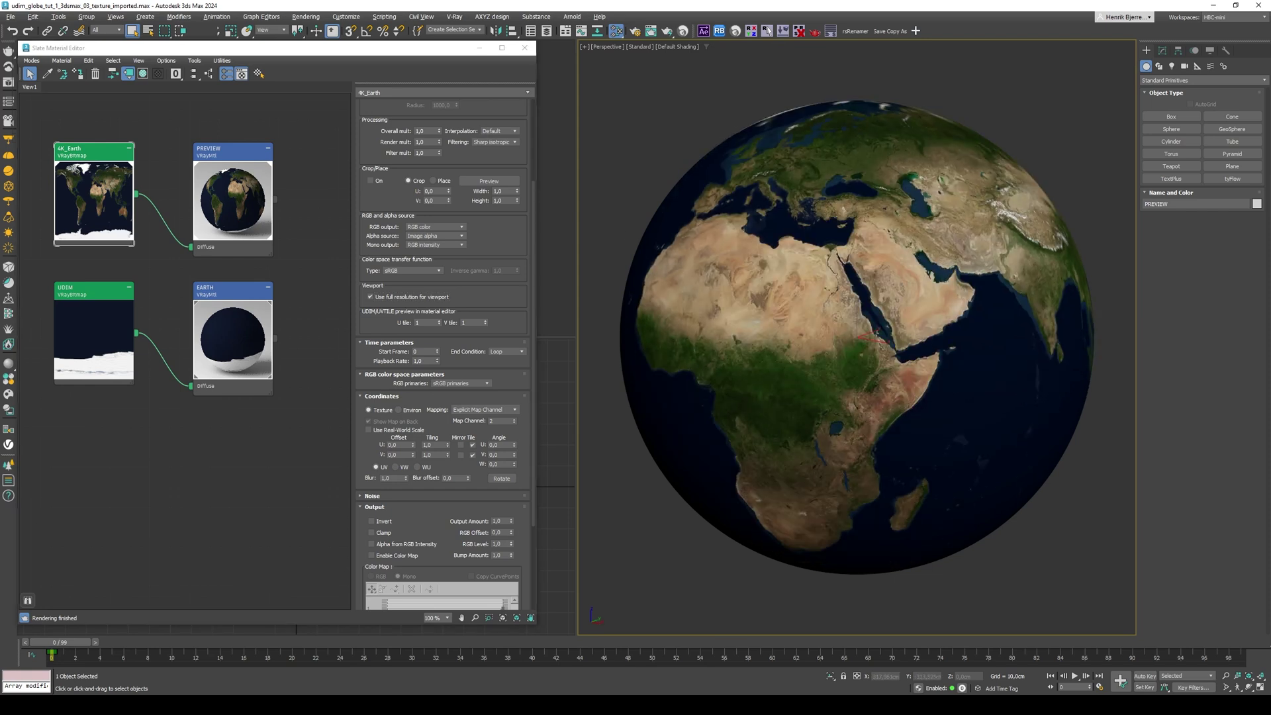
scroll(908, 361, "up", 8)
scroll(908, 361, "down", 10)
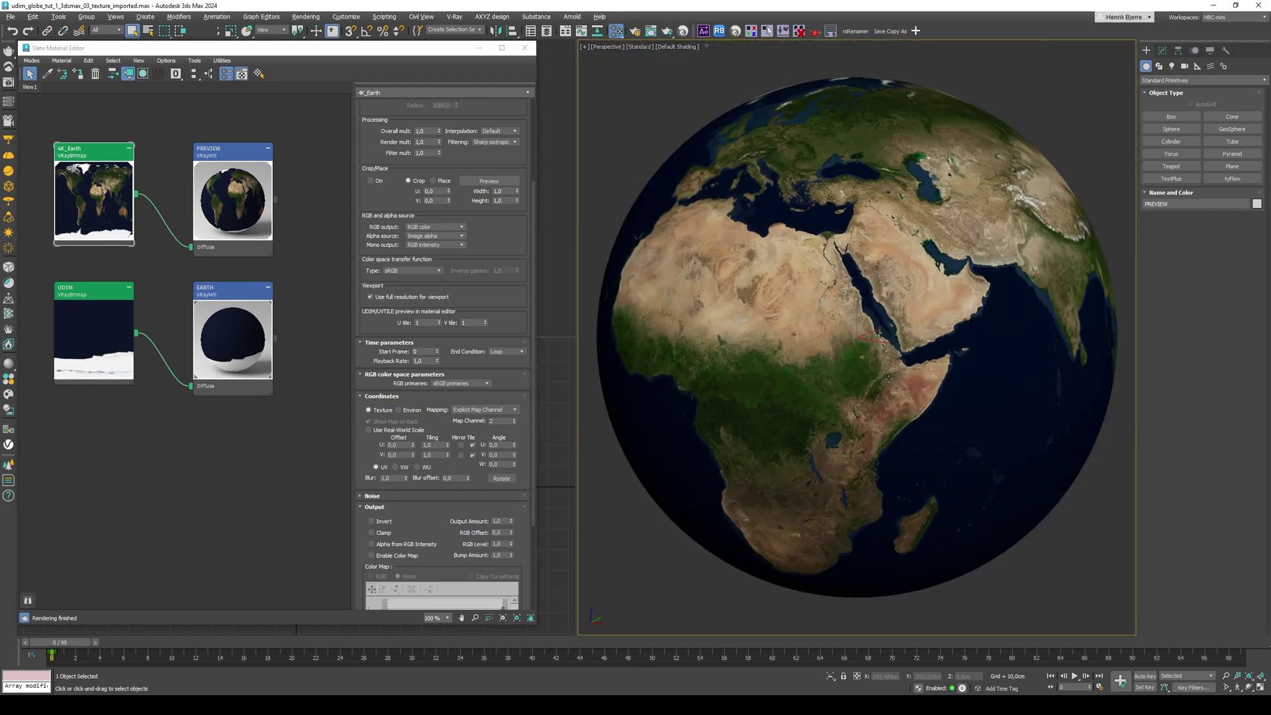
- Make the PREVIEW globe non-renderable in its object properties
key("alt+ctrl+o")
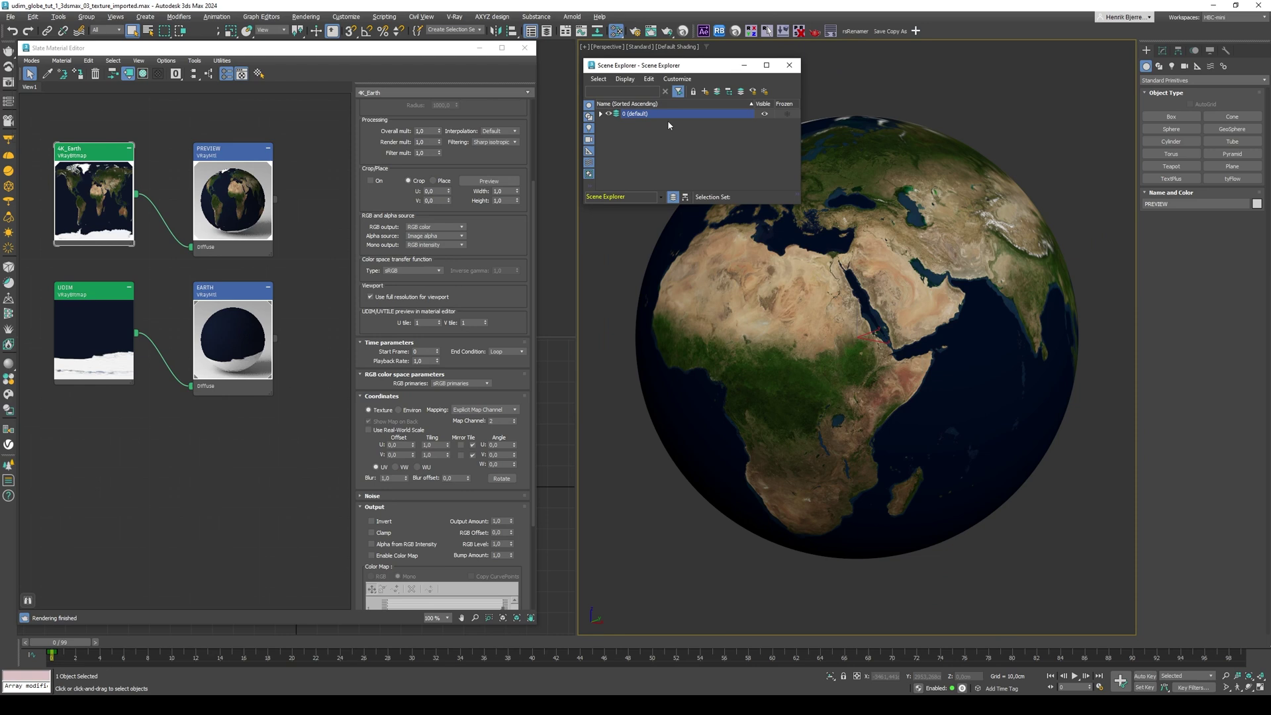
left_click(601, 114)
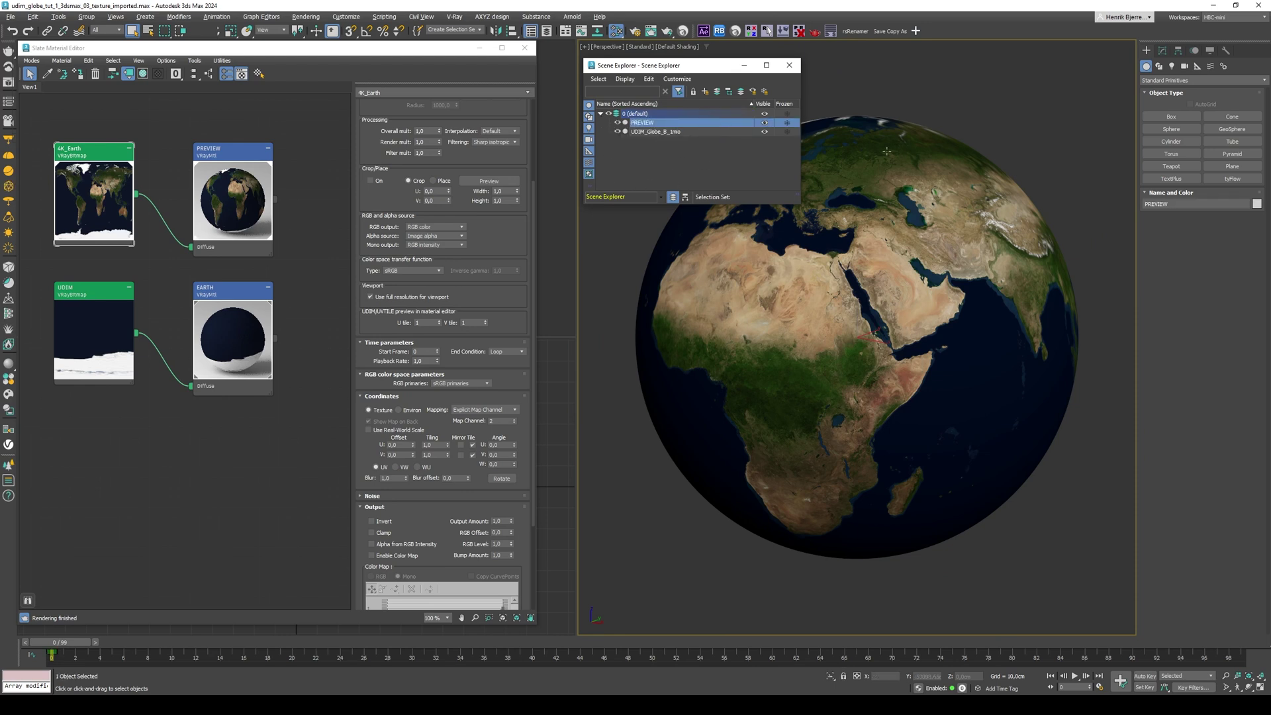
right_click(699, 122)
left_click(923, 241)
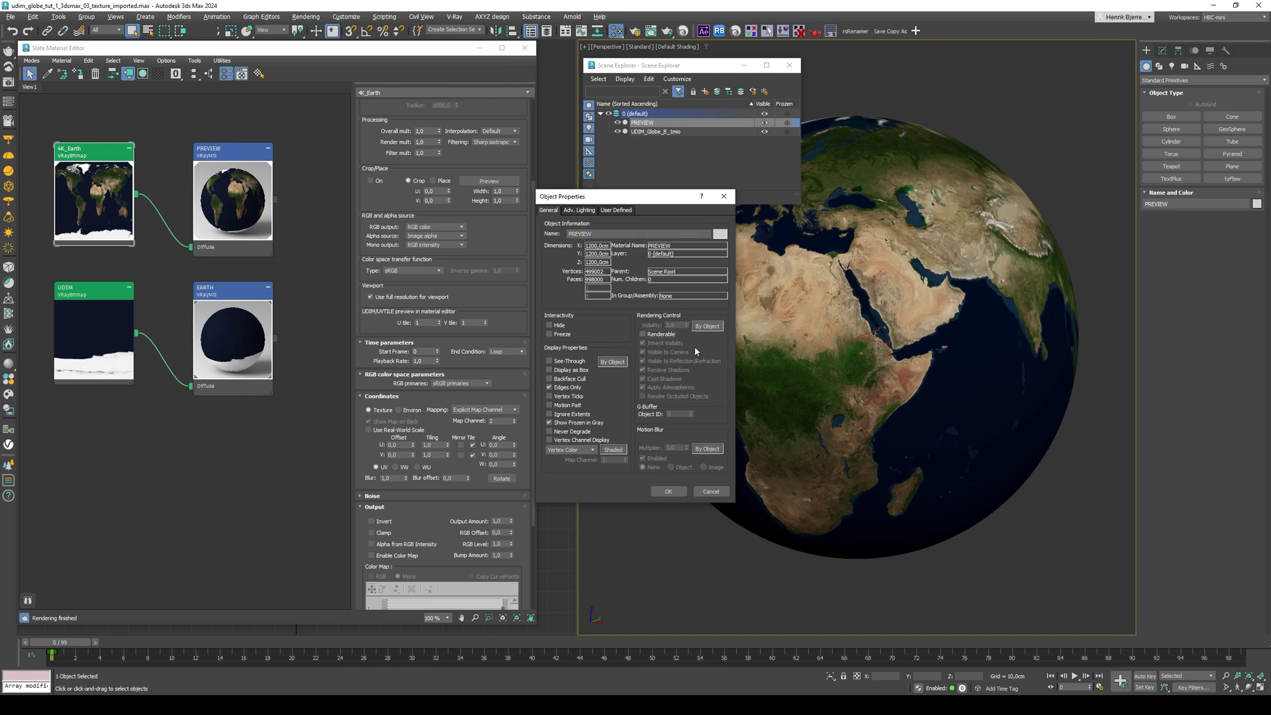
left_click(669, 491)
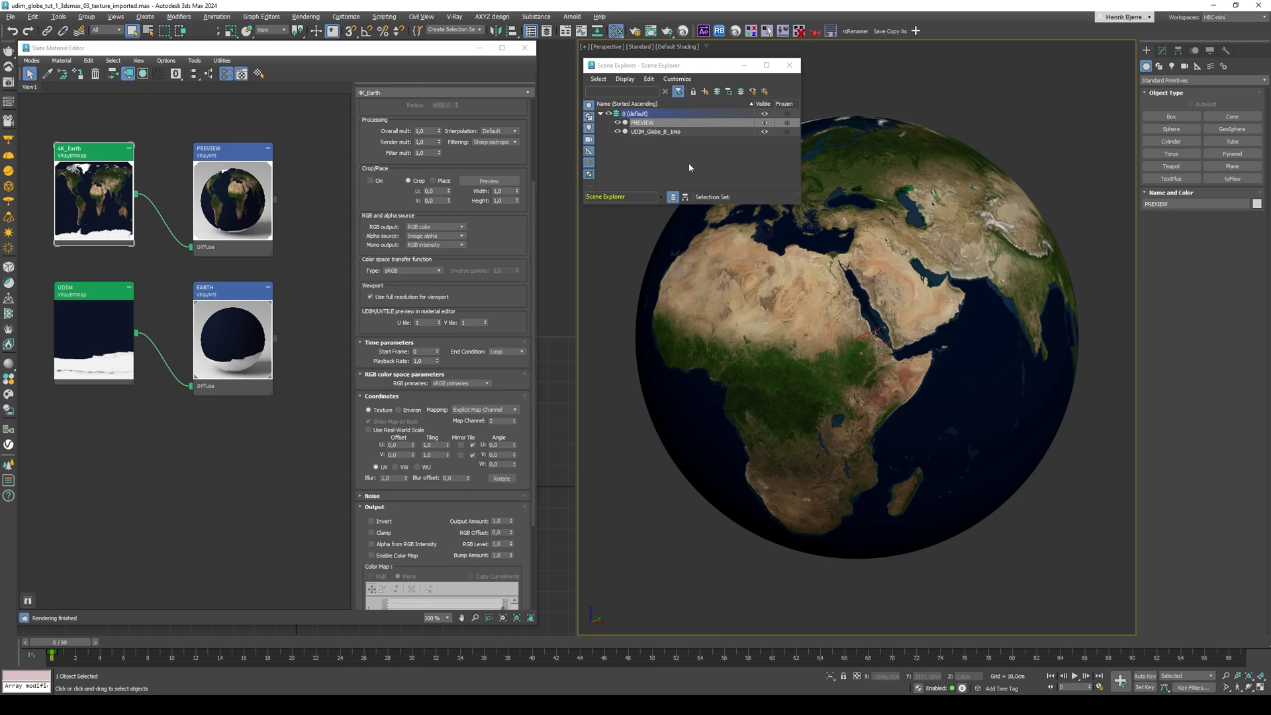
- Set the original UDIM globe to display as a box in its object properties
left_click(696, 132)
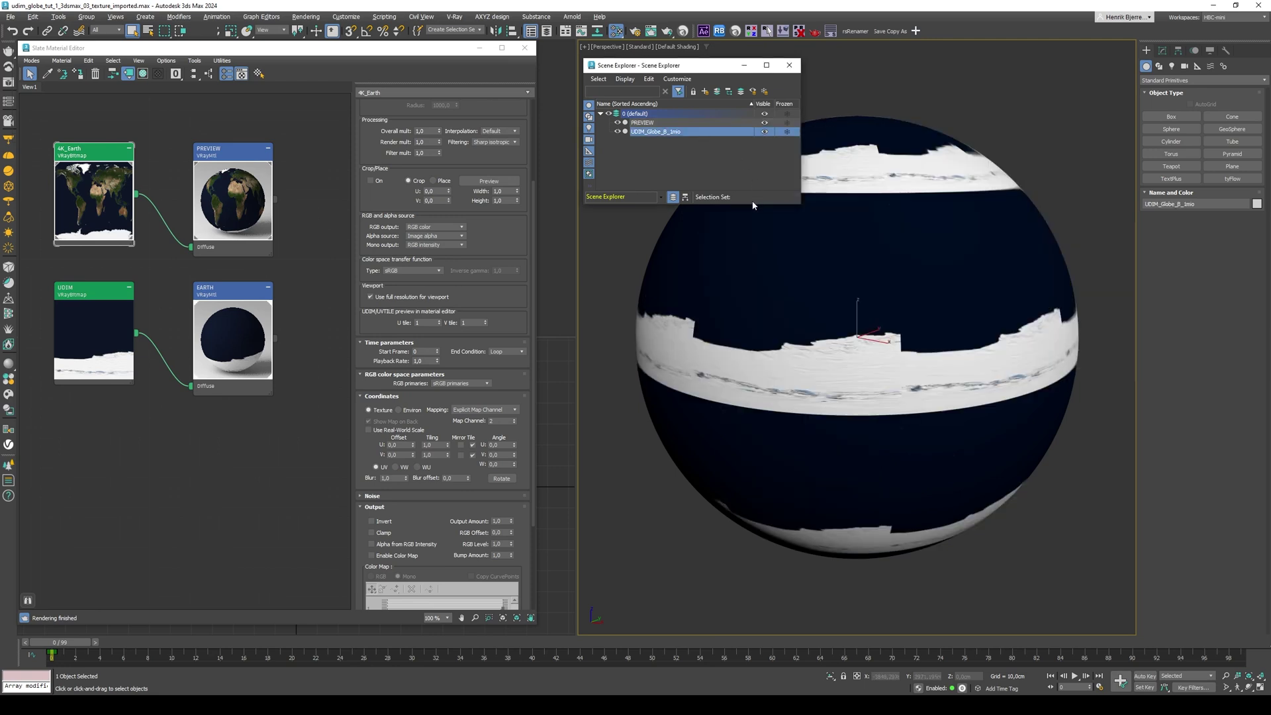
right_click(784, 270)
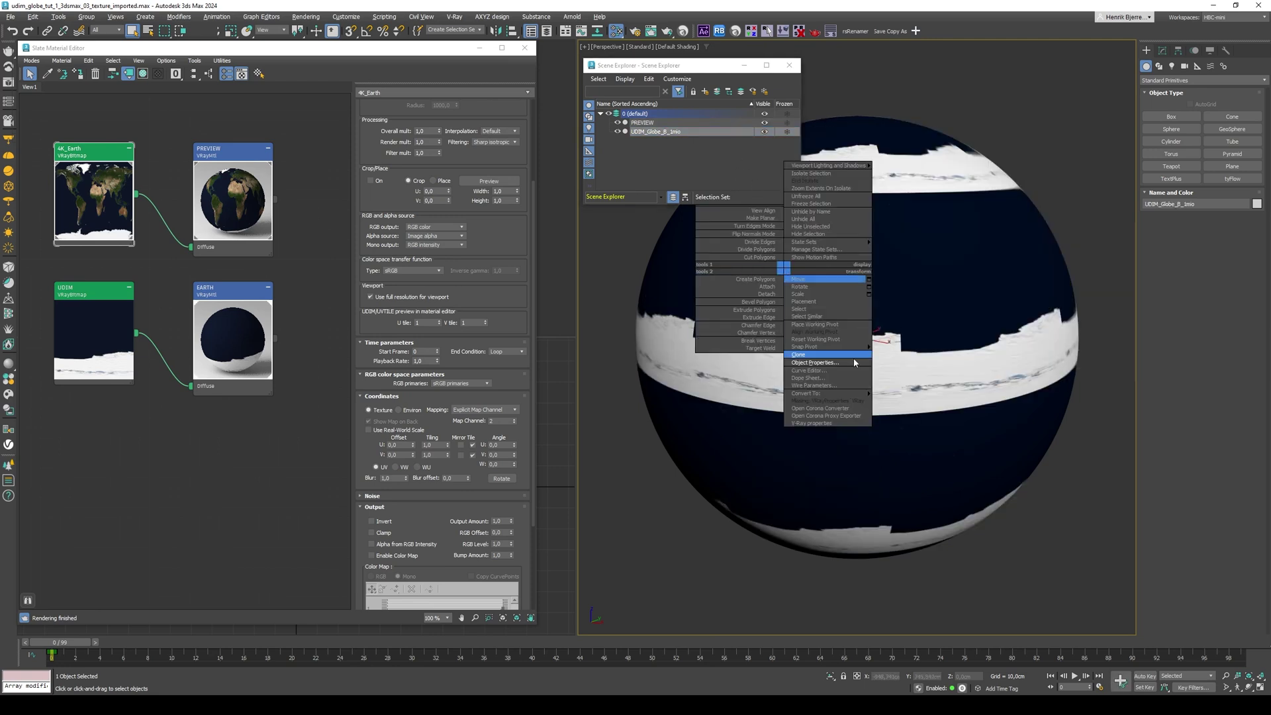
left_click(813, 363)
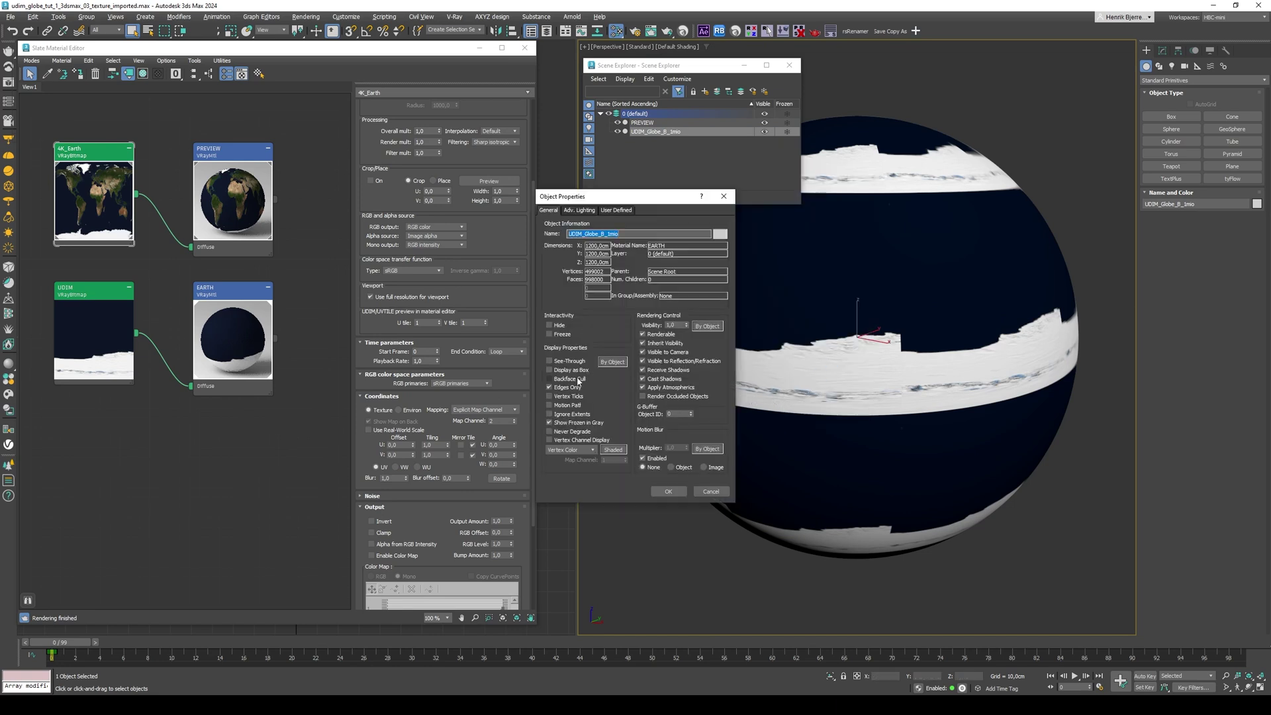
left_click(569, 370)
left_click(667, 491)
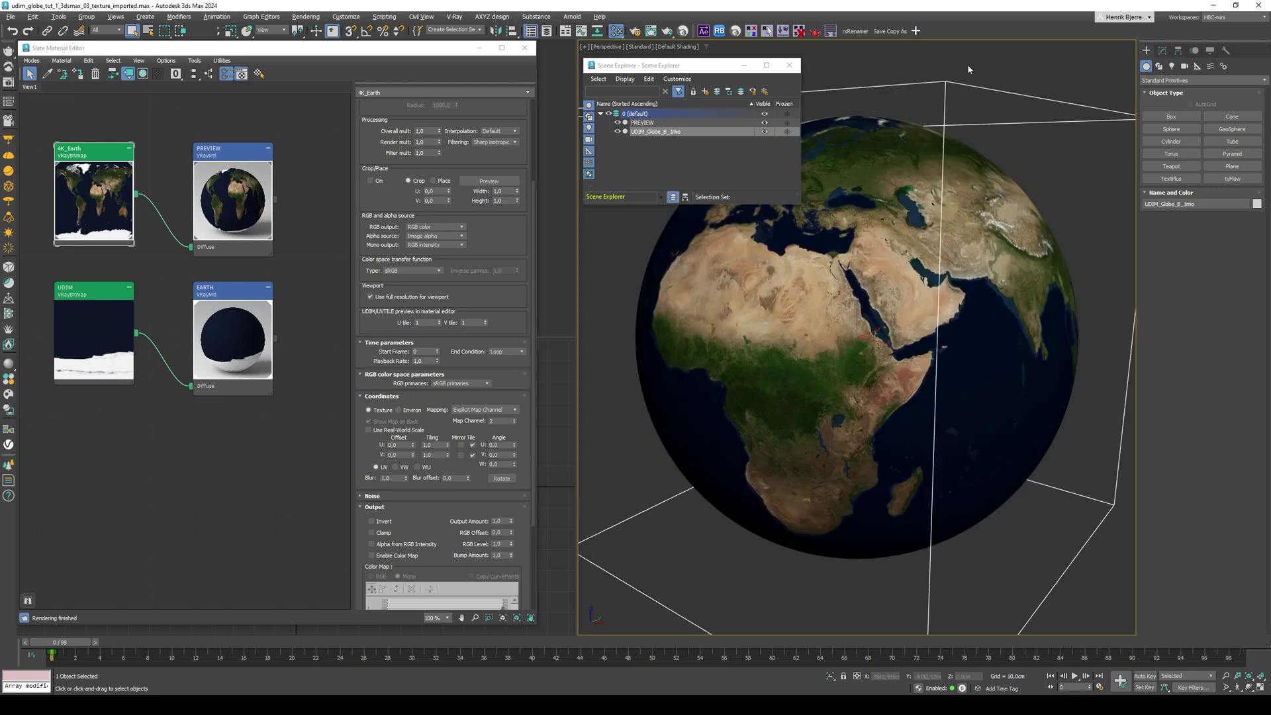
mouse_move(878, 357)
middle_mouse_down("alt")
mouse_move(939, 374)
mouse_move(881, 387)
mouse_move(864, 372)
middle_mouse_up("alt")
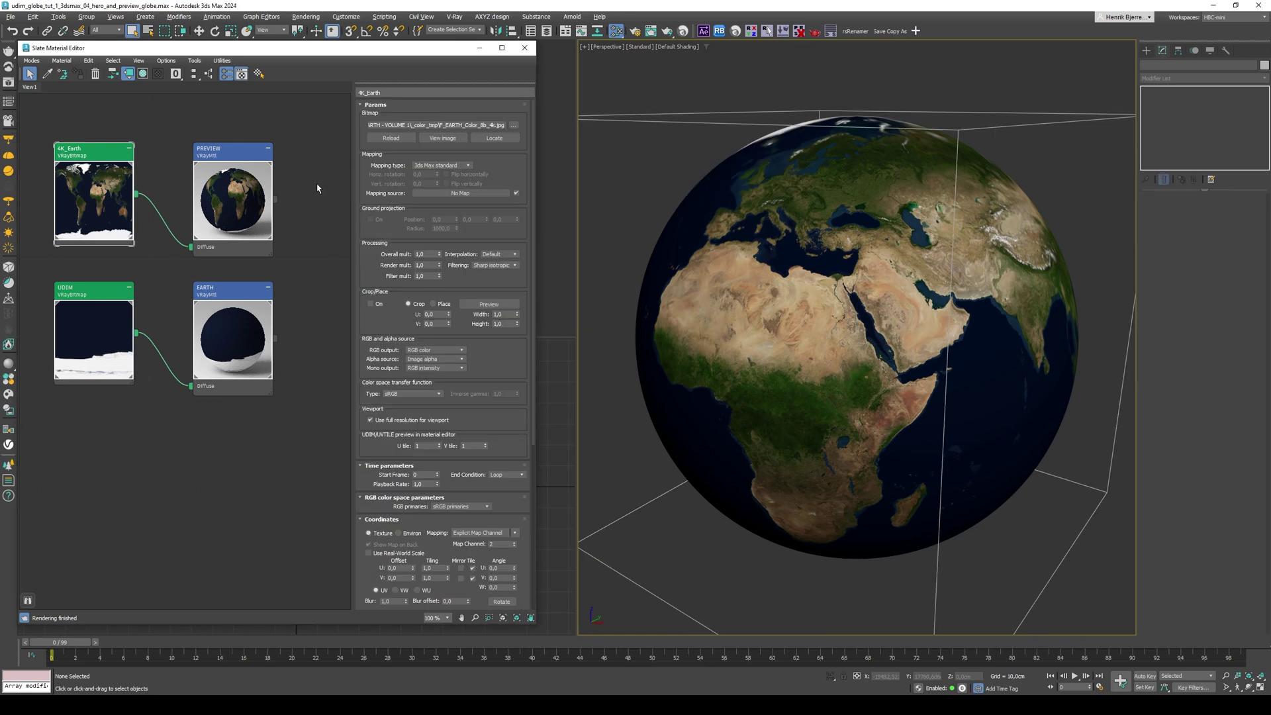
- Switch the scene's color management mode to OCIO - 3ds Max Default
left_click(239, 158)
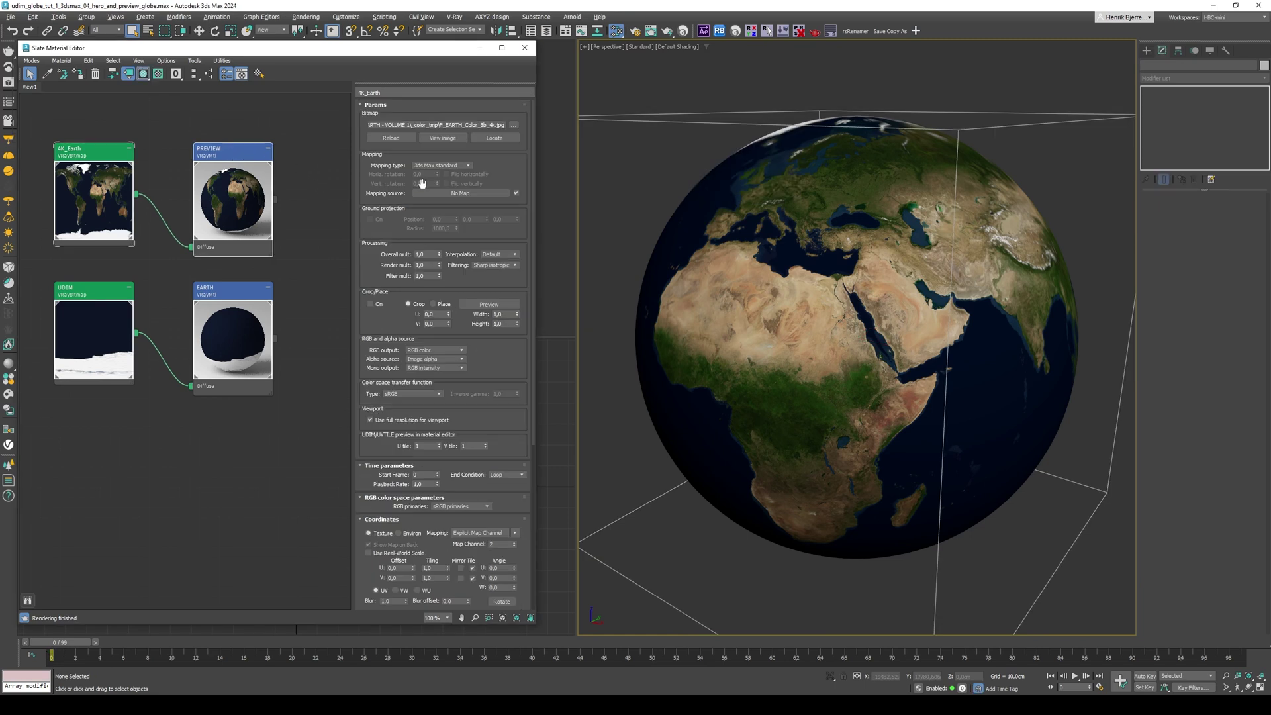
left_click(297, 20)
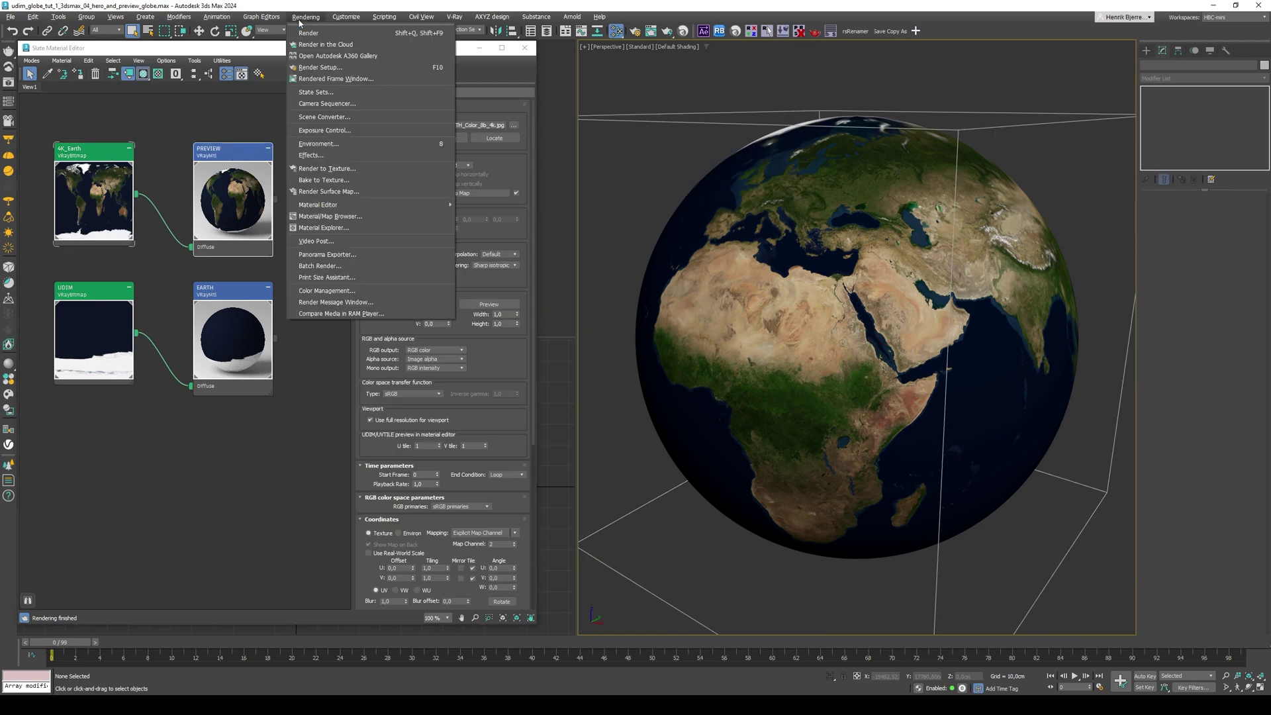
left_click(327, 291)
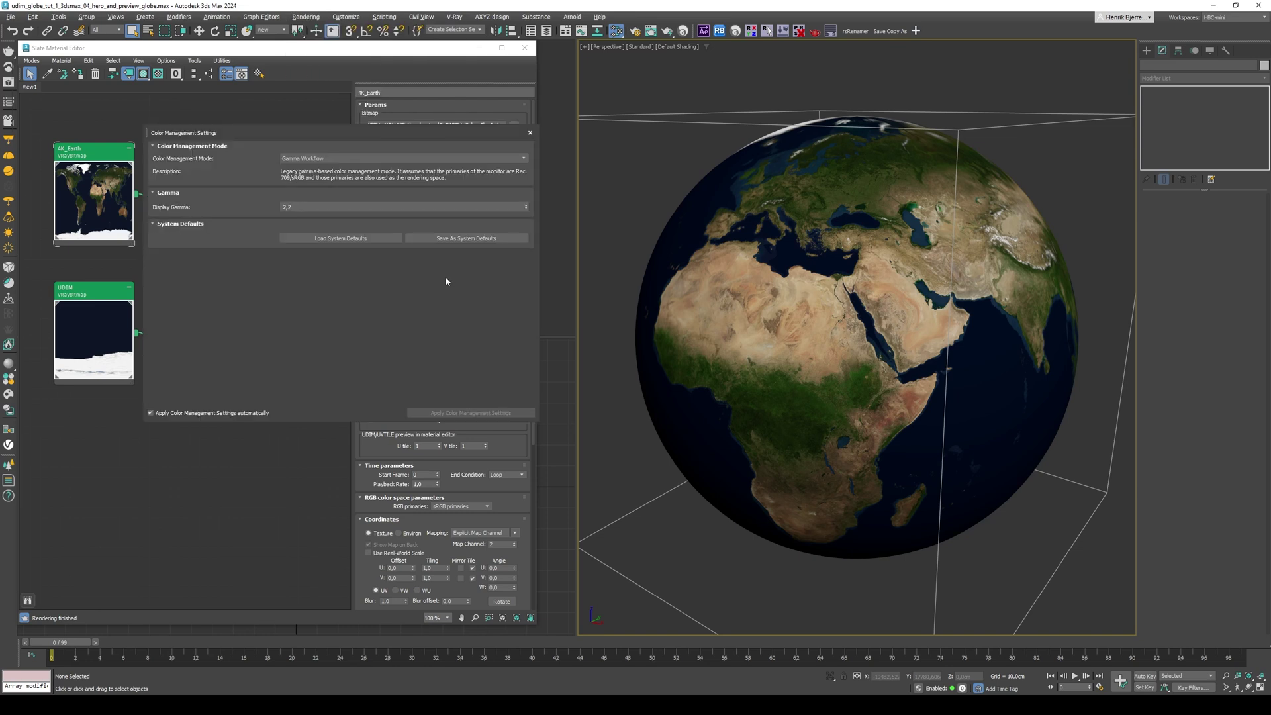
left_click(348, 160)
left_click(318, 186)
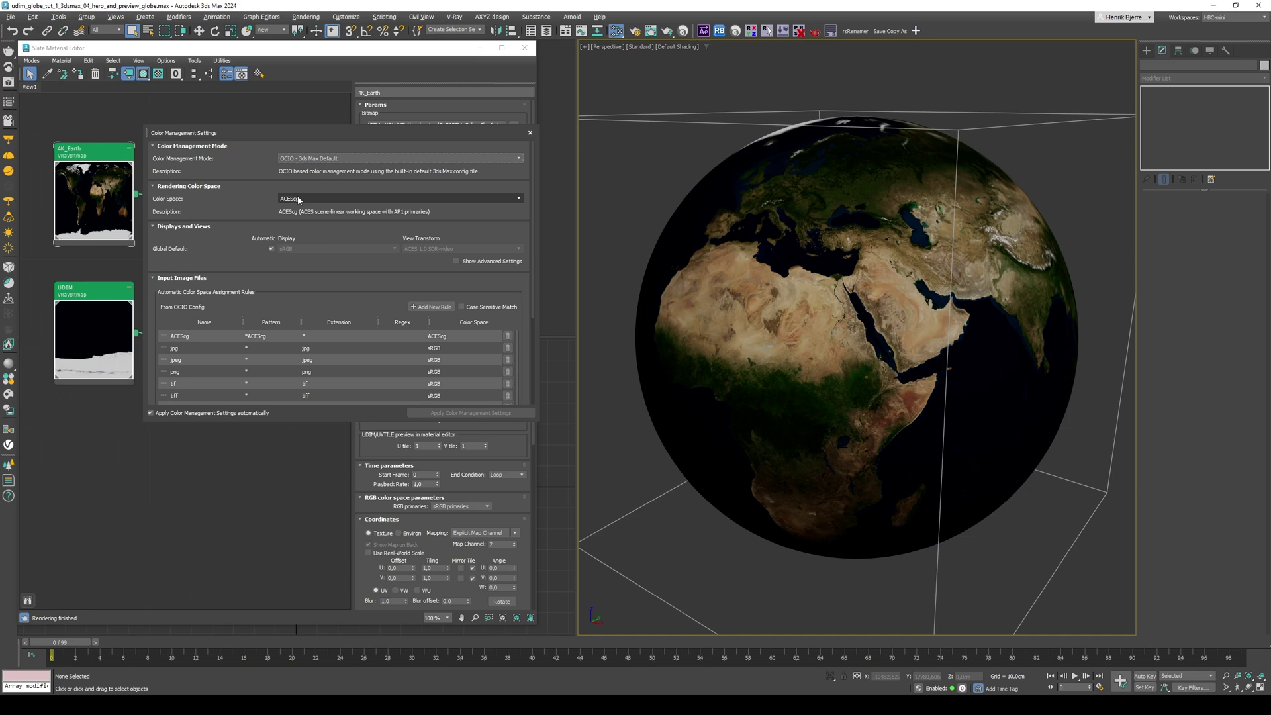
left_click(529, 133)
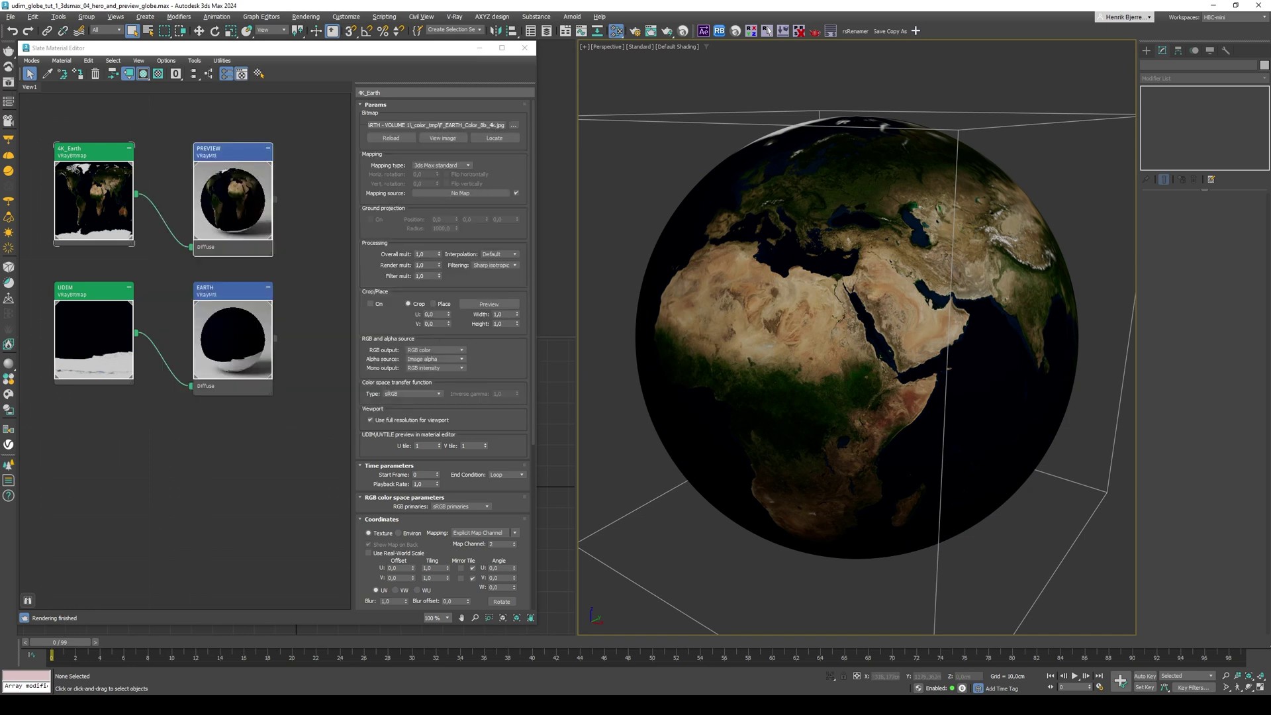
- Give the PREVIEW material a muted dark blue self-illumination color to brighten the preview globe
double_click(211, 150)
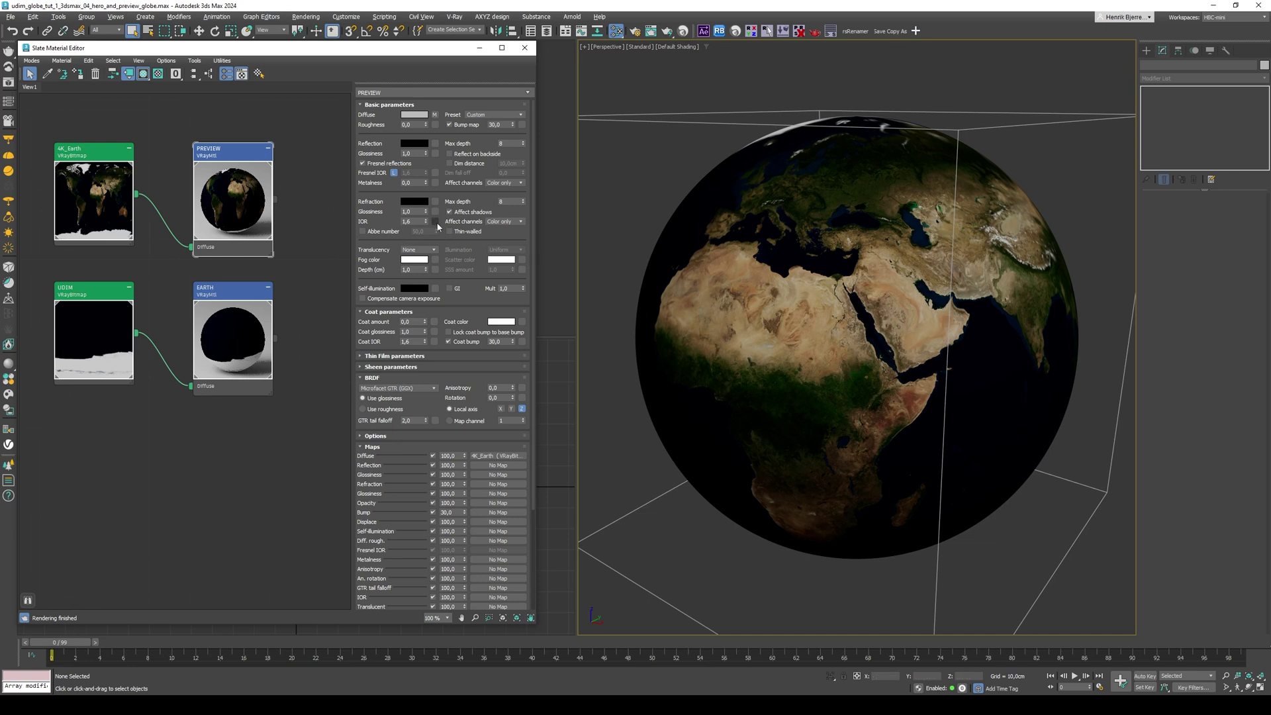
left_click(417, 288)
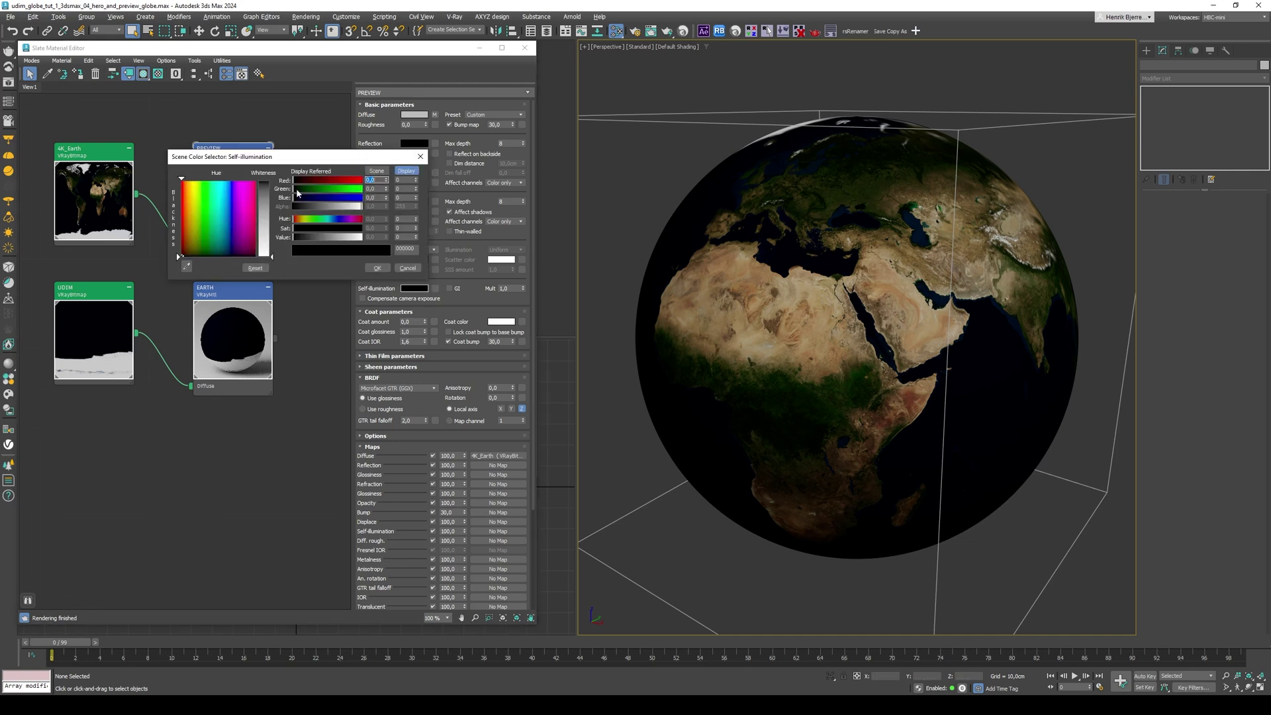
left_click_drag(302, 198, 300, 191)
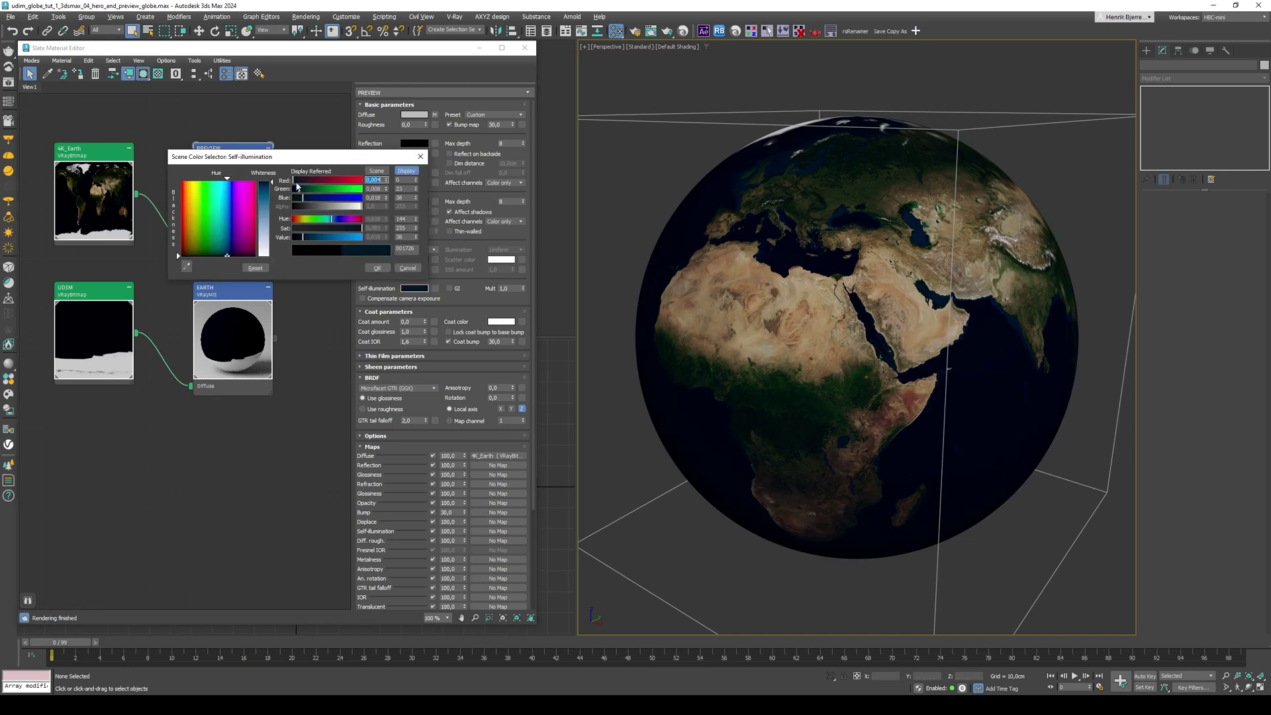
left_click_drag(302, 237, 316, 238)
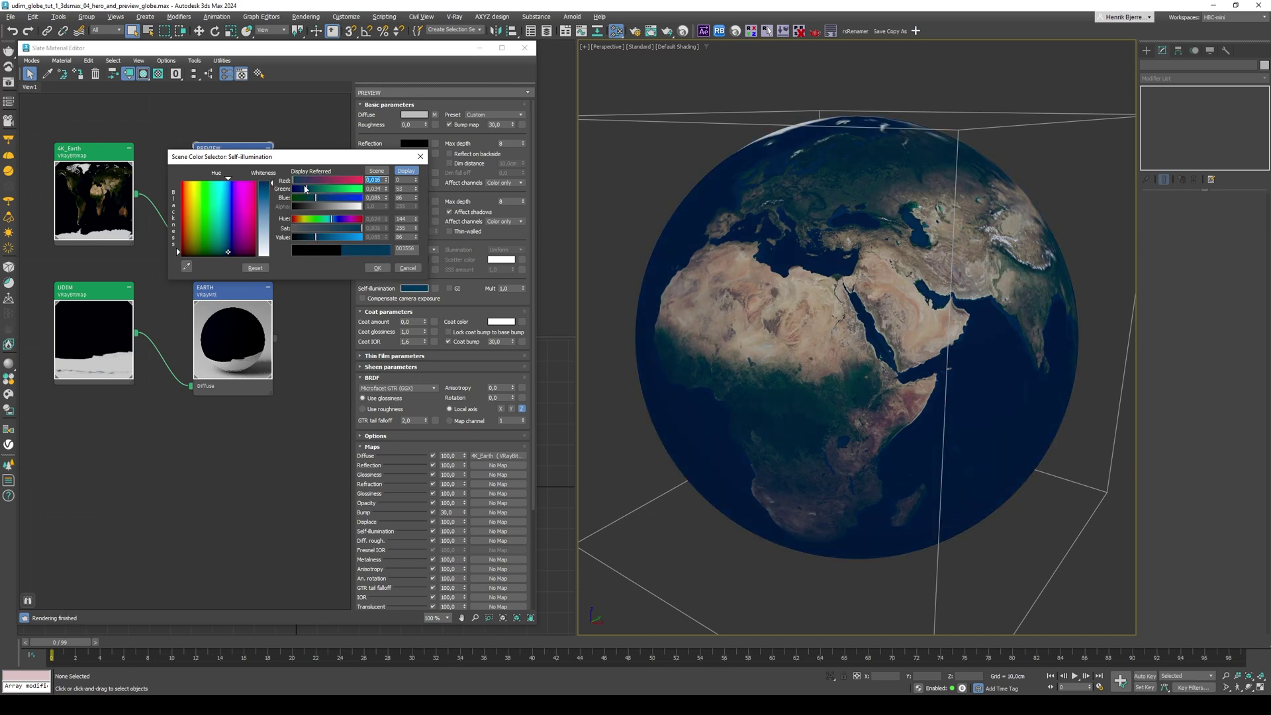
left_click_drag(300, 181, 298, 180)
left_click_drag(320, 237, 321, 237)
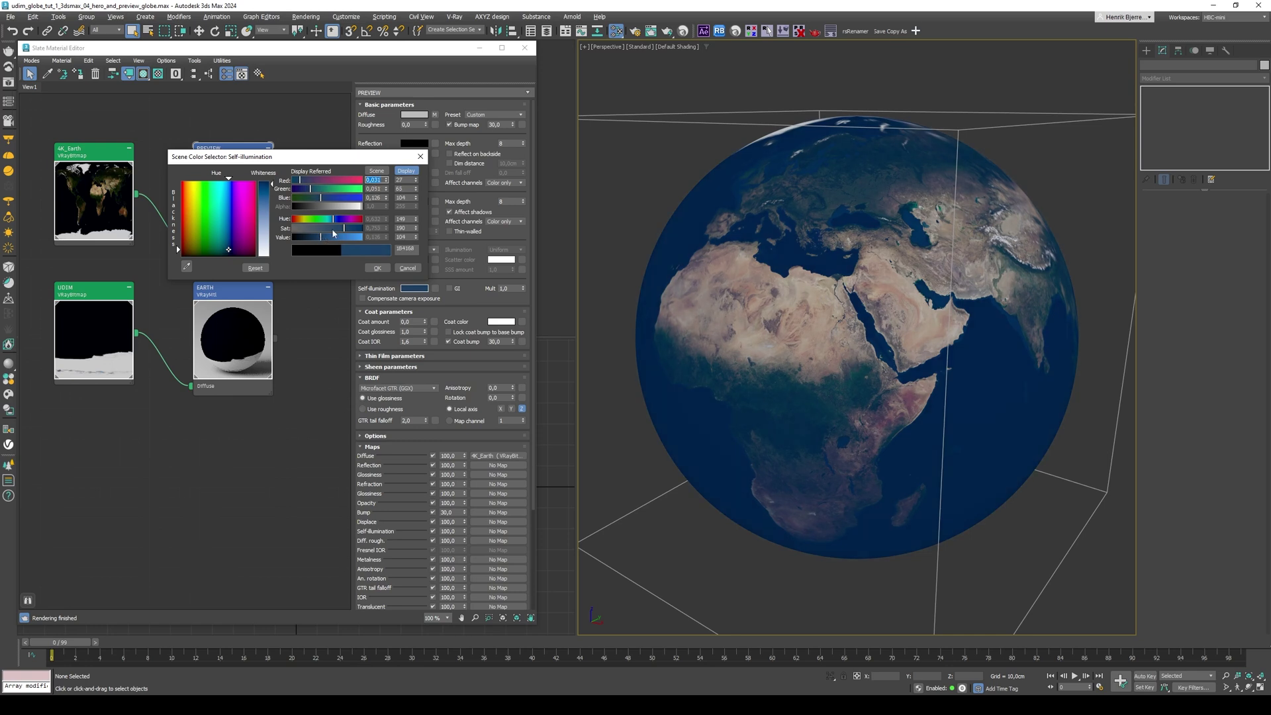
left_click_drag(332, 229, 326, 230)
left_click(378, 267)
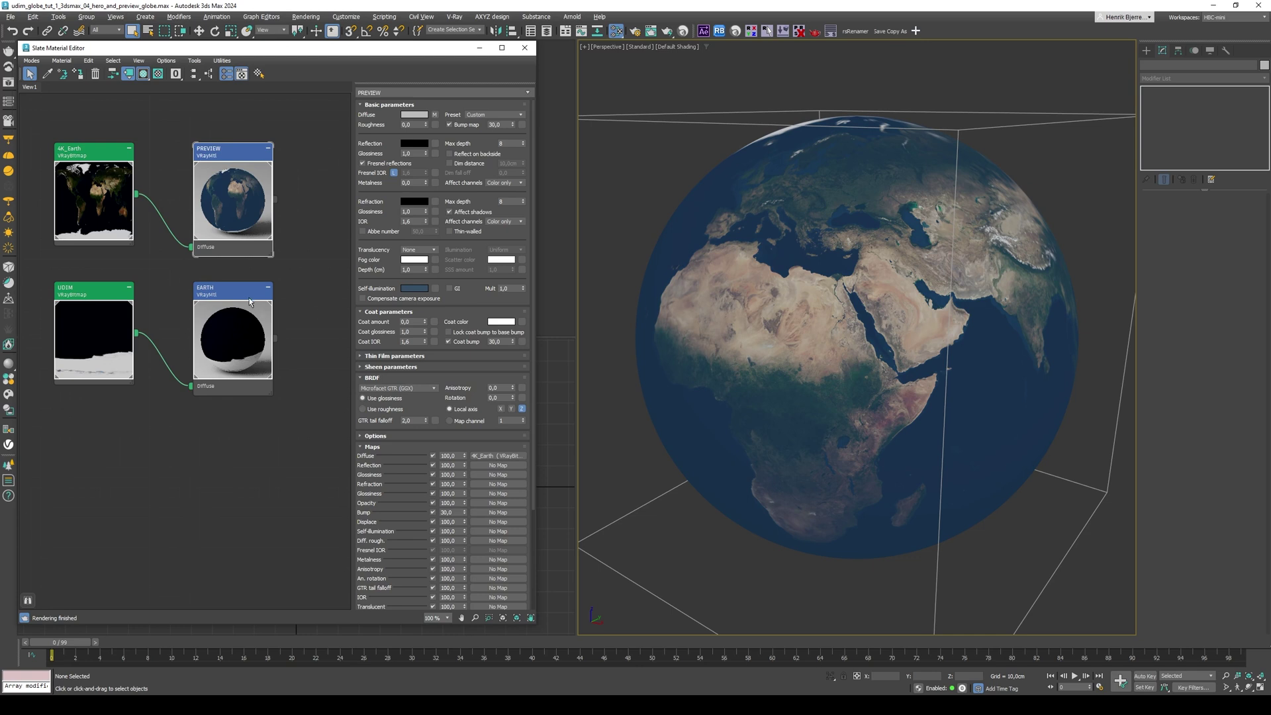
- Create a Composite map fed by the UDIM map and make room for it beside the EARTH material
left_click(250, 301)
left_click_drag(228, 301, 258, 301)
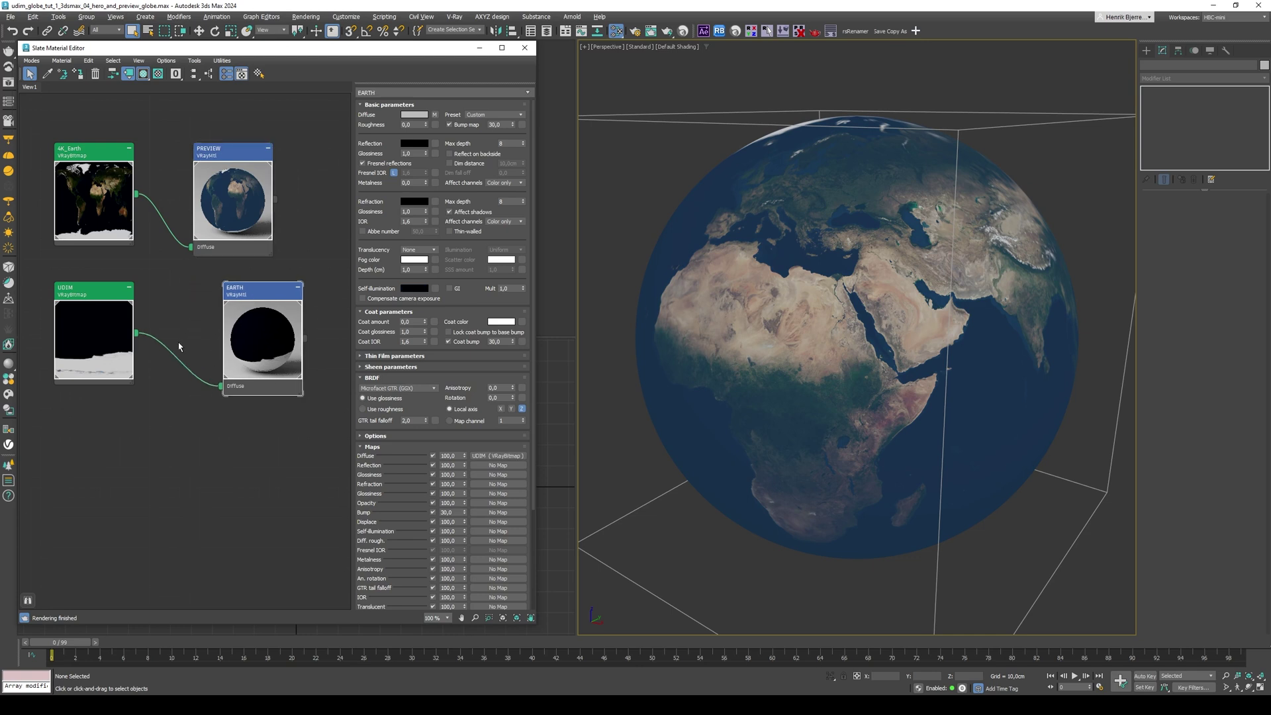
left_click_drag(136, 340, 182, 461)
mouse_move(219, 479)
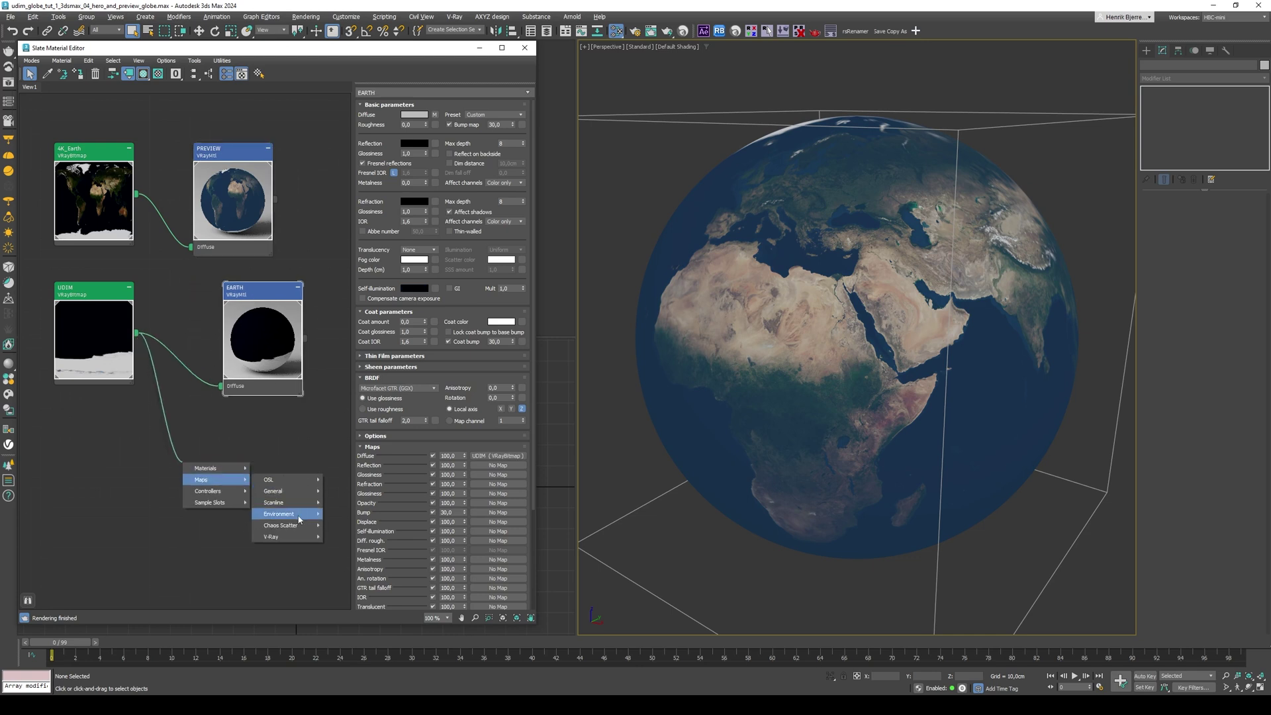
mouse_move(290, 537)
mouse_move(278, 491)
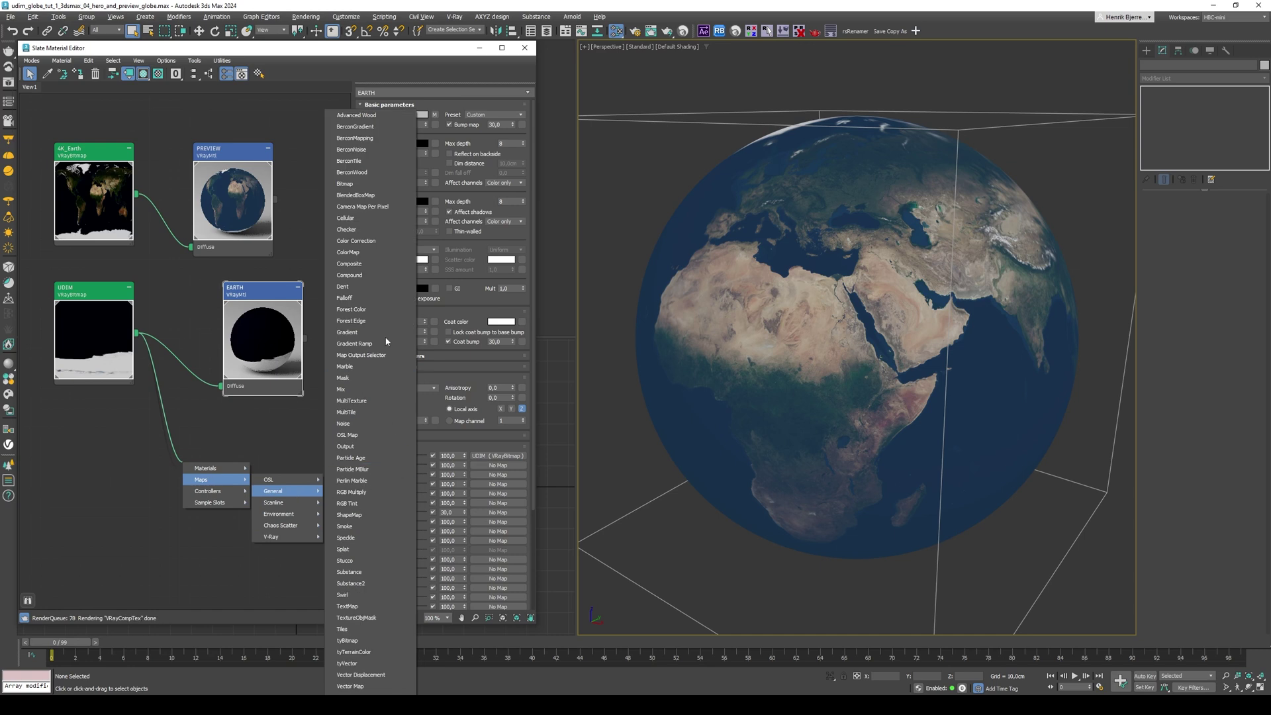
left_click(368, 273)
left_click(205, 480)
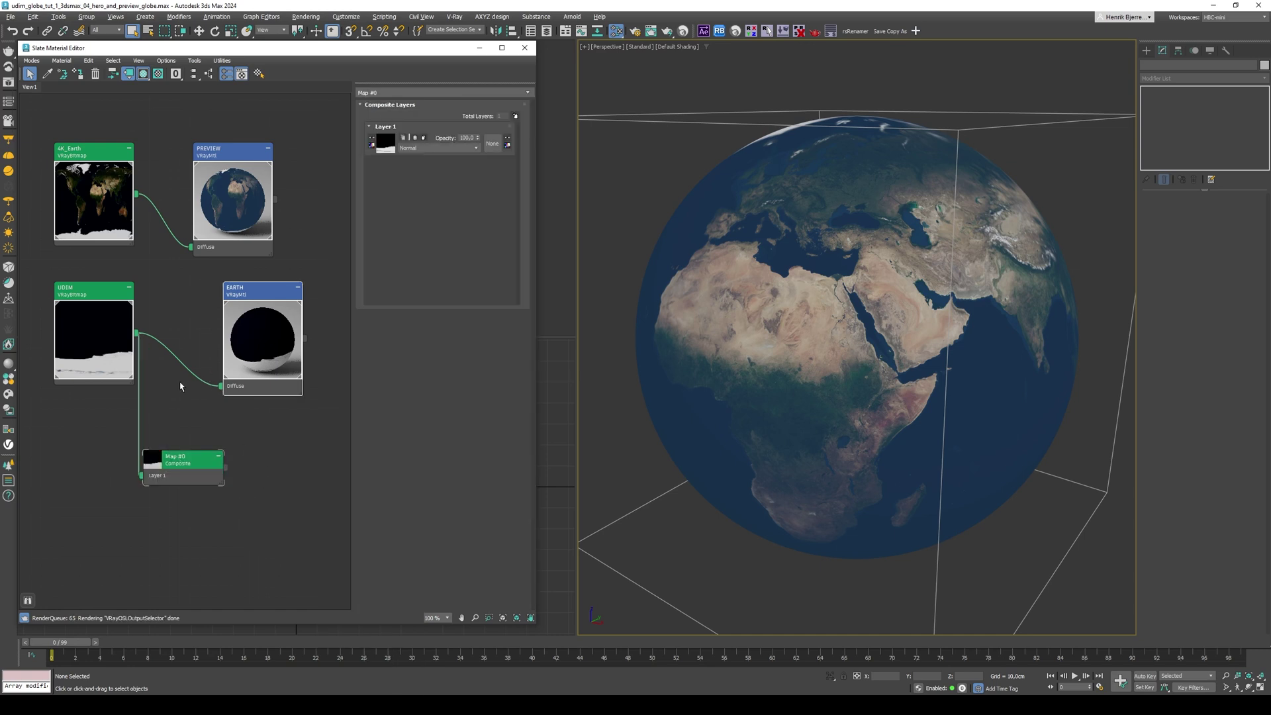
left_click_drag(189, 462, 190, 433)
left_click_drag(254, 296, 294, 297)
left_click(192, 432)
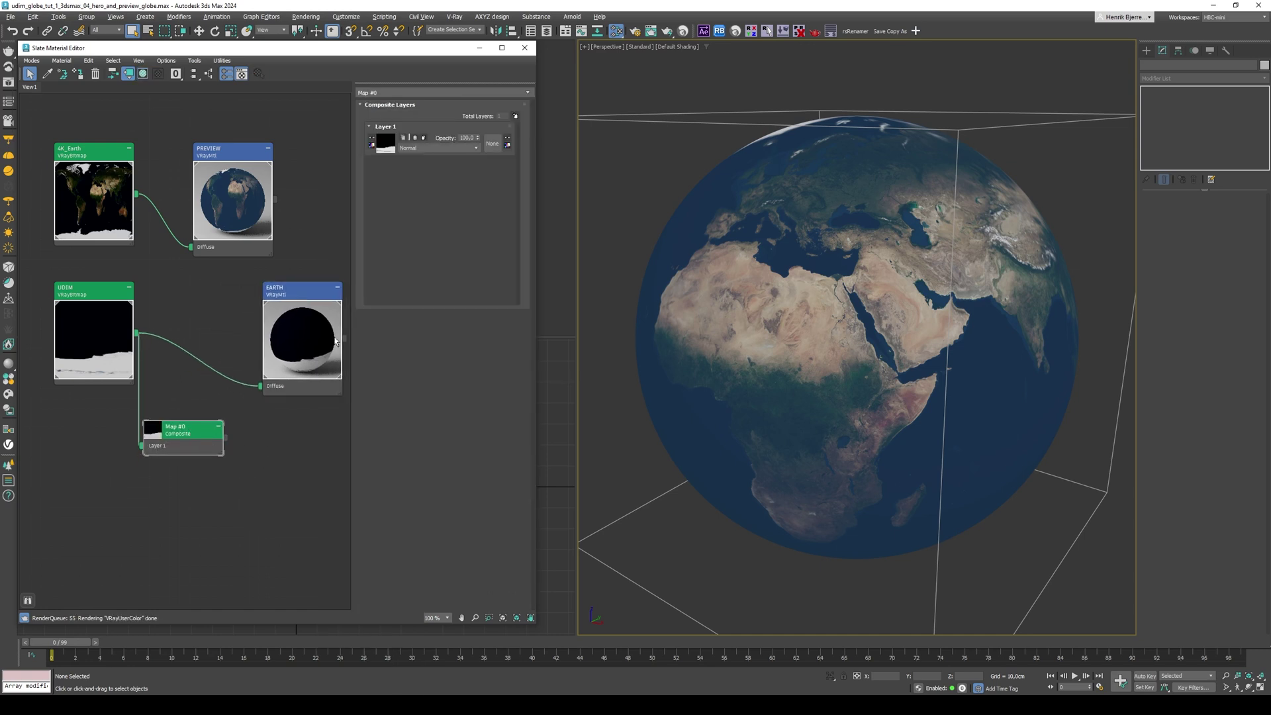
- Expand the Composite map to four layers and wire it between the UDIM map on Layer 2 and the EARTH material's Diffuse input
left_click(516, 116)
left_click(516, 115)
left_click(515, 116)
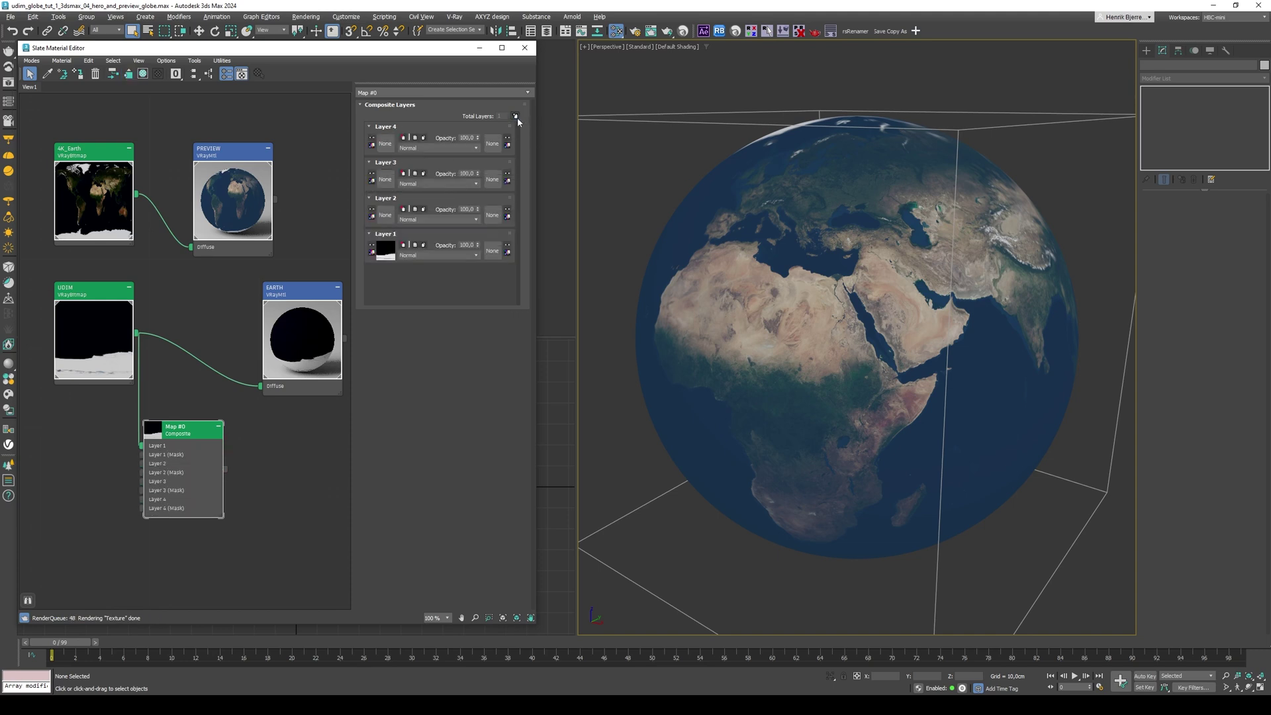
left_click_drag(213, 427, 290, 390)
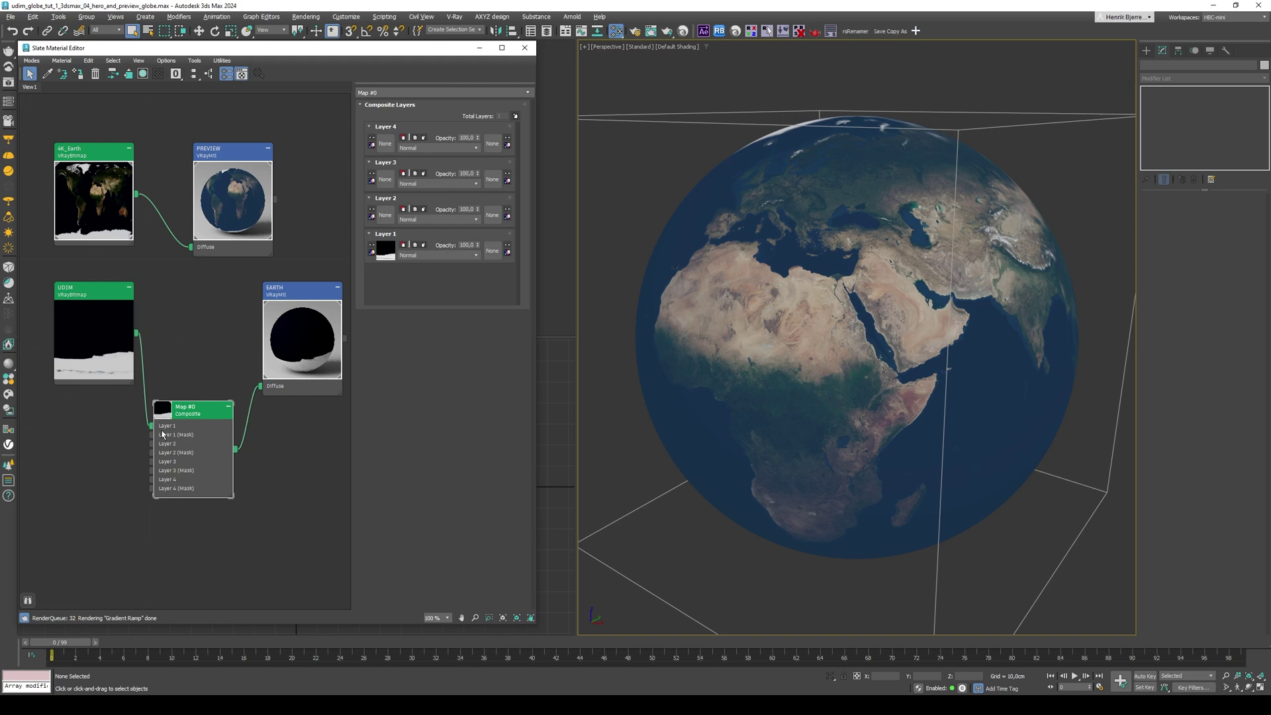
left_click_drag(151, 428, 154, 445)
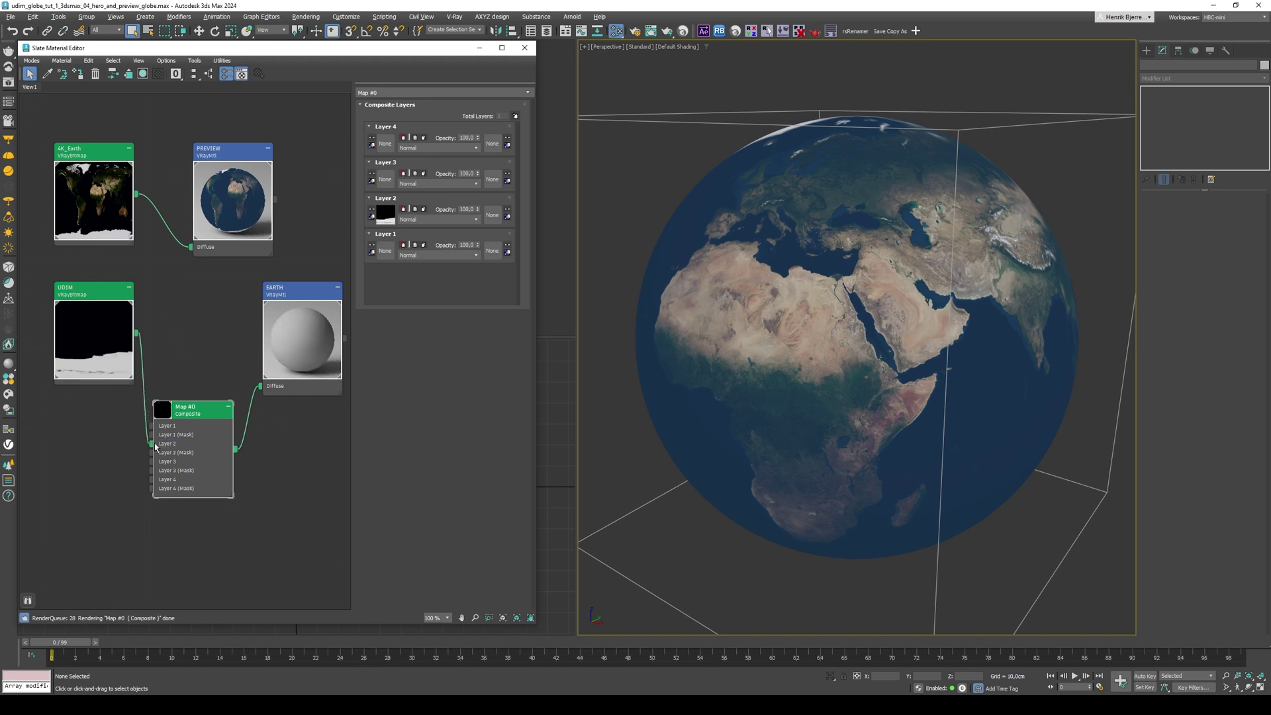
- Create a VRayColor map beside the Composite map and set its RGB primaries to sRGB primaries
right_click(94, 437)
mouse_move(136, 454)
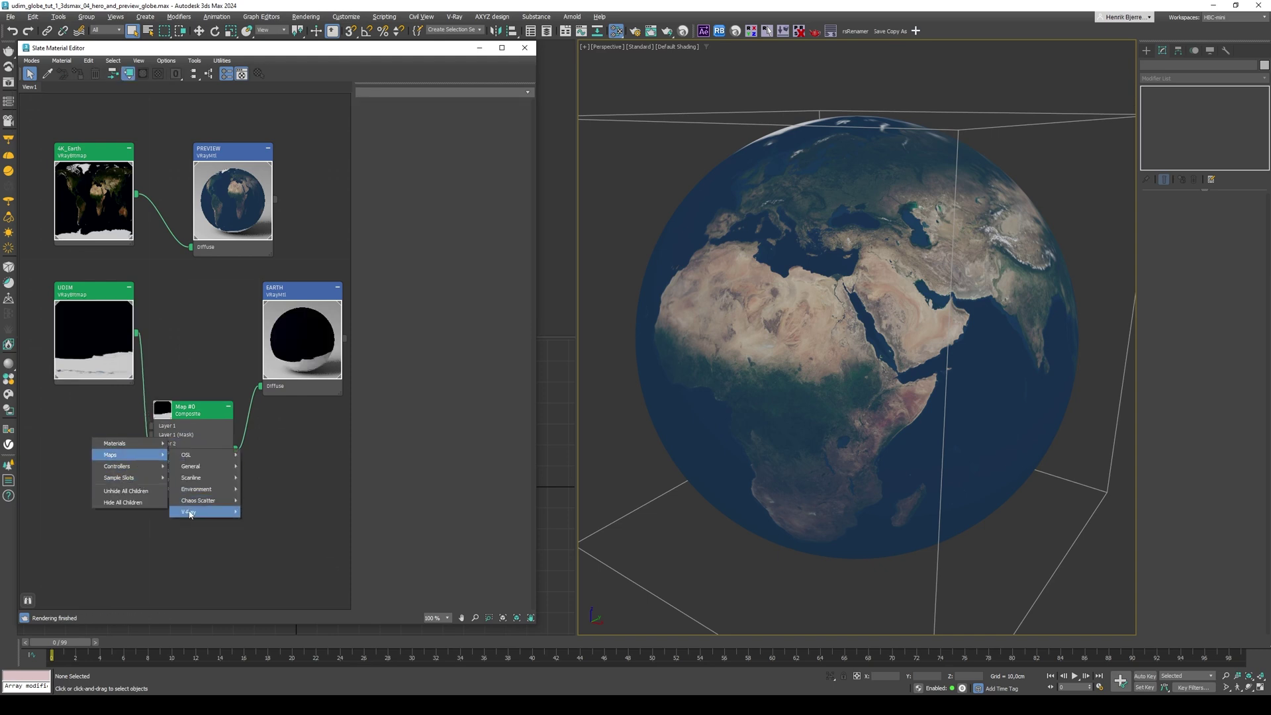
mouse_move(205, 512)
left_click(292, 416)
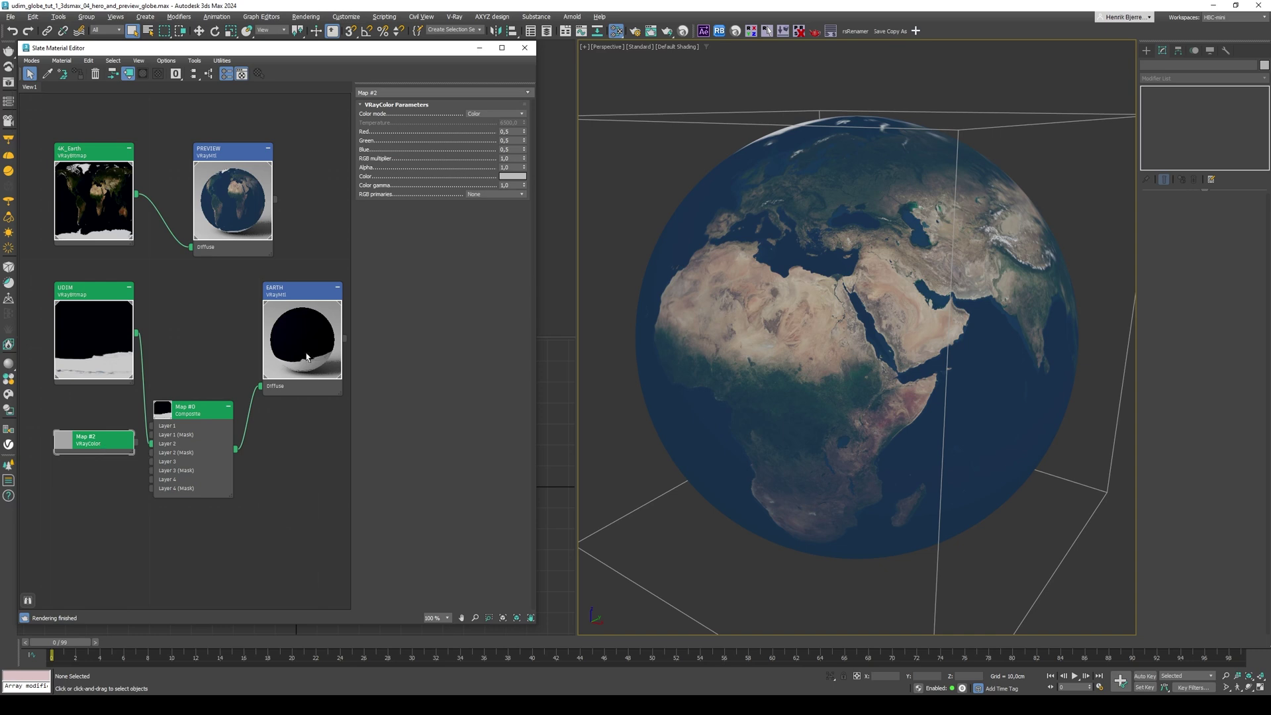
left_click(496, 193)
left_click(503, 221)
left_click(496, 194)
left_click(485, 212)
- Set the VRayColor map's display-referred color to red 50, green 110, blue 150
left_click(513, 176)
key("Tab")
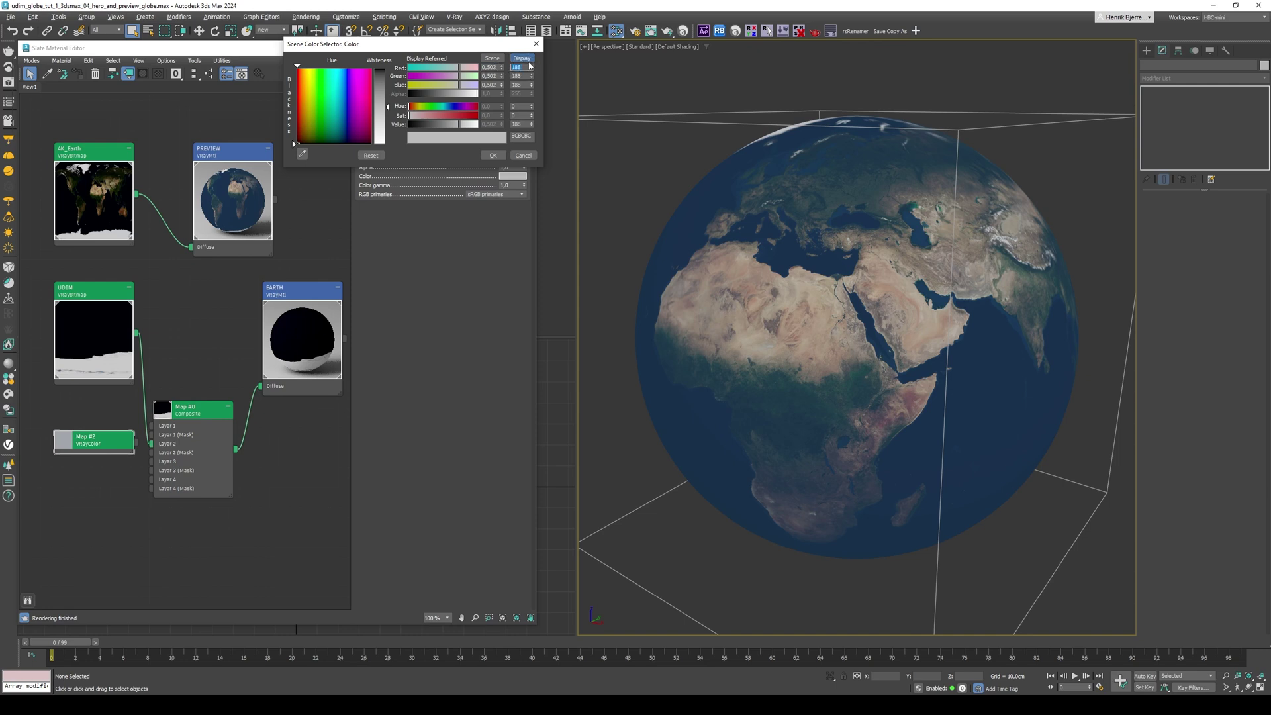
type("50")
key("Tab")
type("110")
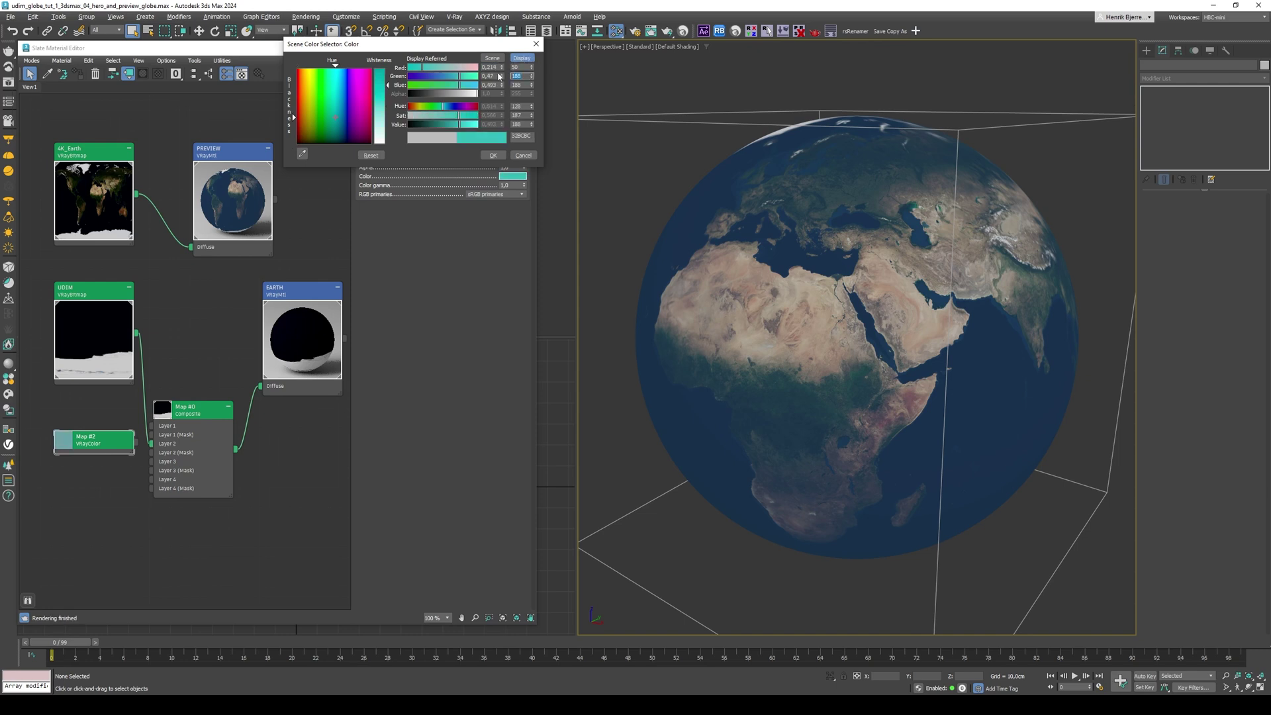
key("Tab")
type("150")
key("Return")
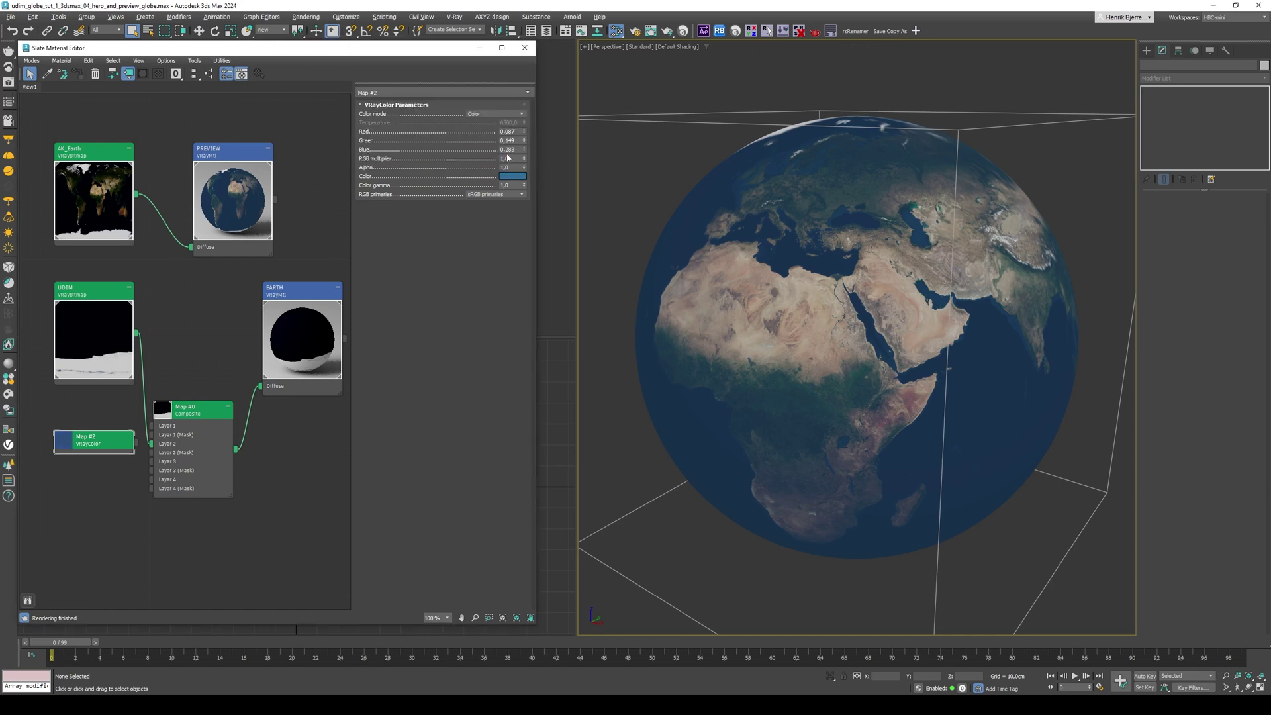
- Wire the VRayColor map into Layer 4 of the Composite map and set that layer's opacity to 30
left_click_drag(136, 442, 152, 479)
double_click(192, 409)
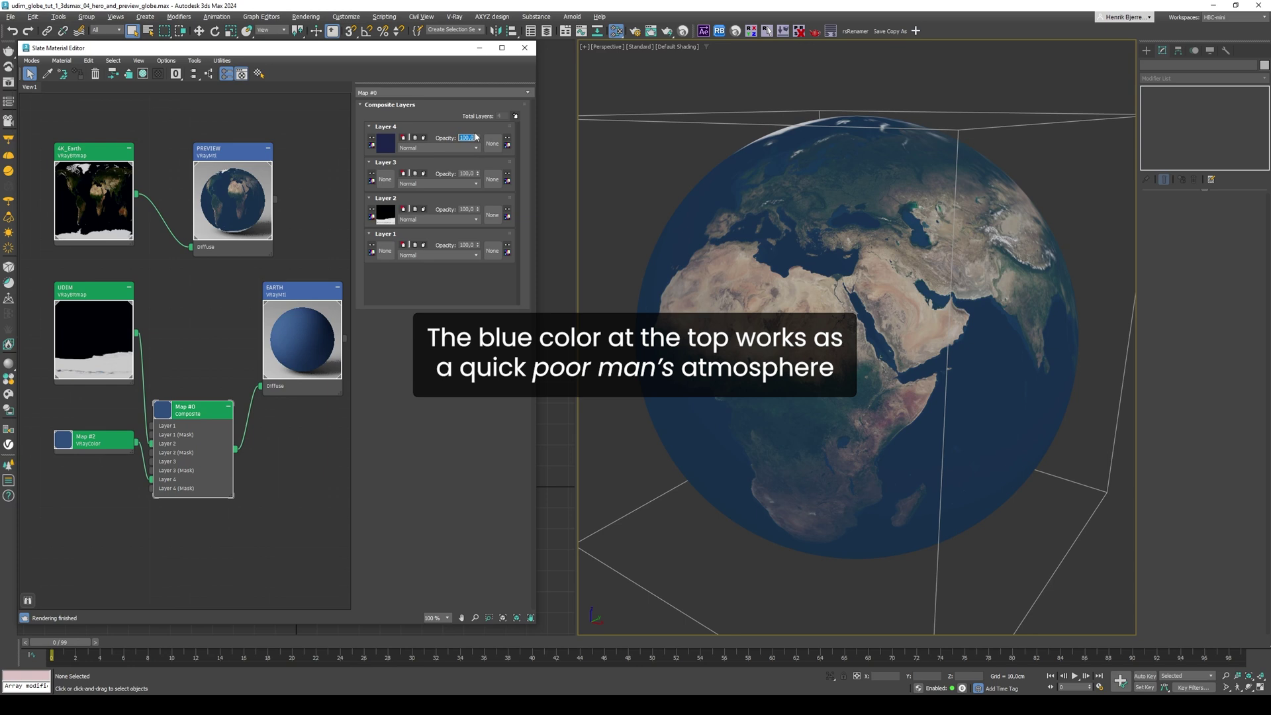
type("30")
key("Return")
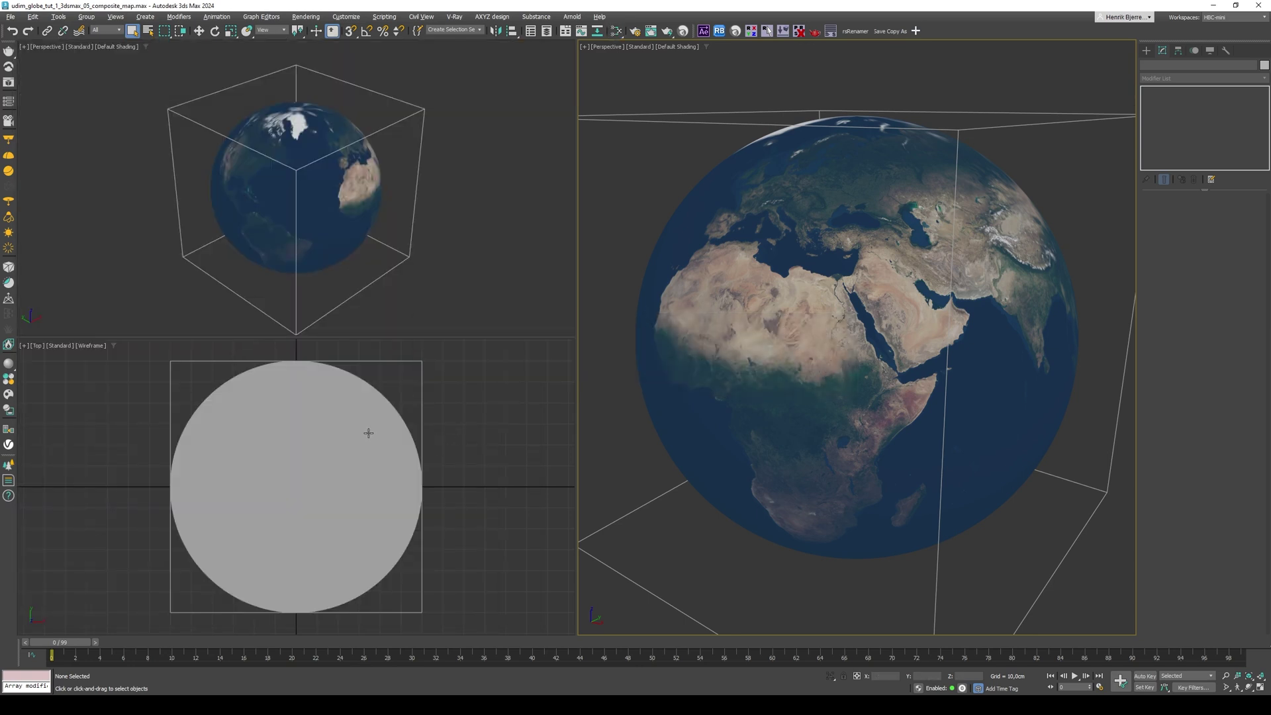
- Create a VRaySun in the Top view shining from below the globe toward its center, without a VRaySky environment map
scroll(369, 433, "down", 5)
left_click(8, 232)
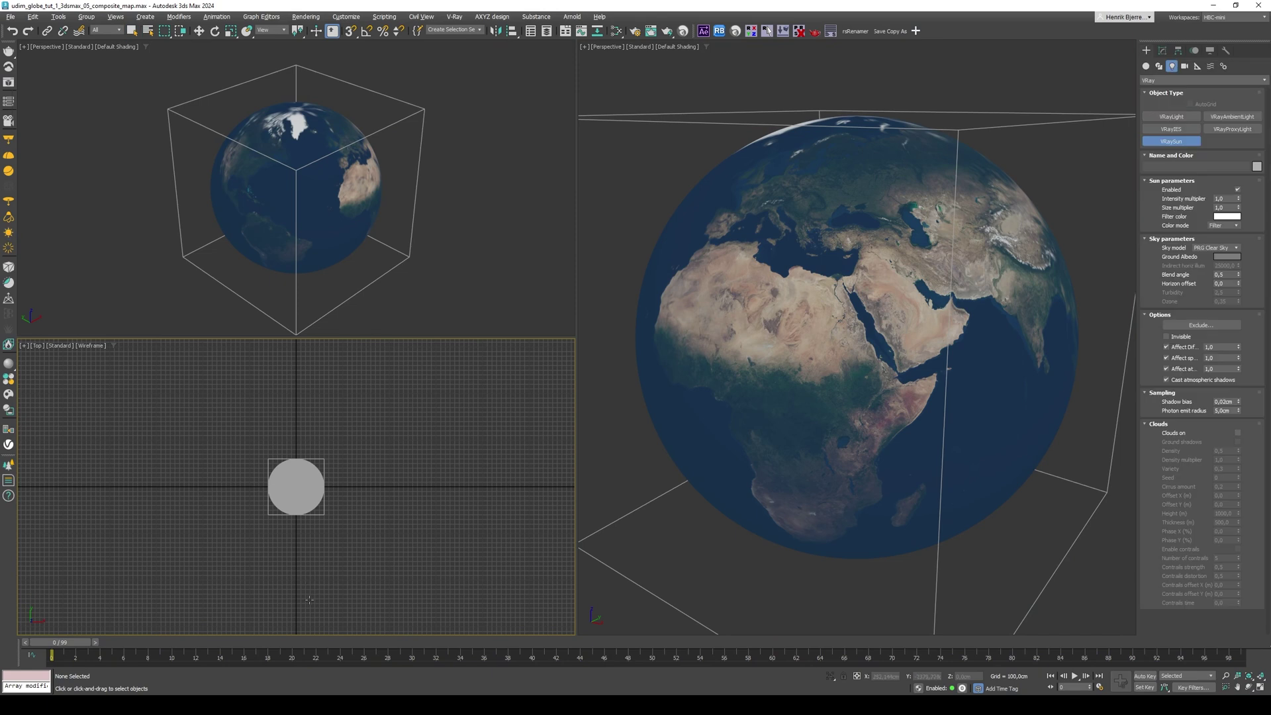
left_click_drag(295, 627, 299, 486)
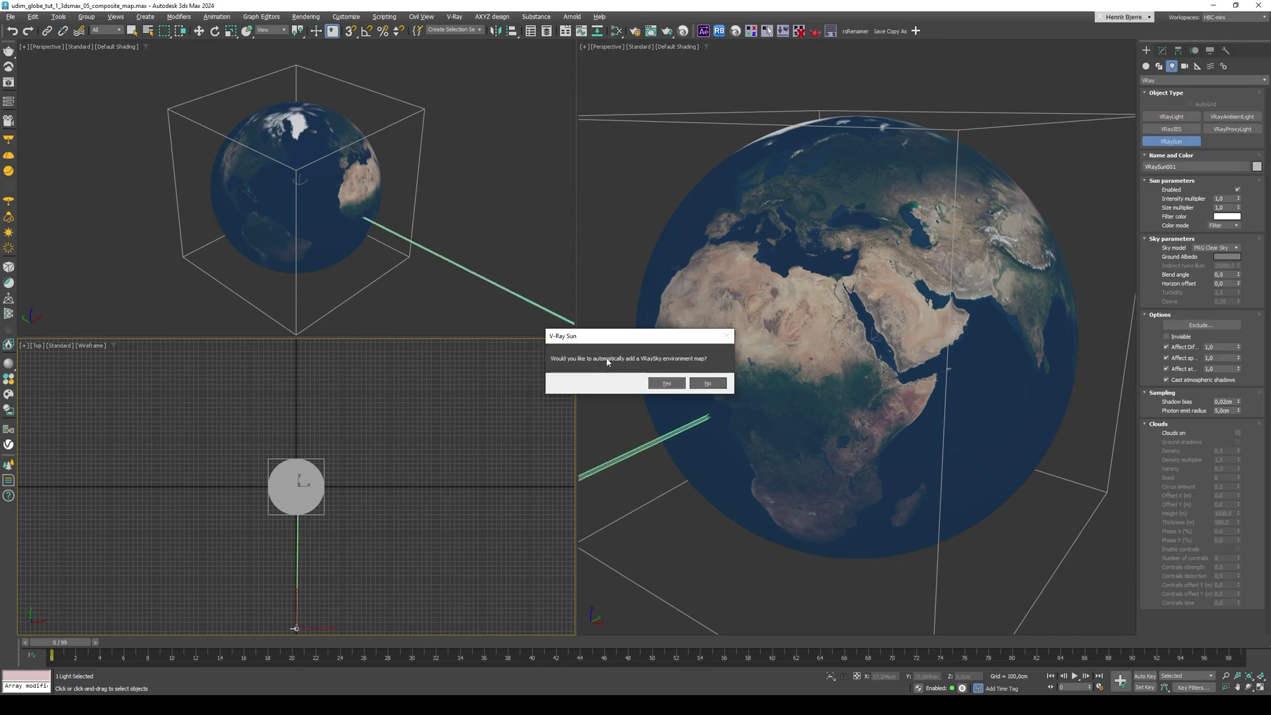
left_click(708, 383)
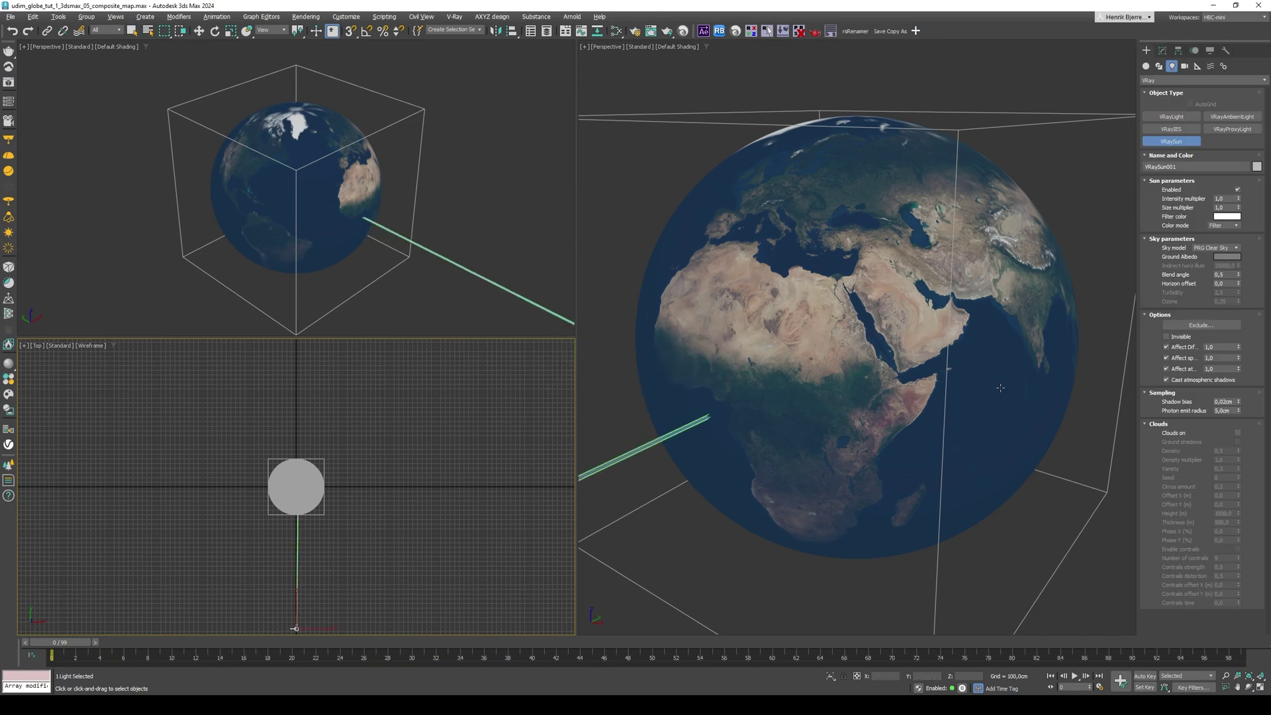
- Set the sun's intensity multiplier to 5 and its color mode to Direct, and make it invisible
left_click(1162, 50)
left_click(1222, 216)
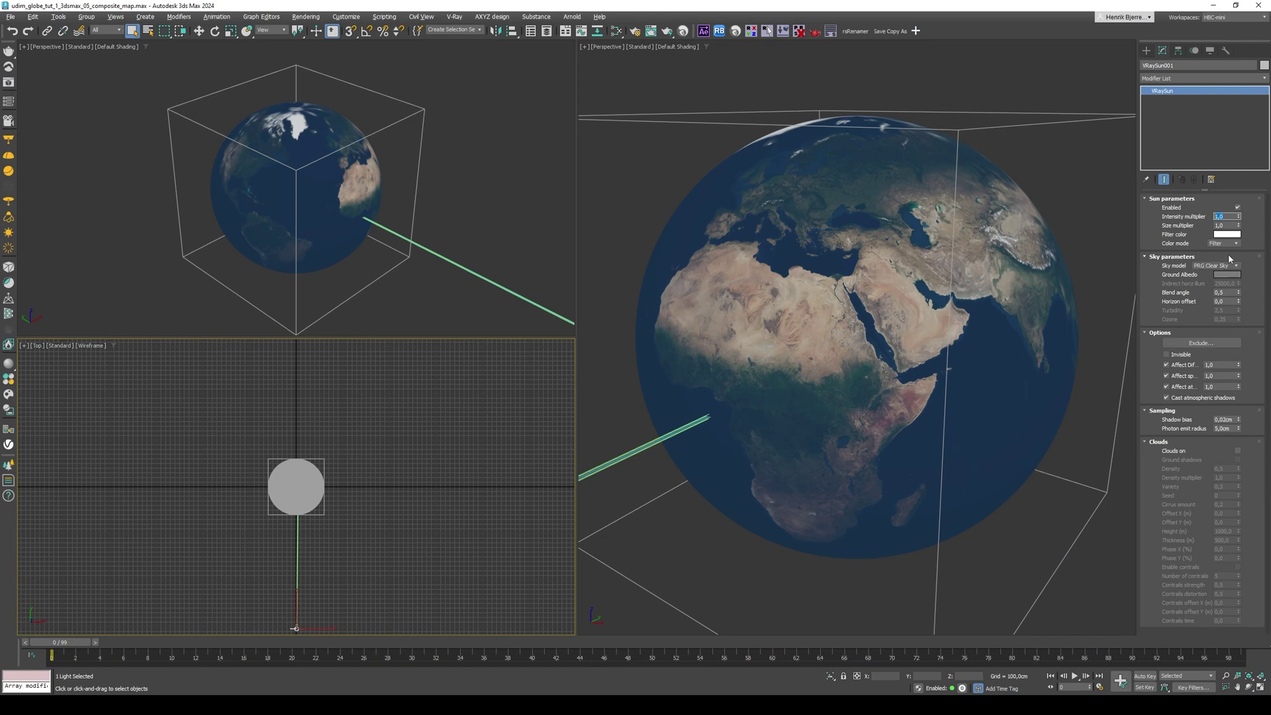
type("5")
key("Return")
left_click(1223, 244)
left_click(1223, 262)
- Place a V-Ray dome light beside the globe, set its multiplier to 0.2 and make it invisible
left_click(8, 156)
left_click(386, 440)
left_click(1162, 50)
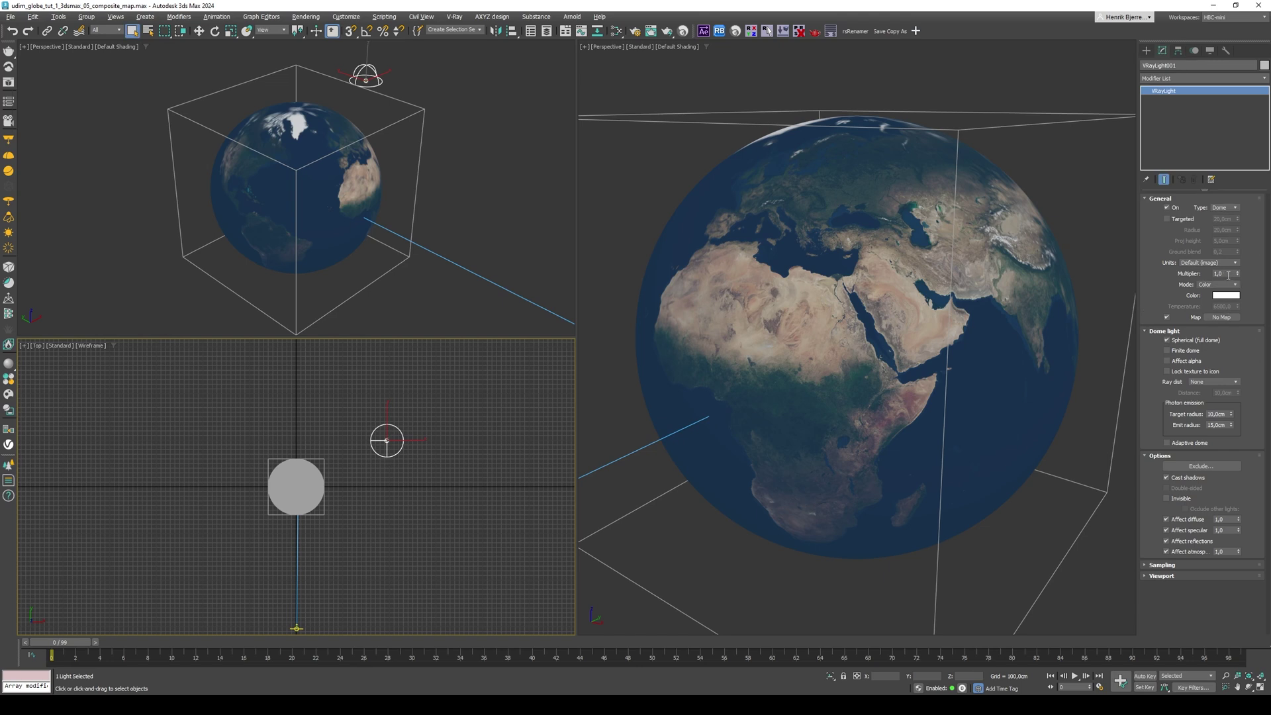
double_click(1227, 274)
left_click(1186, 498)
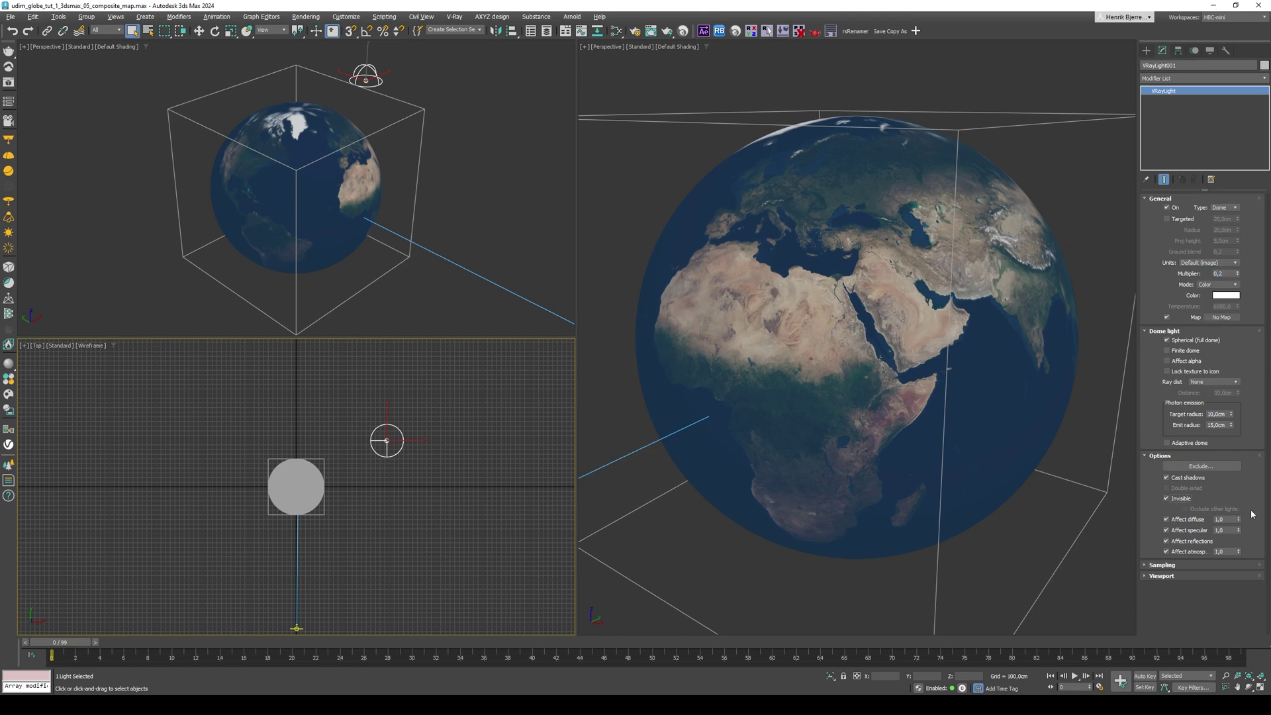
- Start an interactive V-Ray render of the smaller Perspective view in the V-Ray Frame Buffer
right_click(619, 390)
right_click(453, 195)
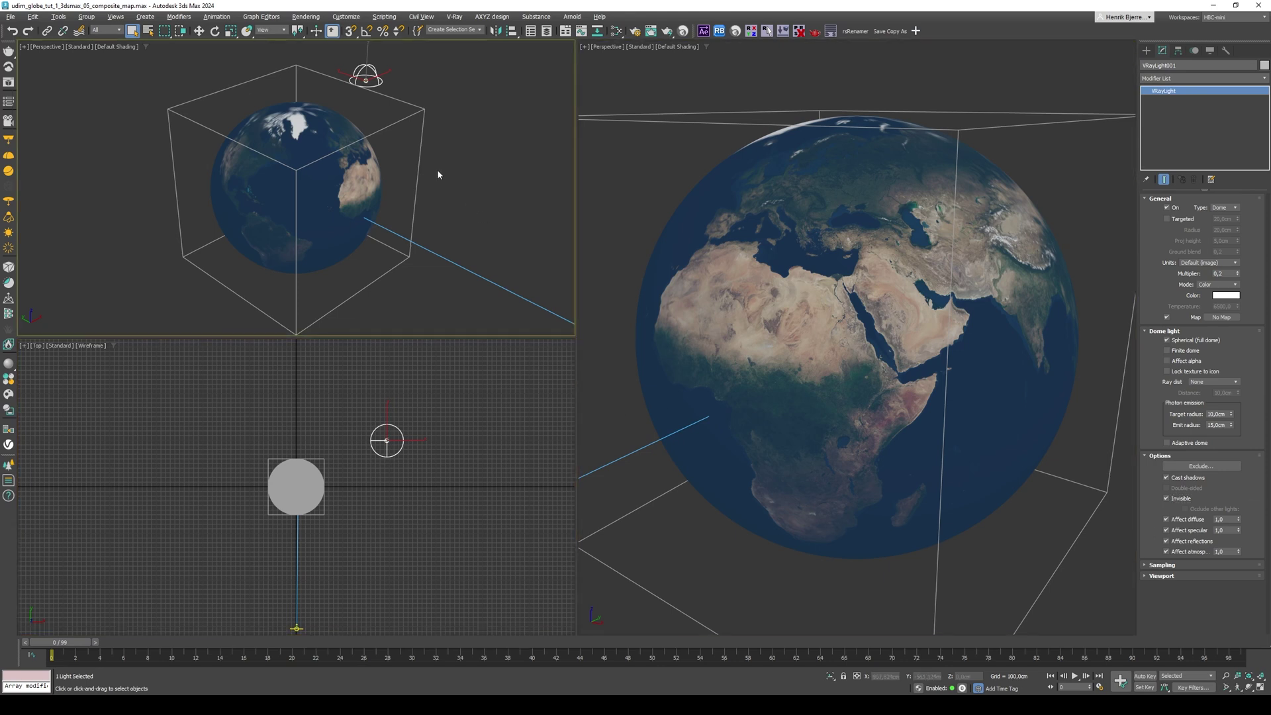
key("shift+q")
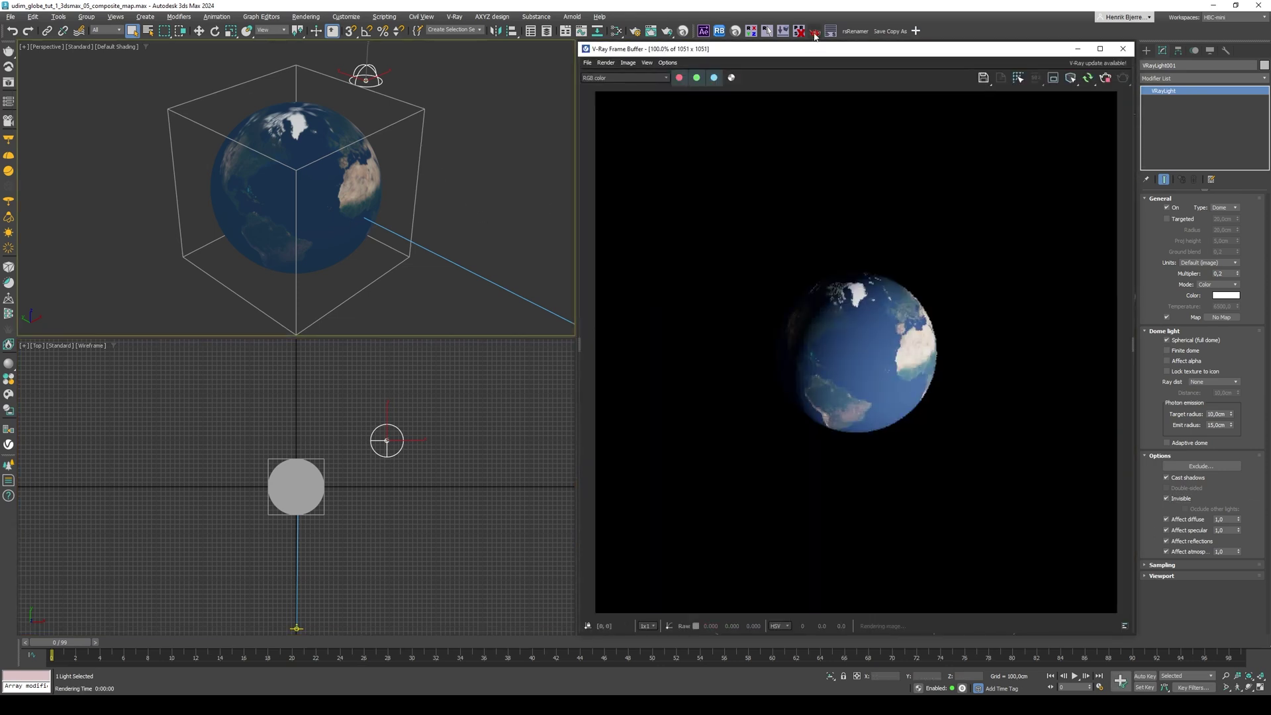
left_click(814, 32)
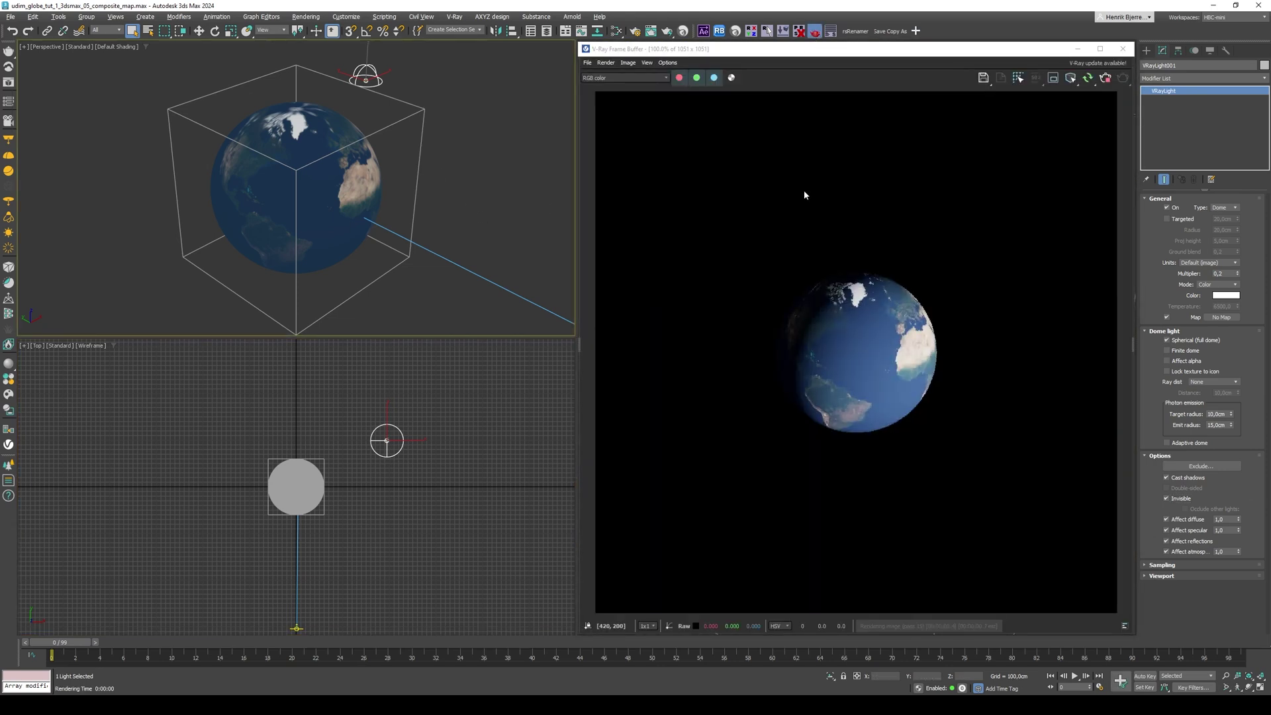
- Move the sun in the Top view so it lights the globe diagonally from the lower left
scroll(391, 232, "up", 3)
mouse_move(392, 252)
middle_mouse_down("alt")
mouse_move(398, 263)
mouse_move(383, 259)
middle_mouse_up("alt")
scroll(383, 260, "up", 1)
scroll(298, 582, "down", 2)
key("w")
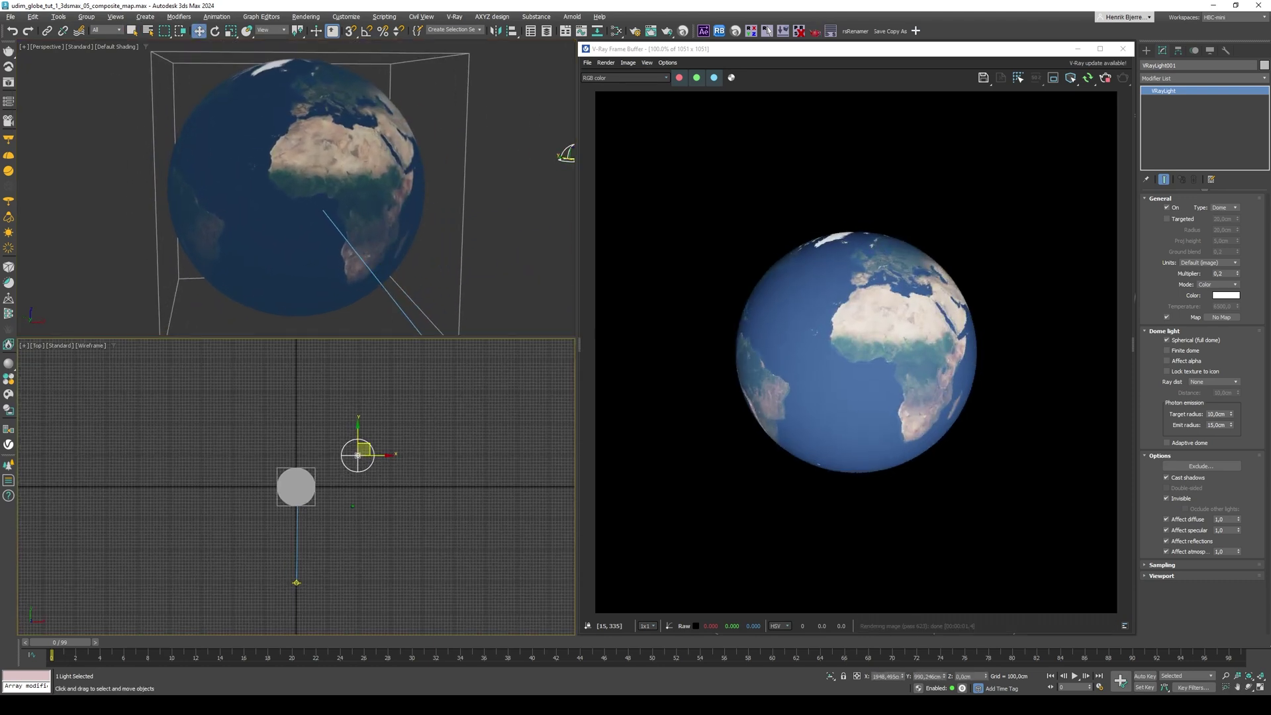
left_click_drag(297, 582, 210, 543)
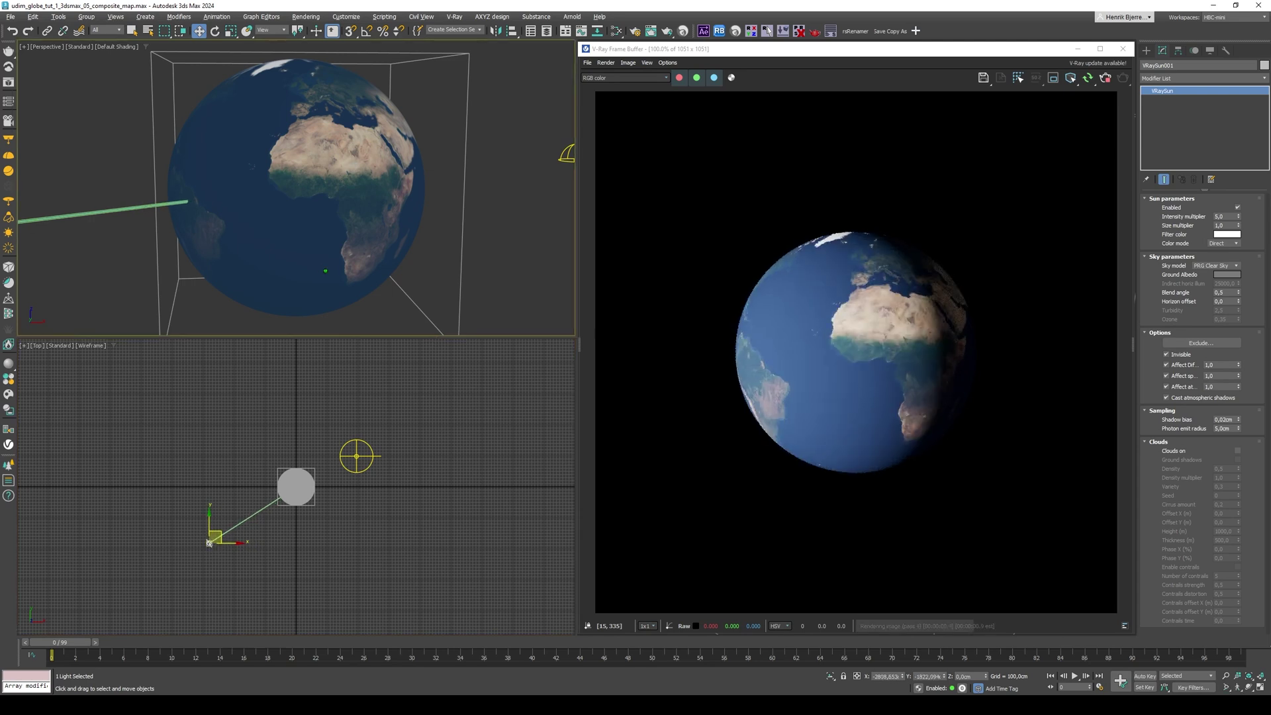
- Examine the UDIM texture detail over West Africa up close in the interactive render
scroll(405, 251, "up", 5)
scroll(405, 251, "up", 8)
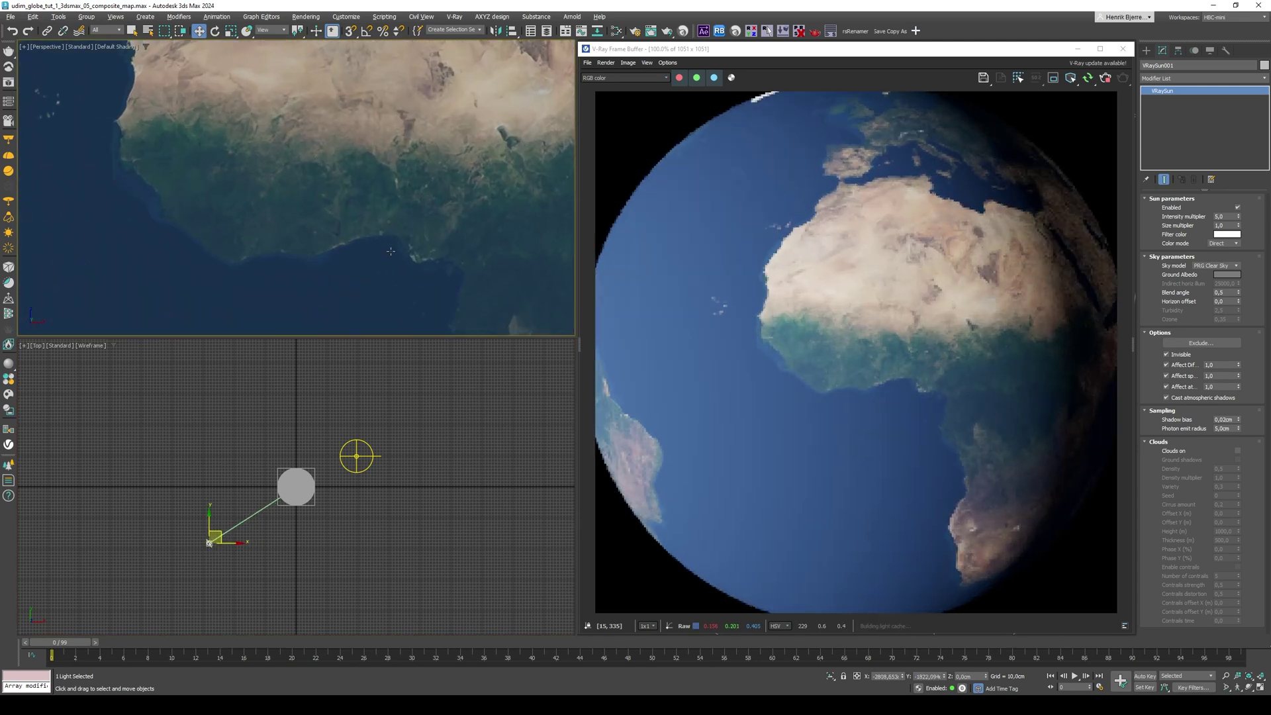
scroll(399, 250, "up", 8)
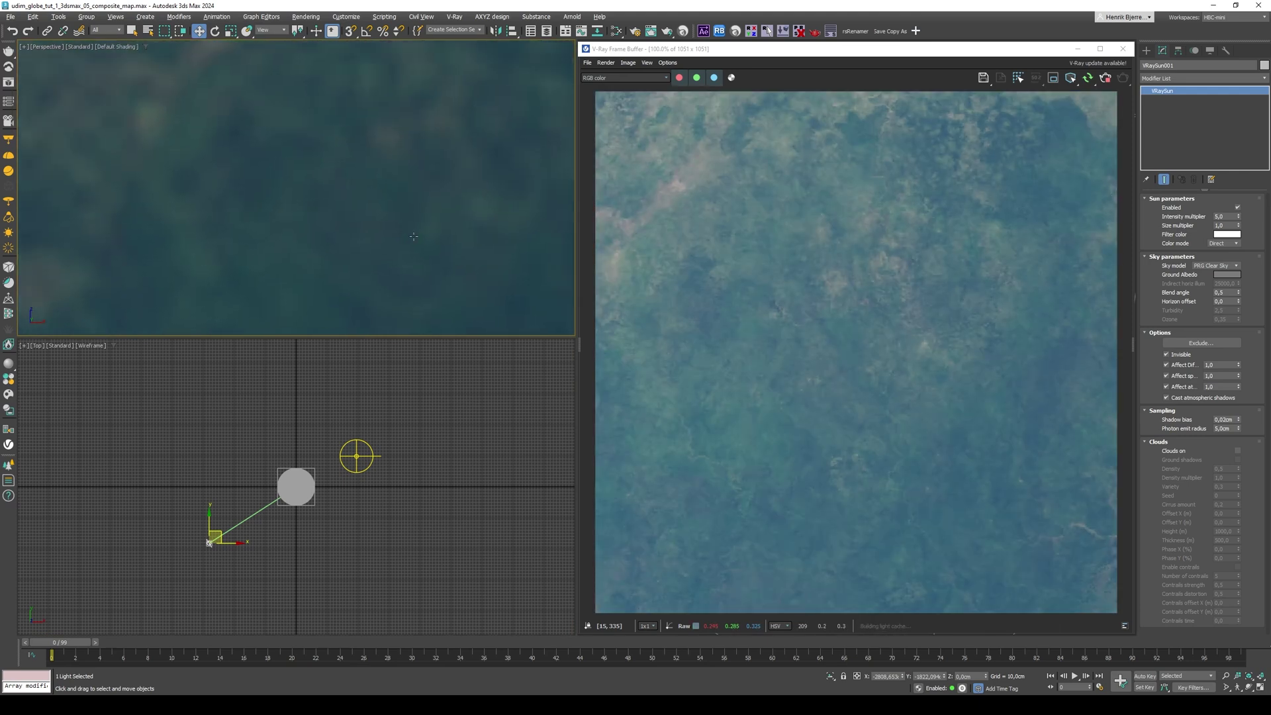
middle_click_drag(394, 221, 445, 331)
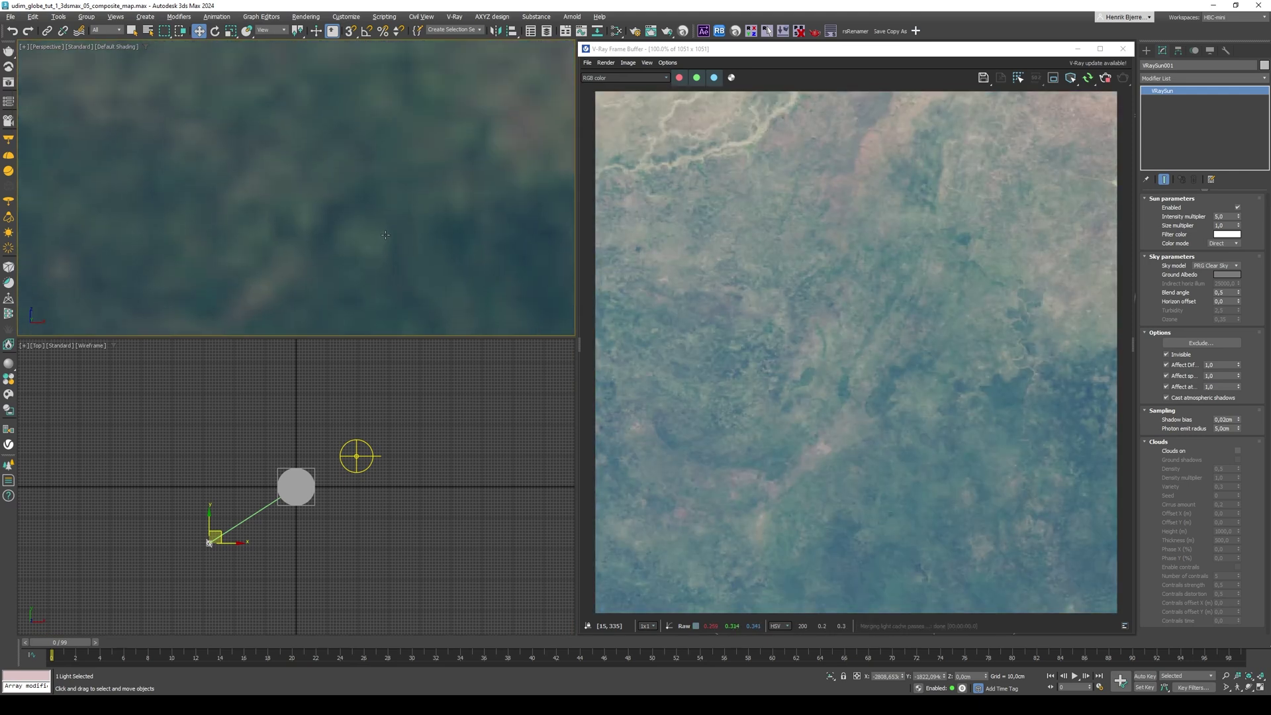
middle_click_drag(313, 194, 388, 245)
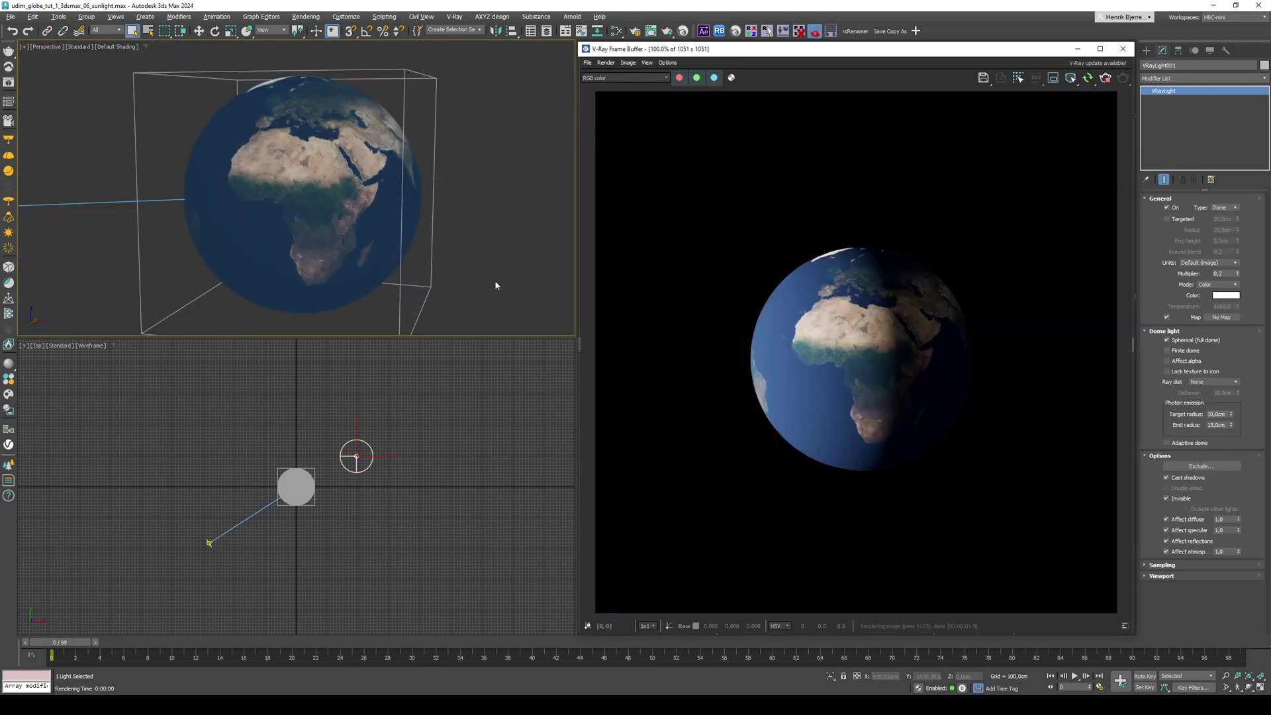
- Move the sun directly above the globe in the Top view and inspect the Pacific side in the render
left_click(481, 284)
left_click(467, 482)
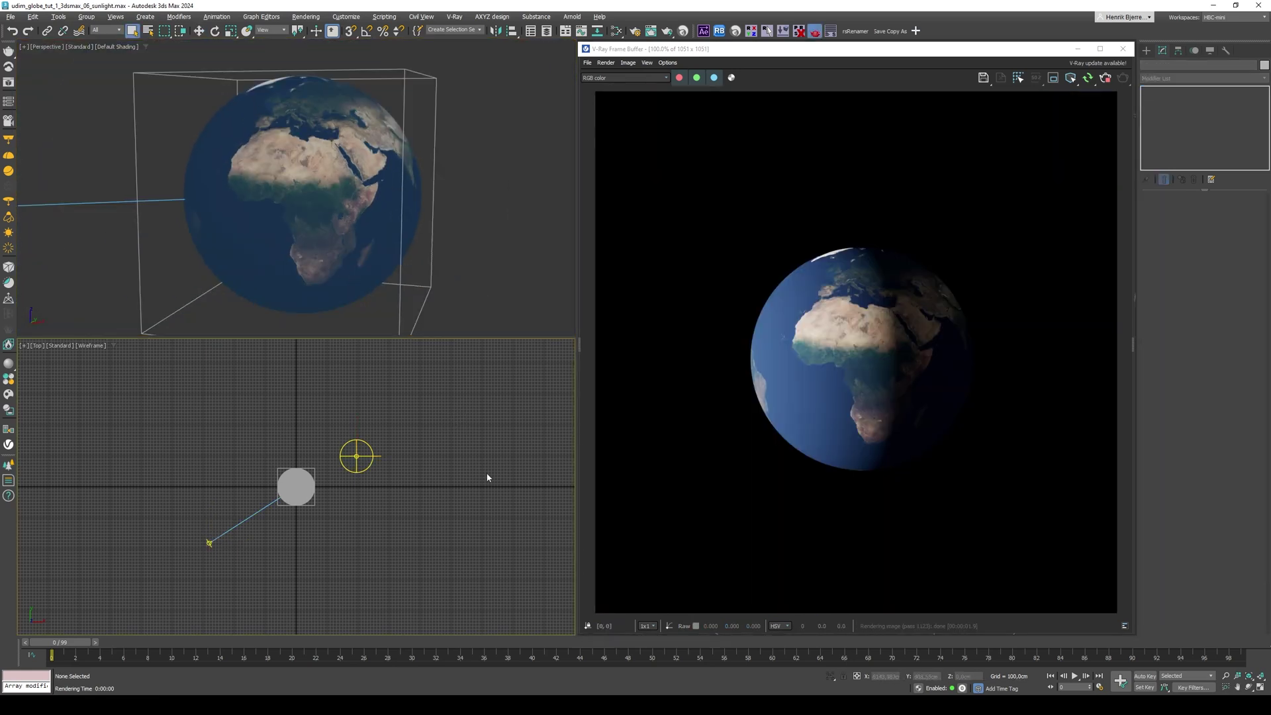
left_click(198, 31)
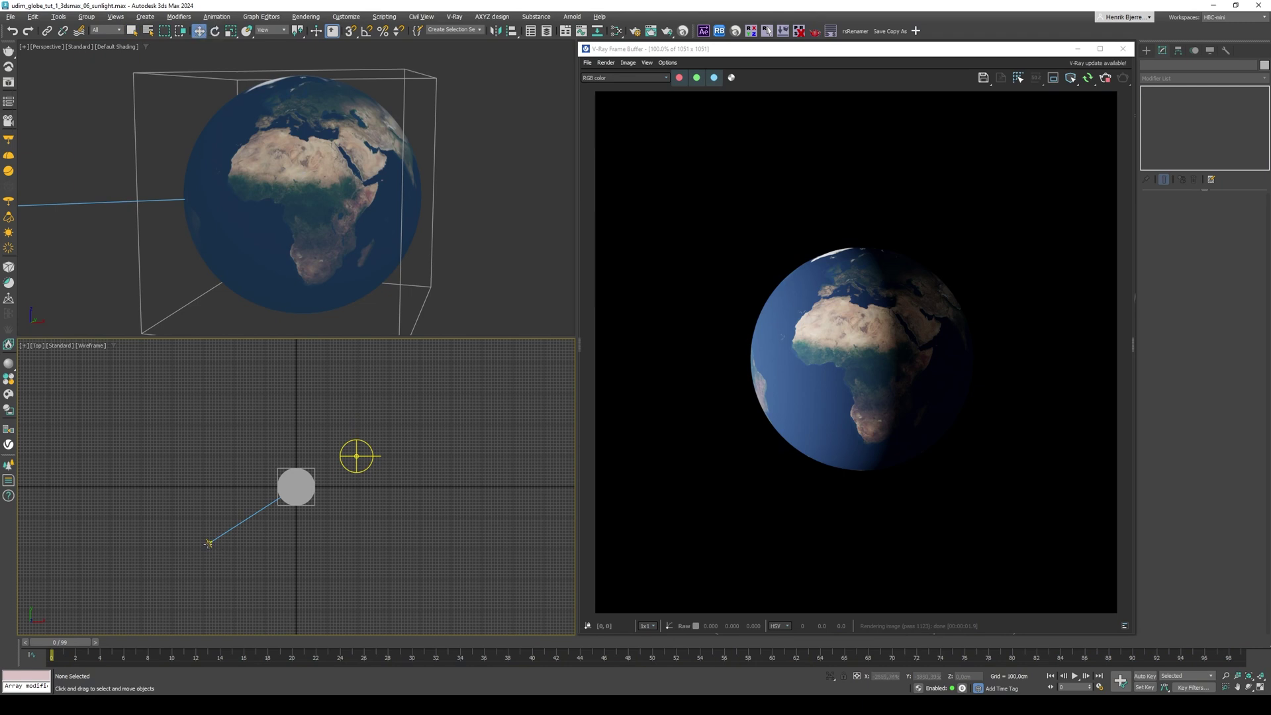
left_click_drag(209, 543, 296, 391)
middle_click_drag(430, 205, 351, 250, "alt")
scroll(350, 259, "up", 10)
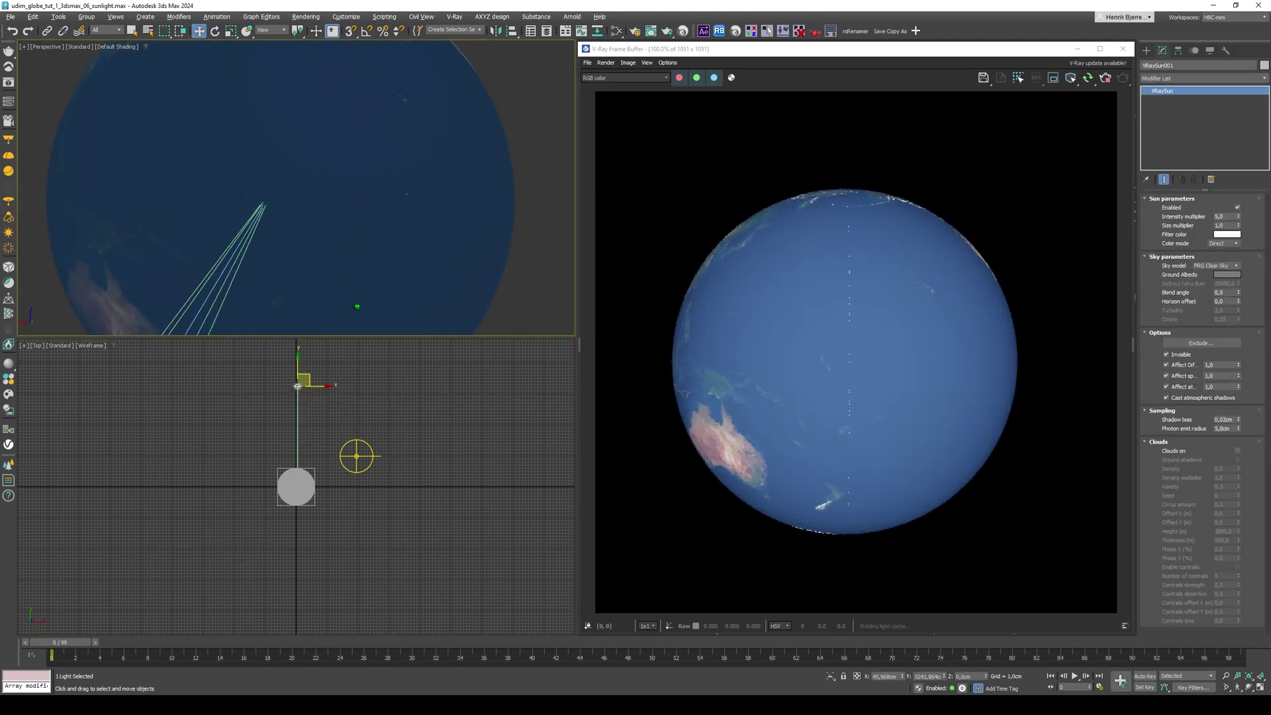
scroll(350, 267, "up", 2)
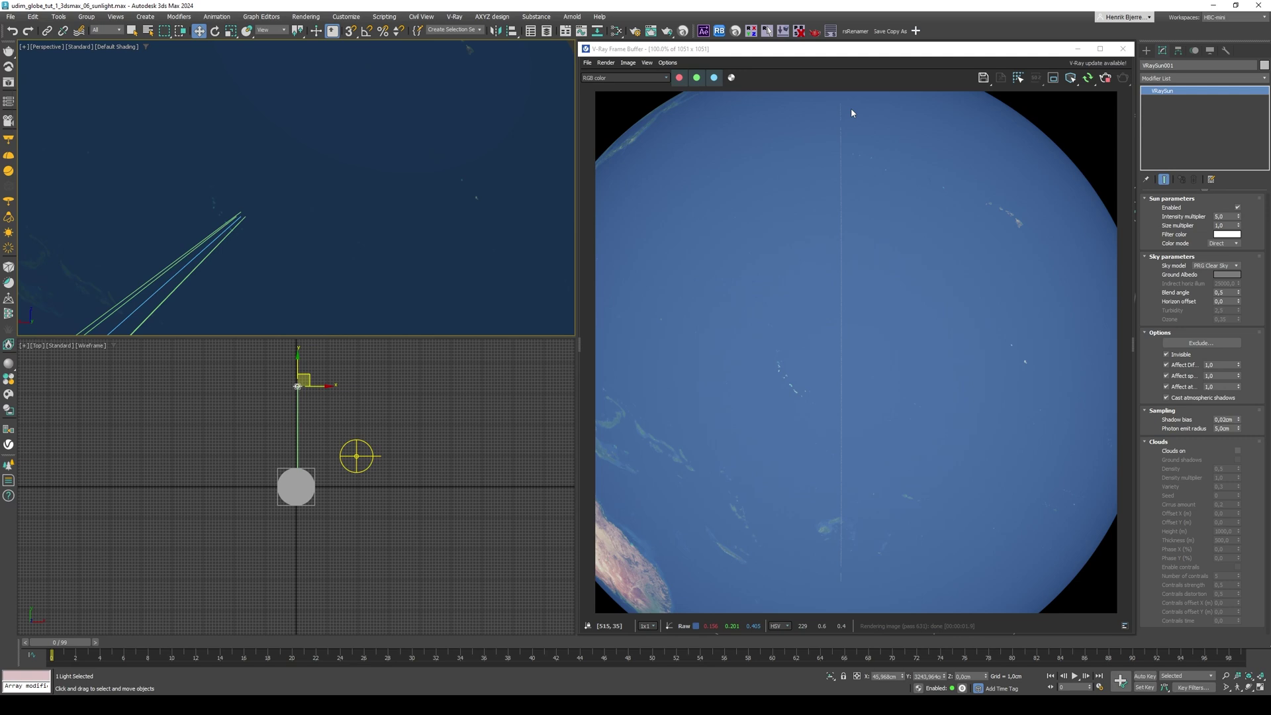
- Wire the 4K_Earth bitmap into Layer 1 of the Composite map, beneath the UDIM layer
key("m")
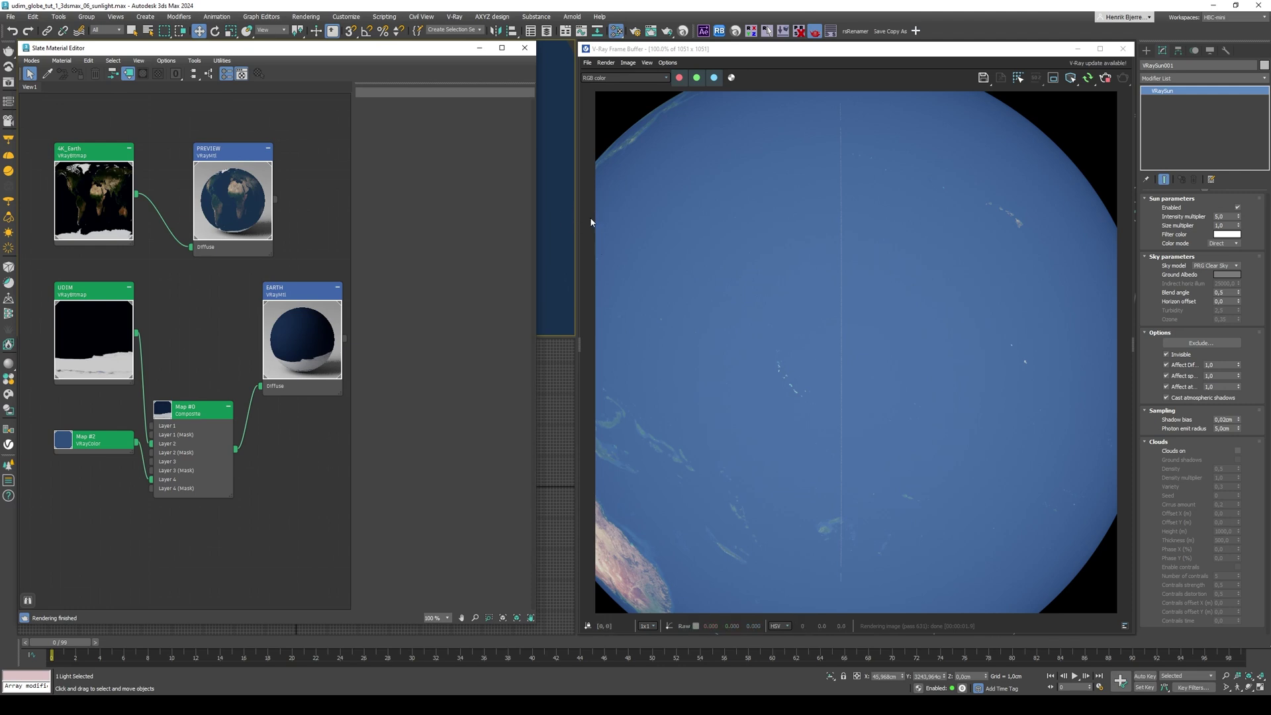
double_click(93, 155)
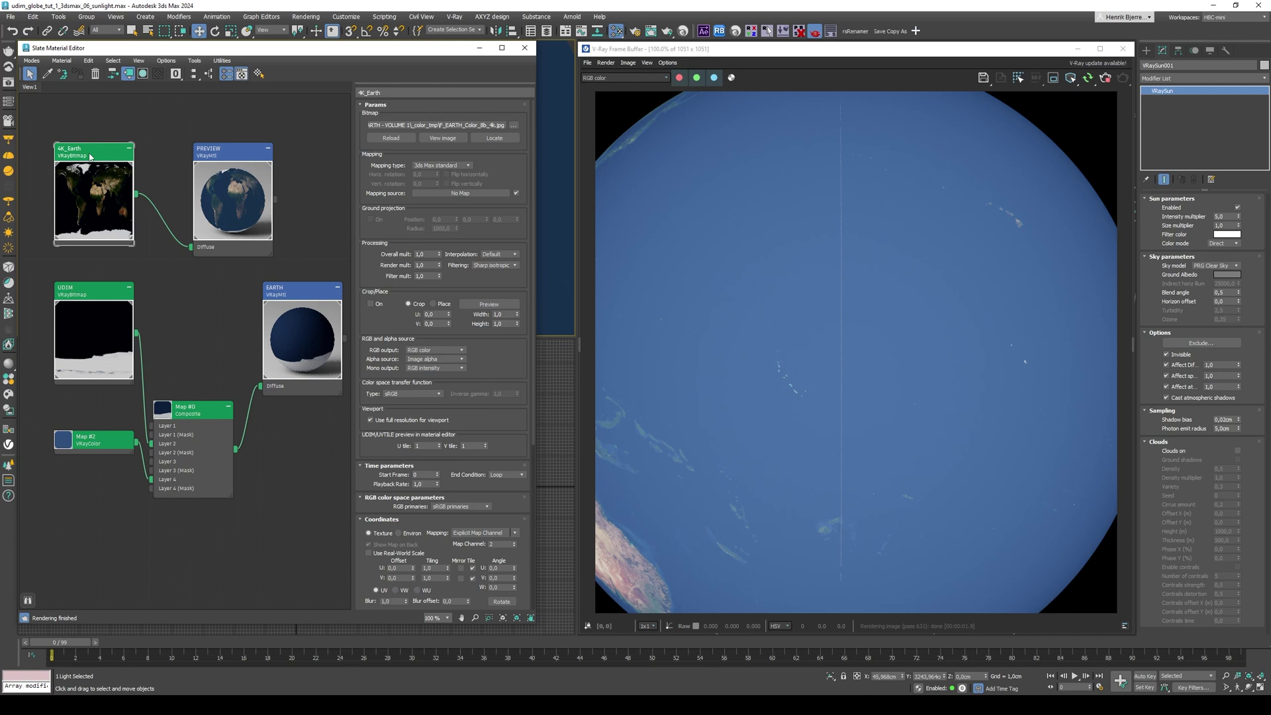
left_click_drag(482, 420, 490, 317)
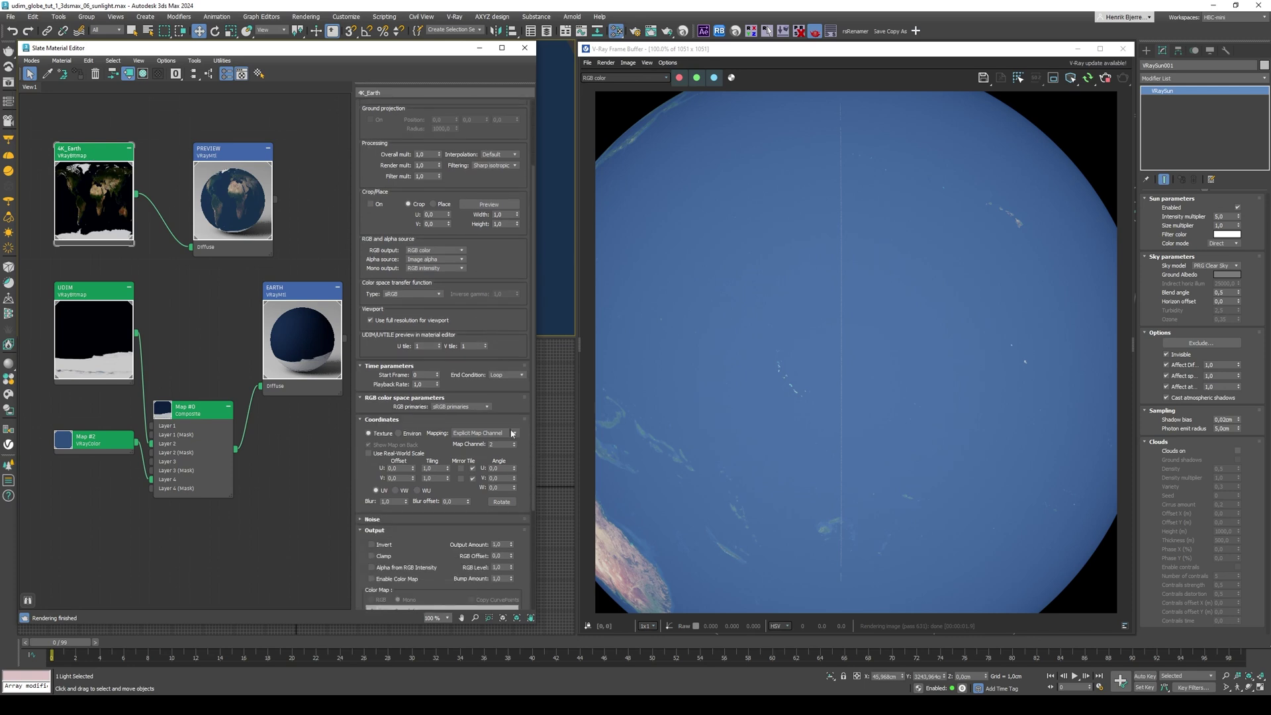
double_click(195, 417)
left_click_drag(202, 405, 213, 415)
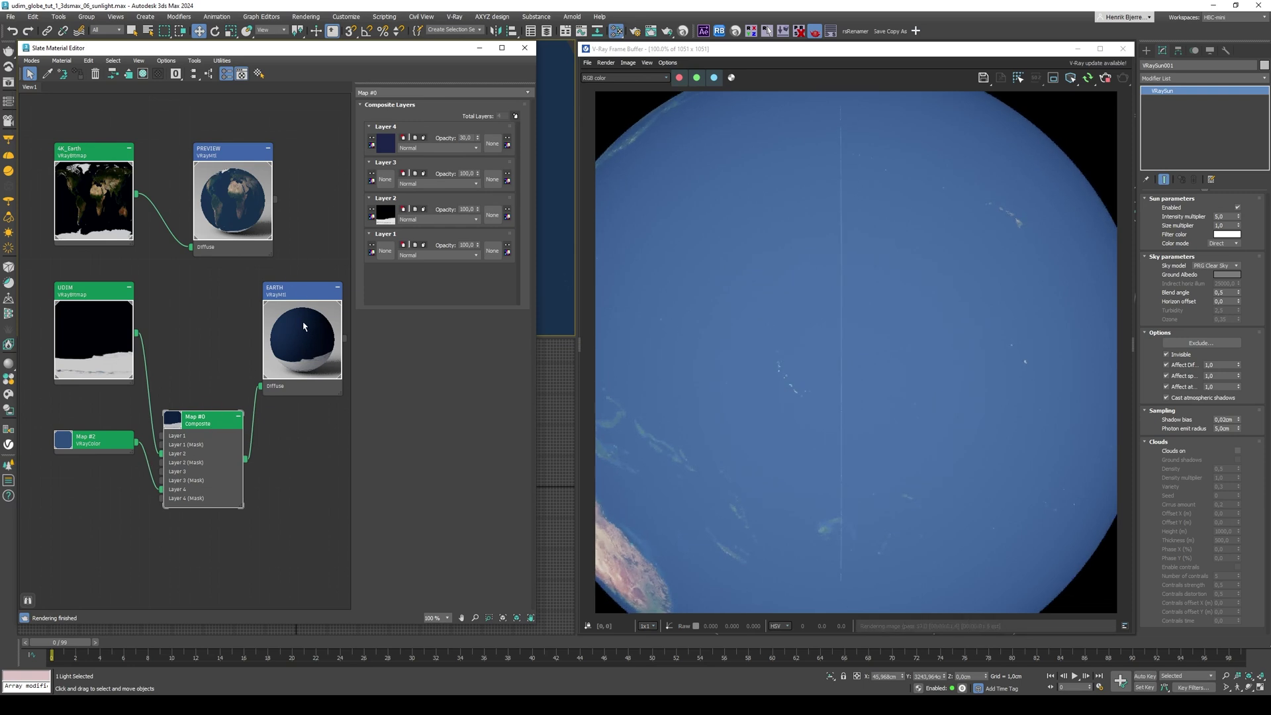
left_click_drag(136, 200, 184, 438)
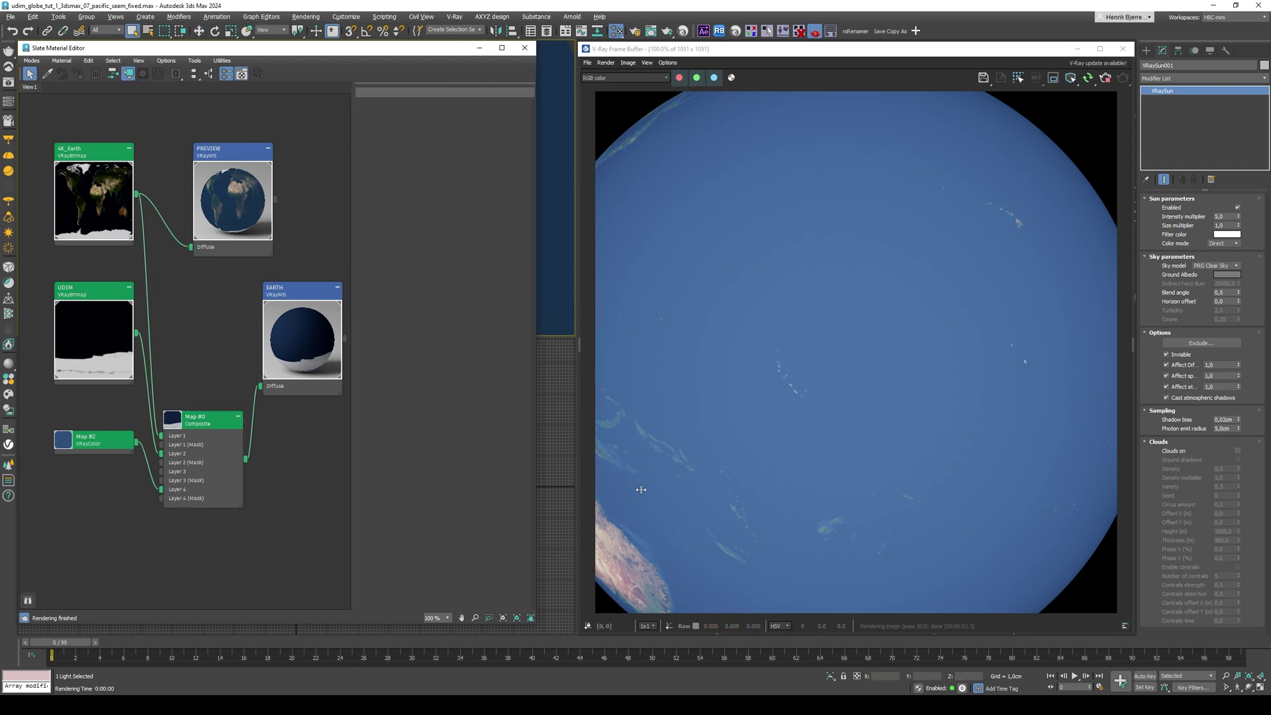
- Create a VRayBitmap map that loads UDIM_Globe_Guide_UV2_8k.tif from the FIGMENT UDIM Globe folder
right_click(116, 483)
mouse_move(152, 499)
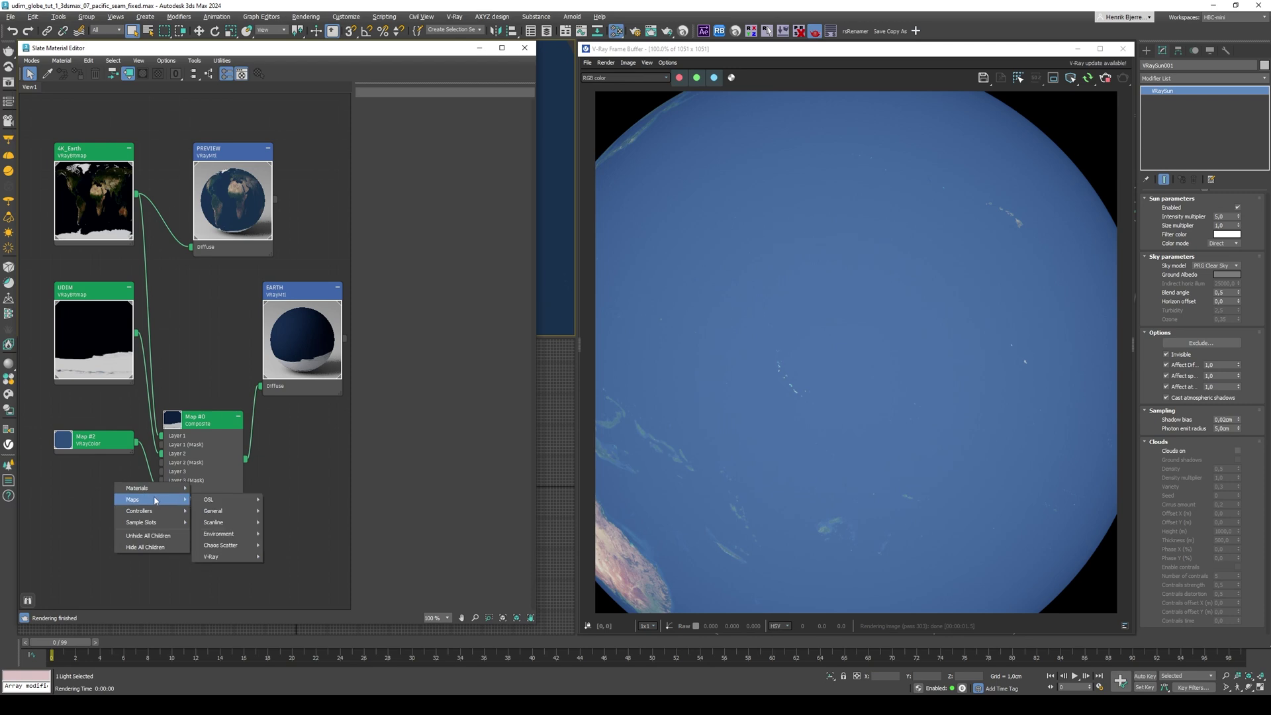
mouse_move(225, 556)
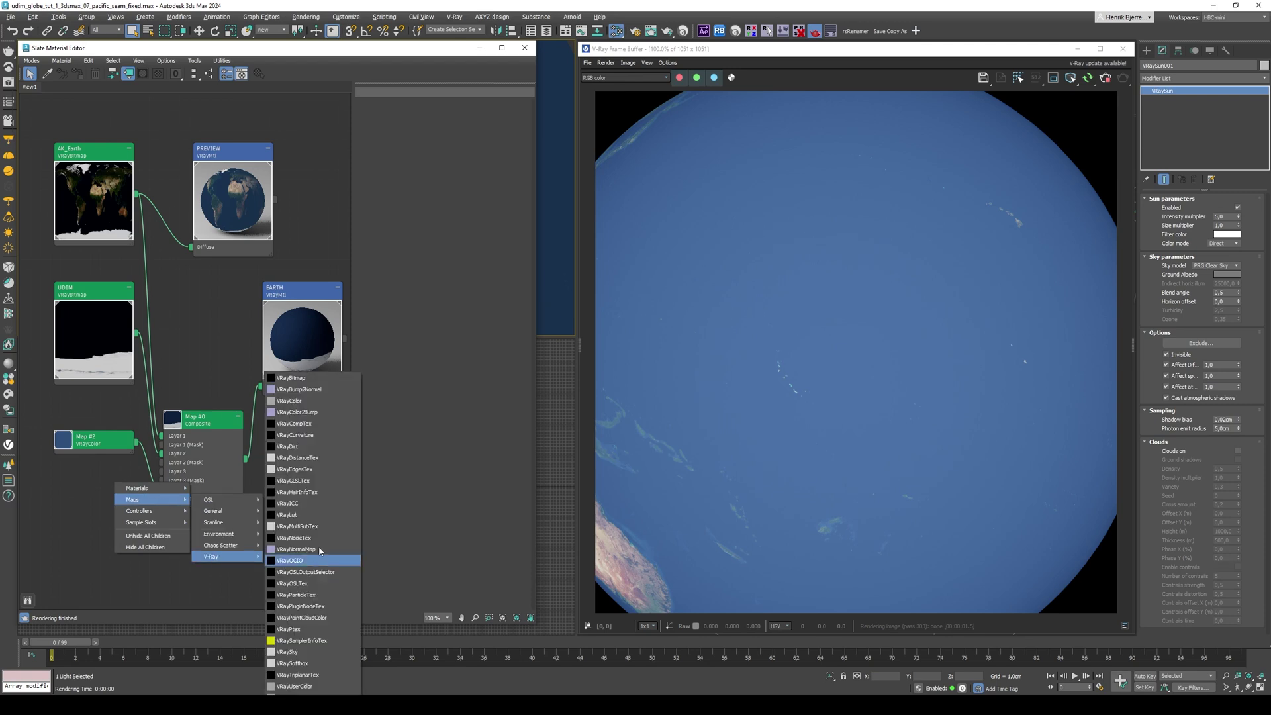
left_click(312, 378)
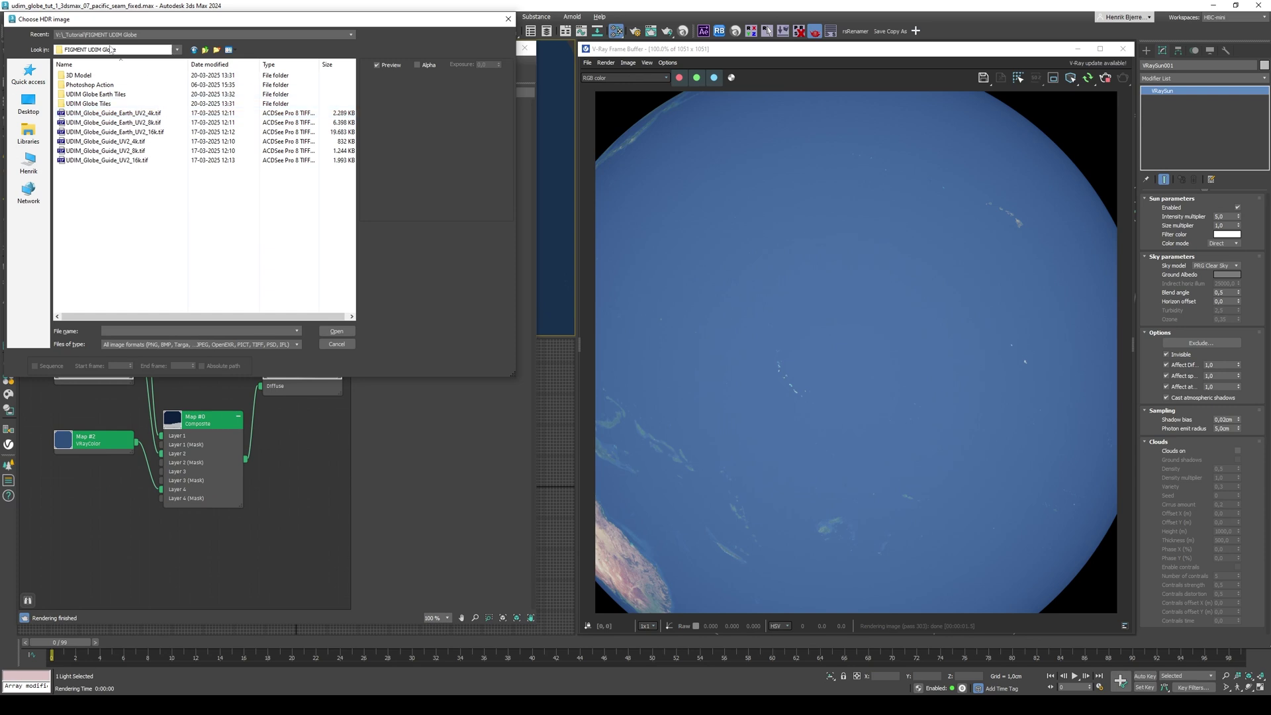
left_click(191, 123)
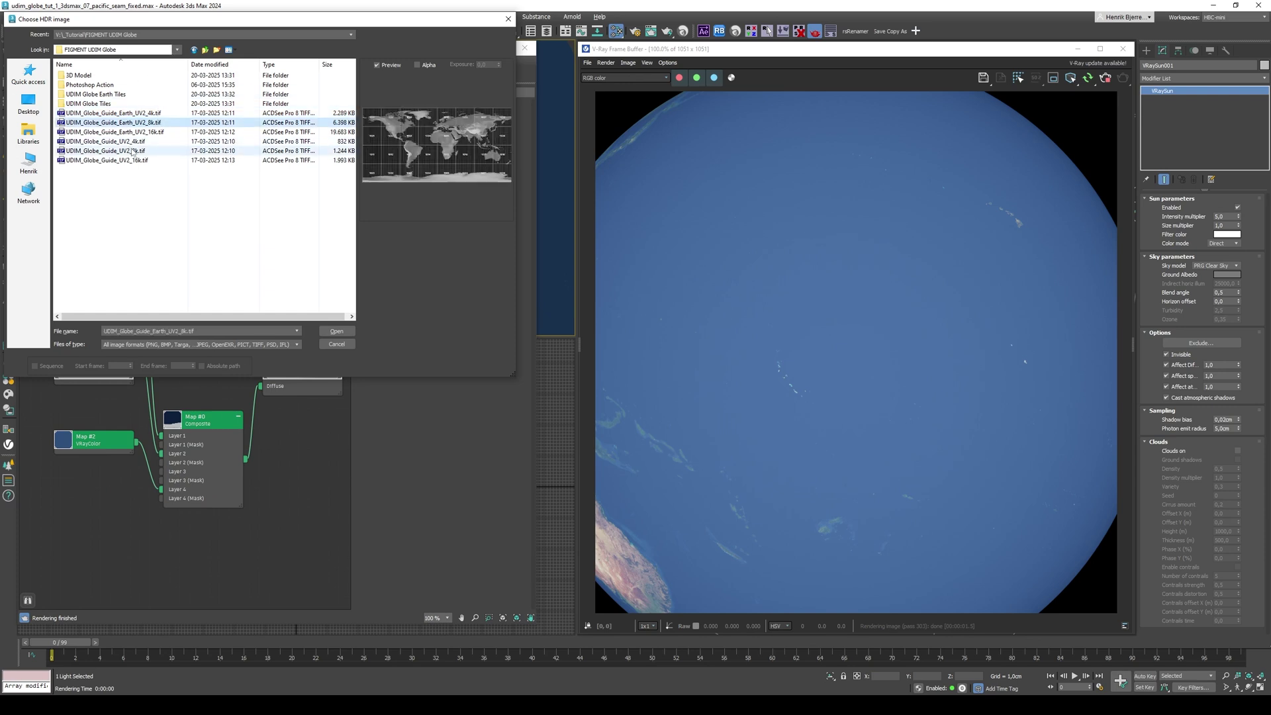
left_click(204, 152)
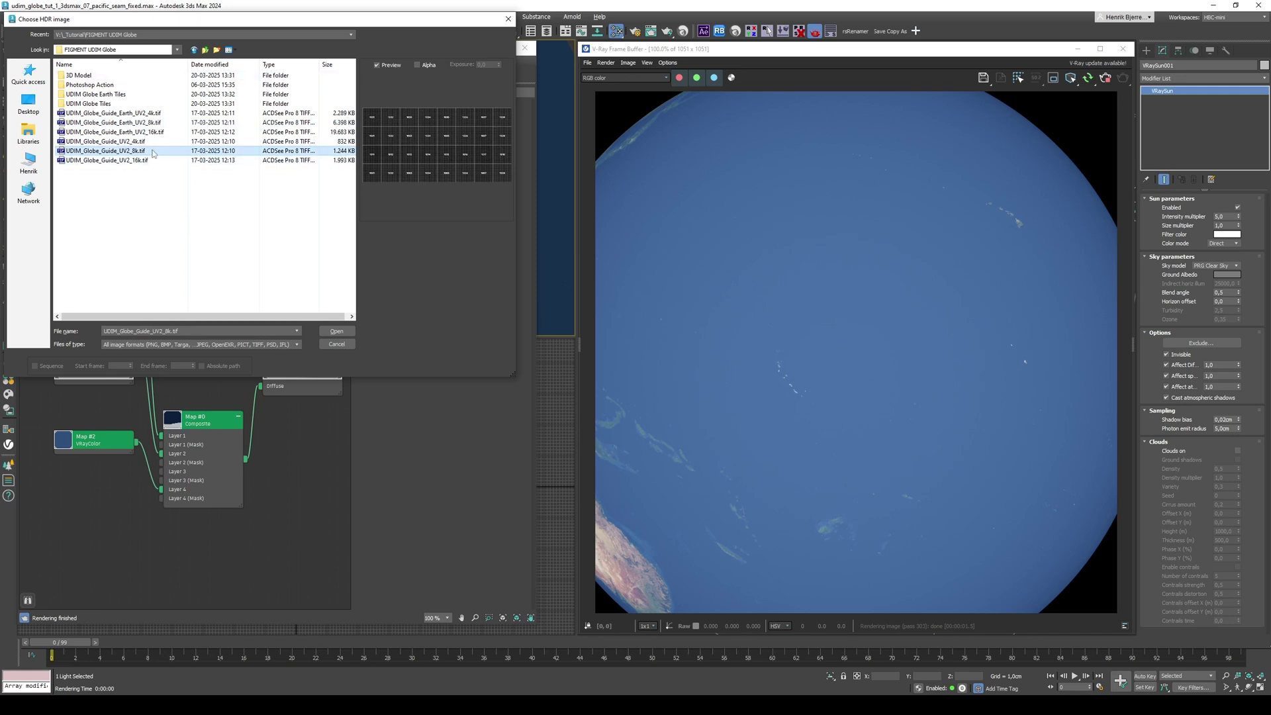
left_click(336, 331)
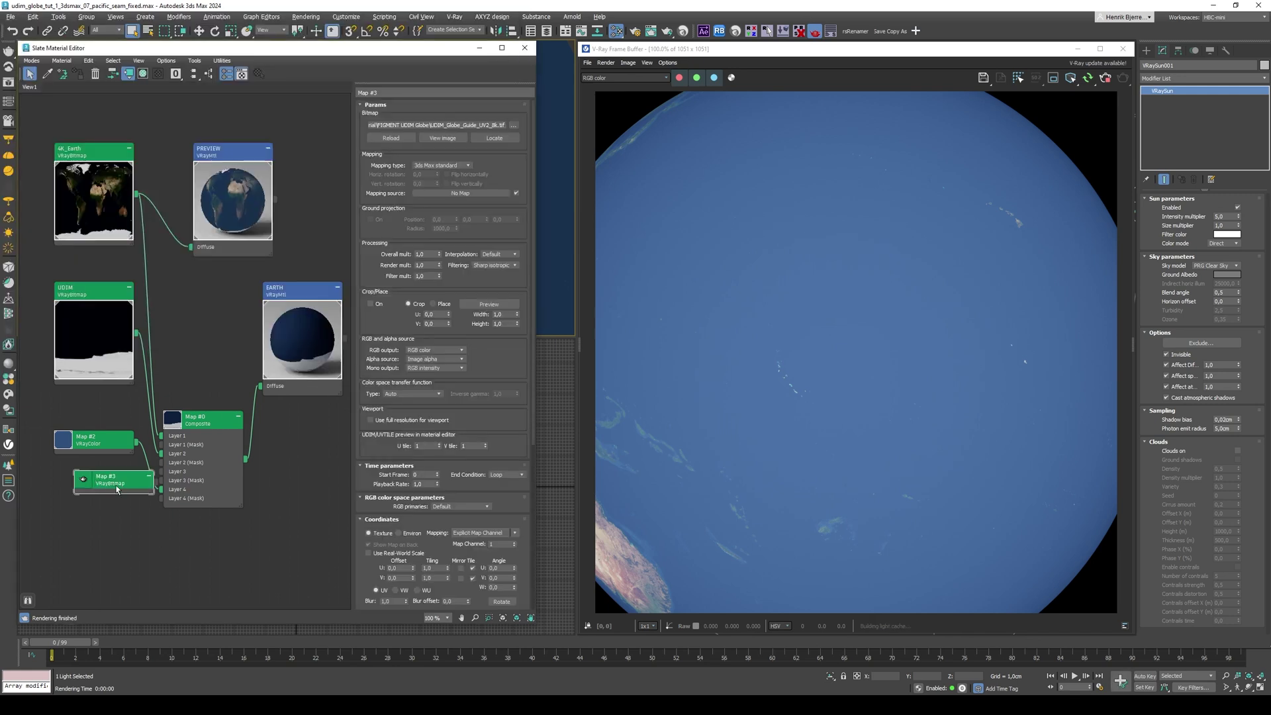
- Set the UDIM guide bitmap's map channel to 2 and wire it into Layer 3 of the Composite map
left_click_drag(93, 502, 92, 499)
double_click(497, 544)
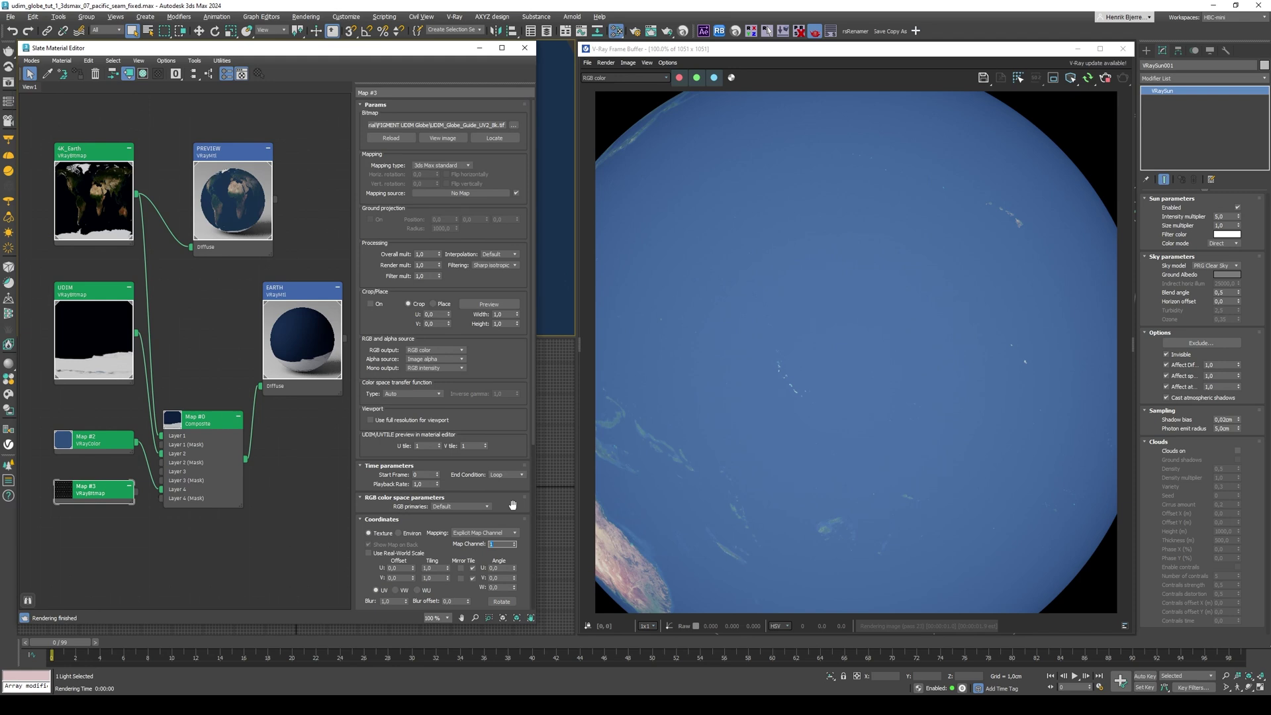
type("2")
double_click(65, 496)
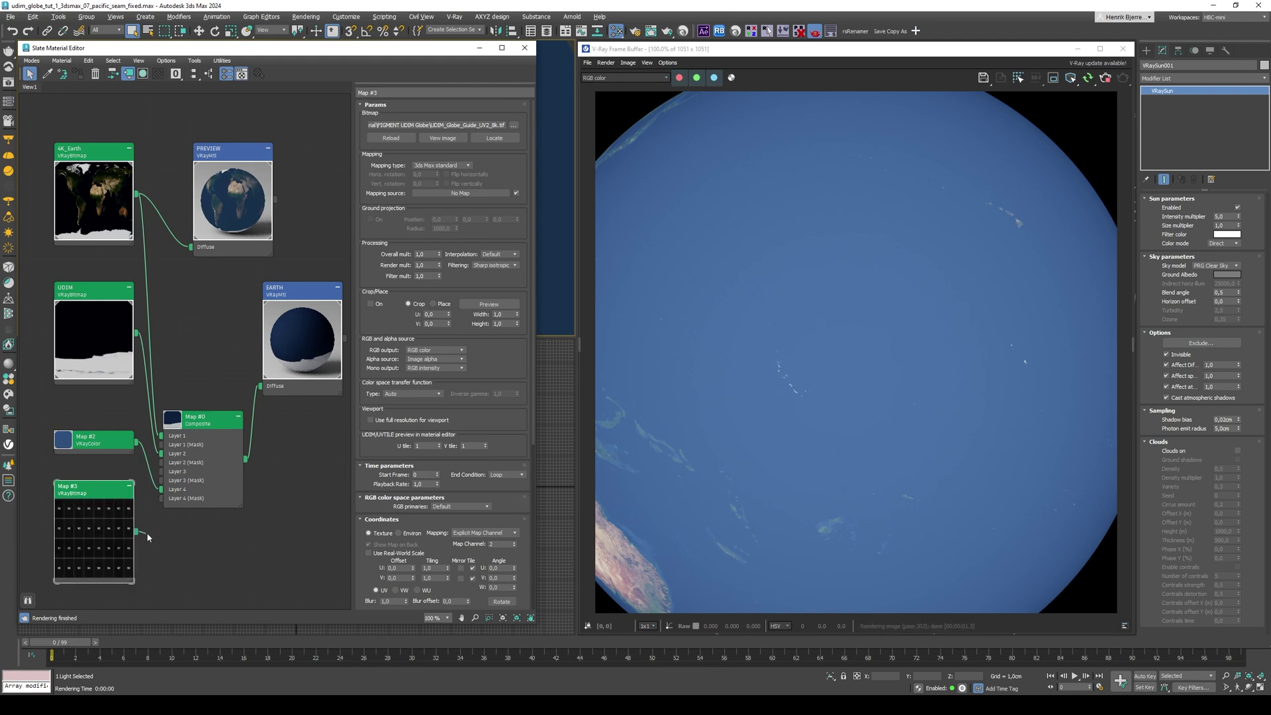
left_click_drag(148, 537, 177, 471)
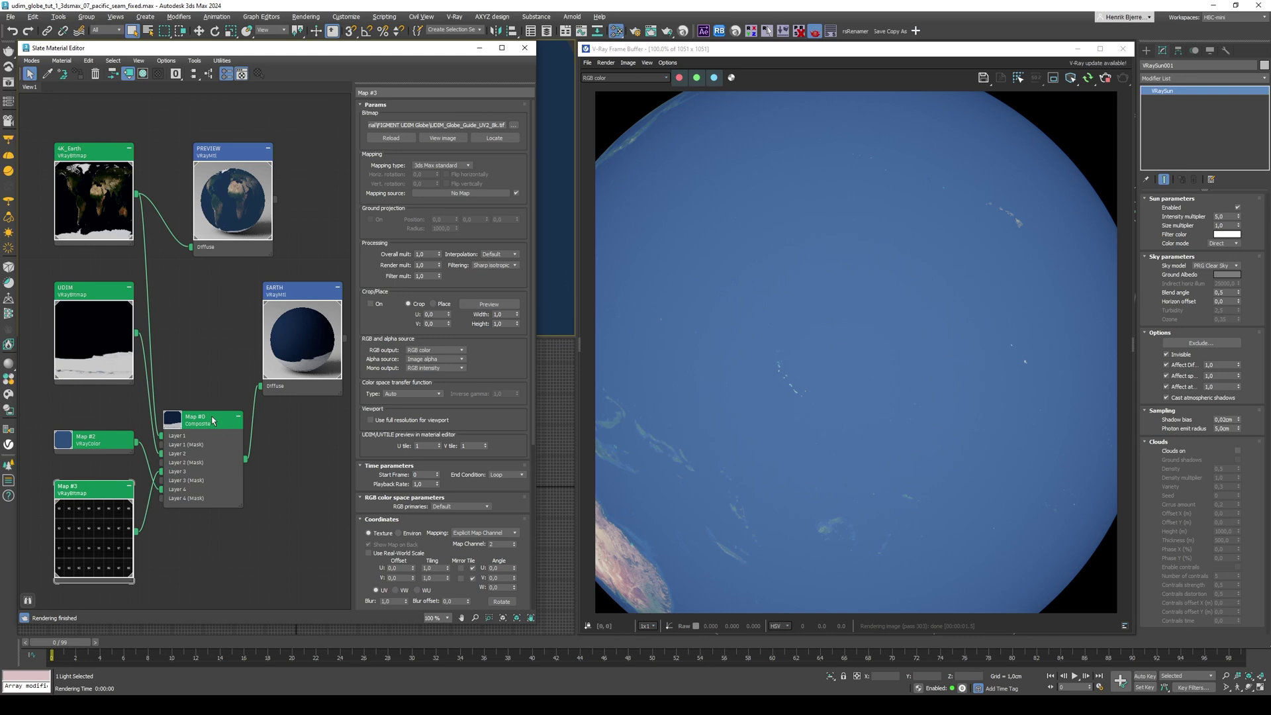
- Set the blending mode of the Composite map's Layer 3 to Addition
double_click(219, 421)
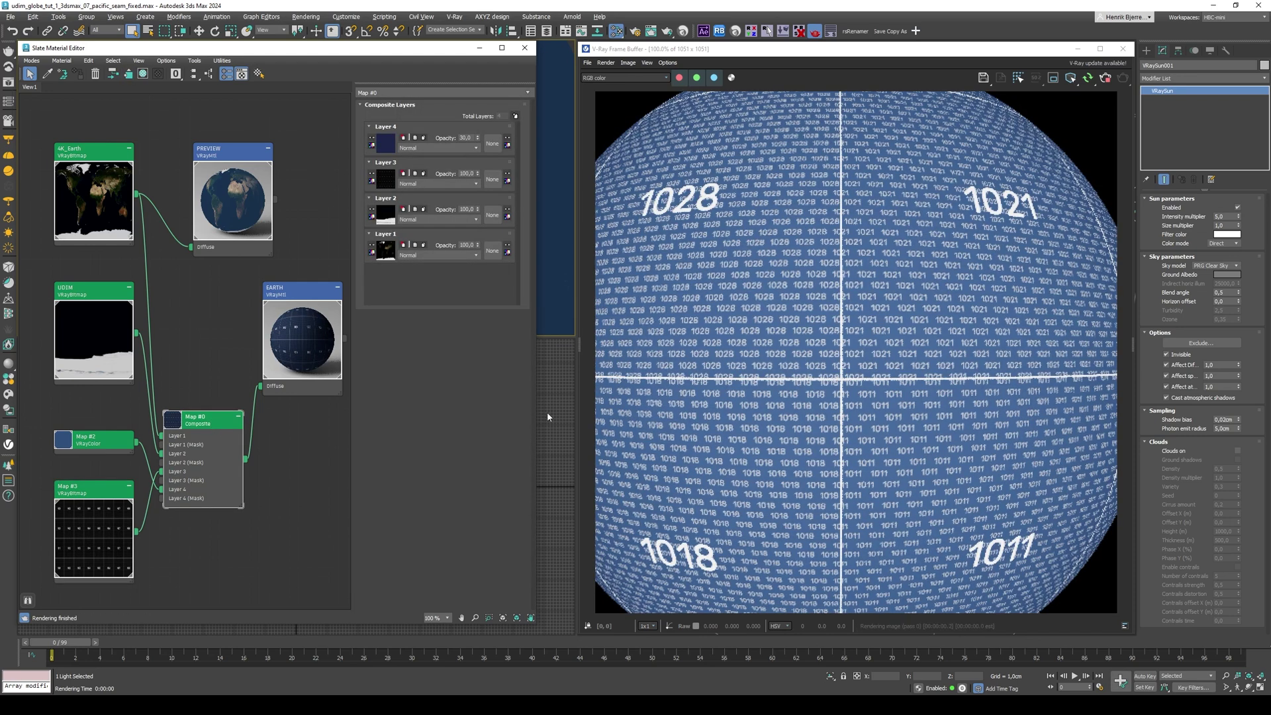
left_click(434, 184)
left_click(438, 206)
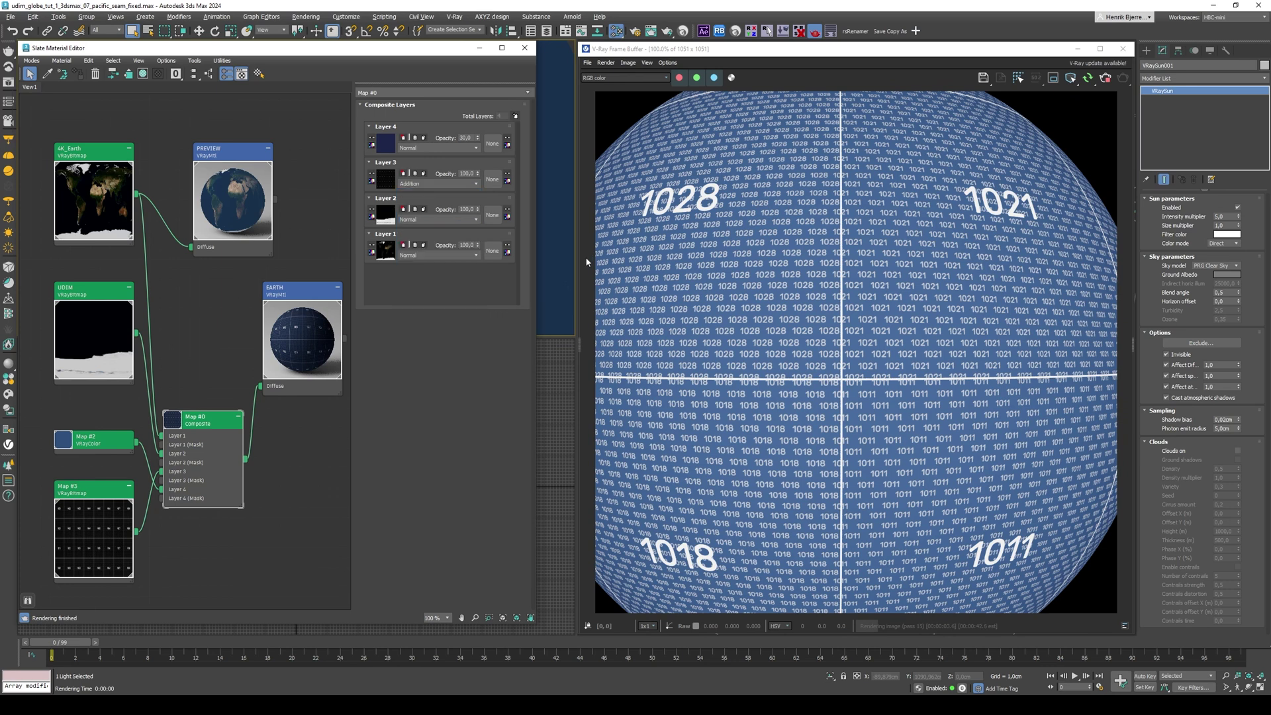
- Examine the guide tile numbers over Australia in the render and compare them with the Earth_Color files in the UDIM_Export folder
left_click(525, 48)
scroll(284, 186, "down", 3)
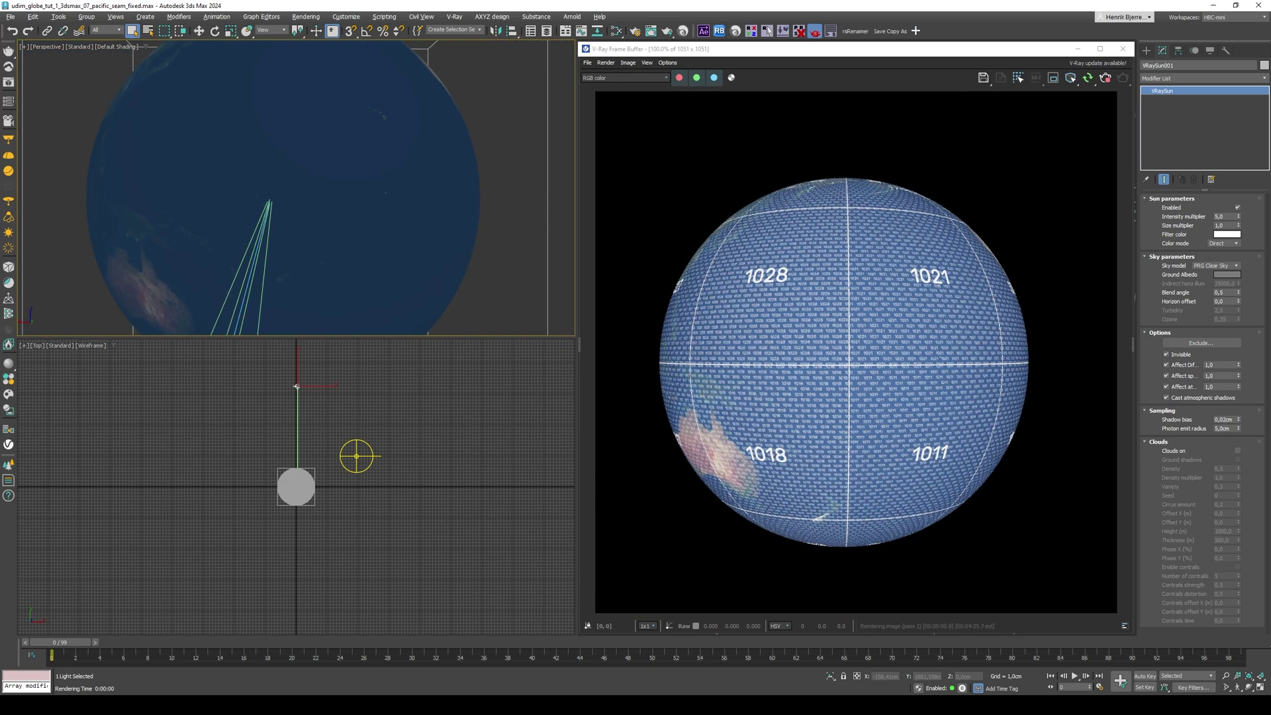
left_click_drag(952, 200, 363, 361)
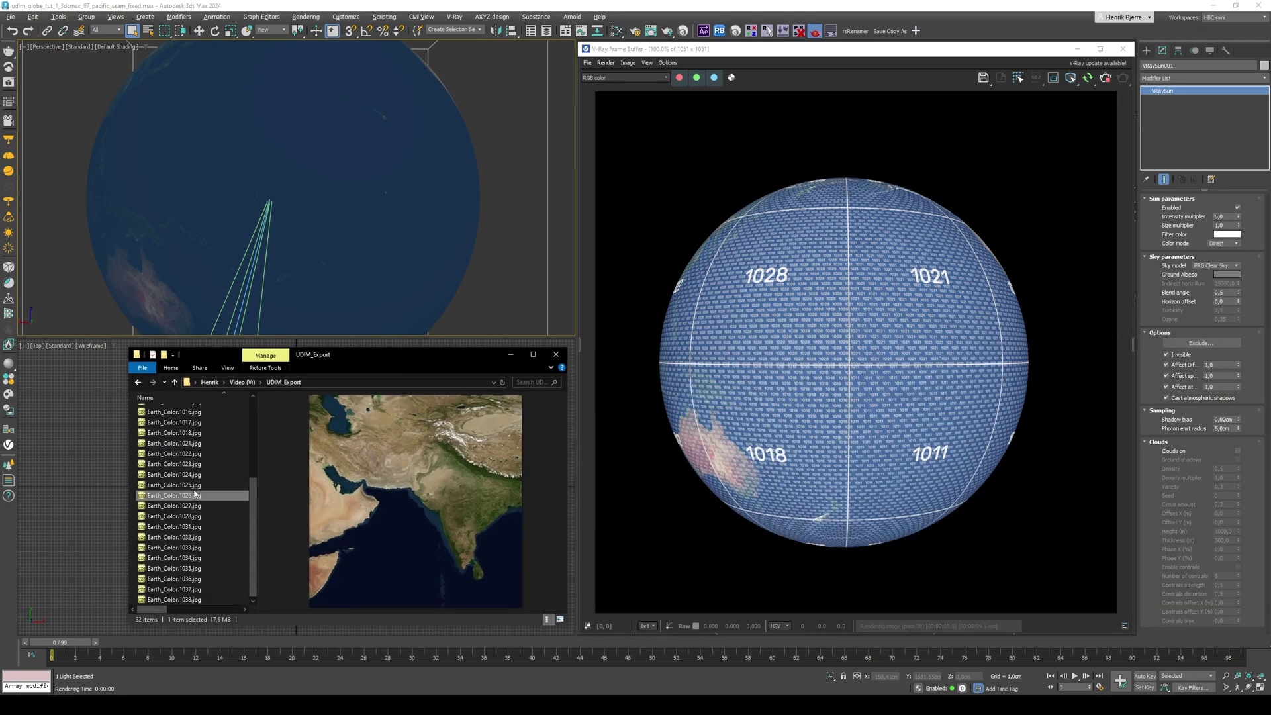
middle_click_drag(311, 244, 367, 241, "alt")
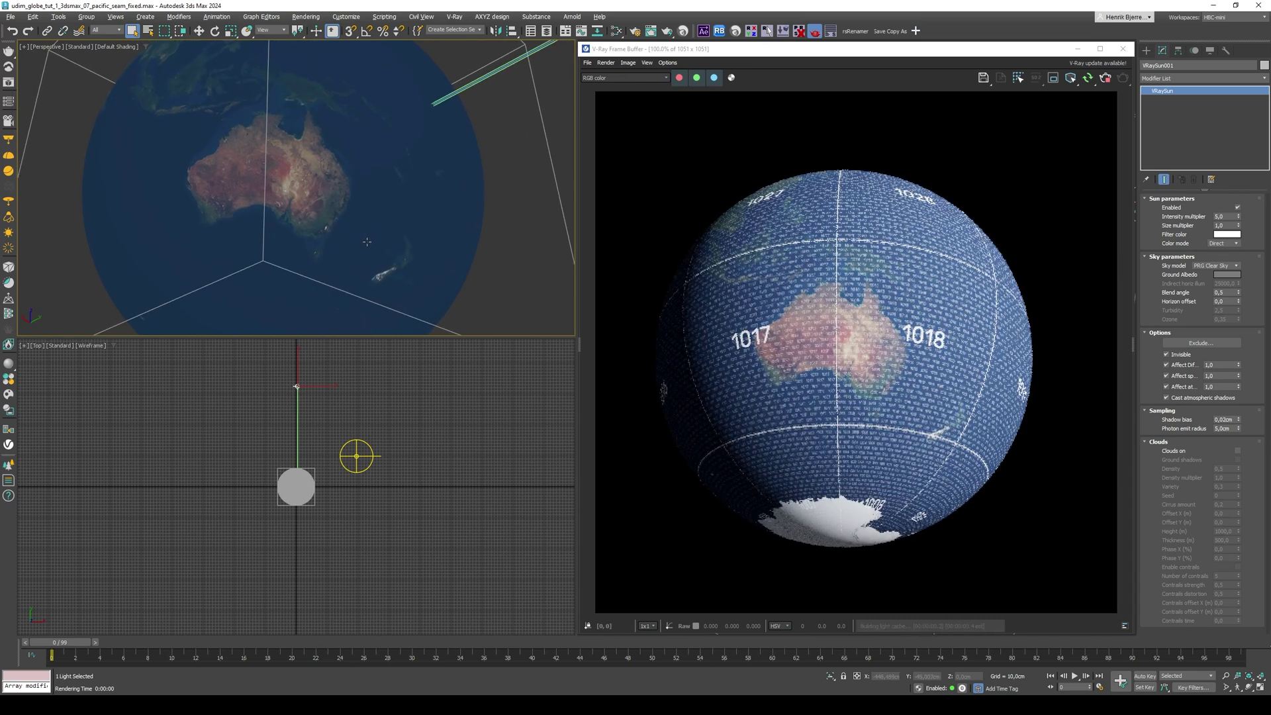
scroll(367, 241, "up", 1)
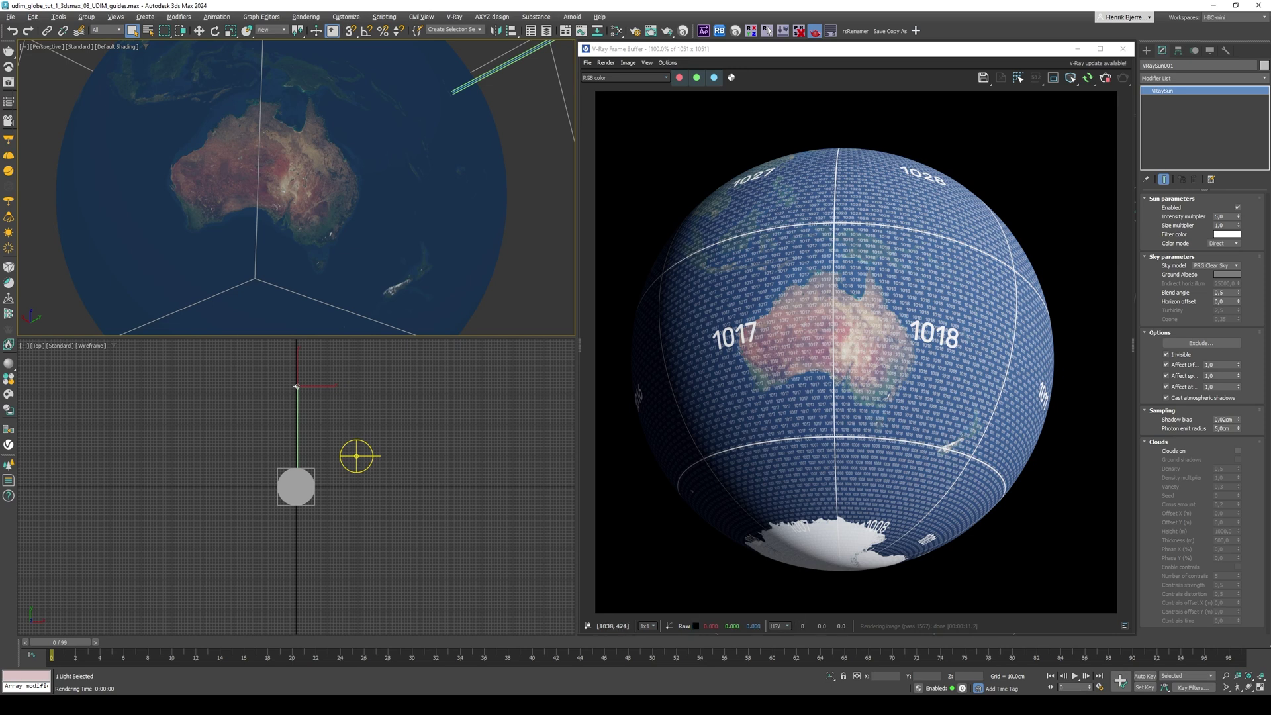
left_click_drag(1270, 209, 297, 368)
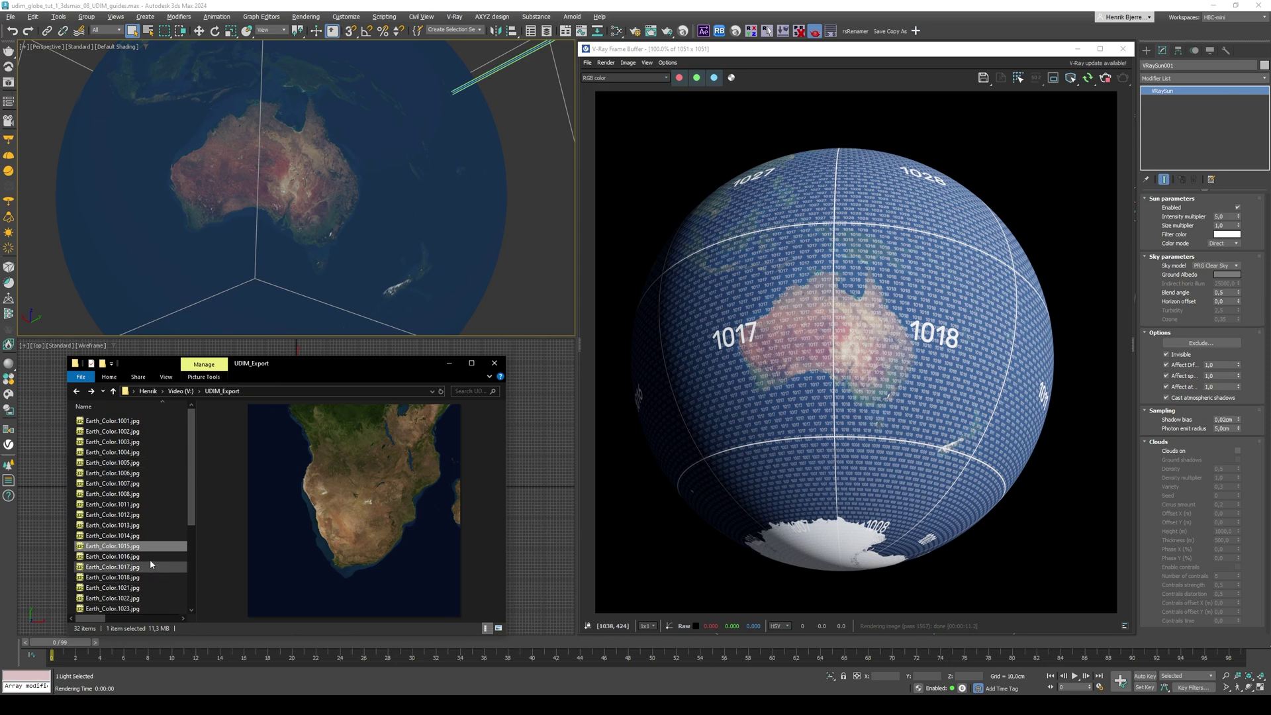
key("alt+Tab")
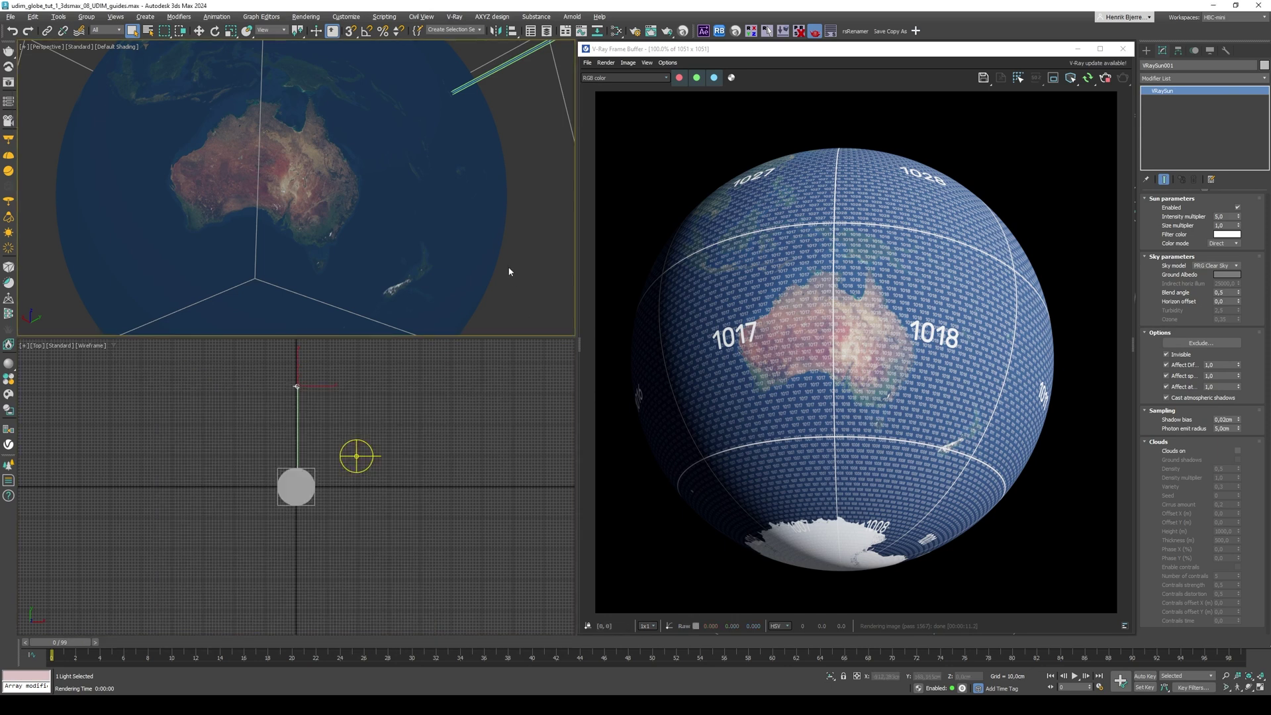
- Bring up Task Manager to monitor 3ds Max's memory use and stop the interactive render
key("ctrl+shift+Escape")
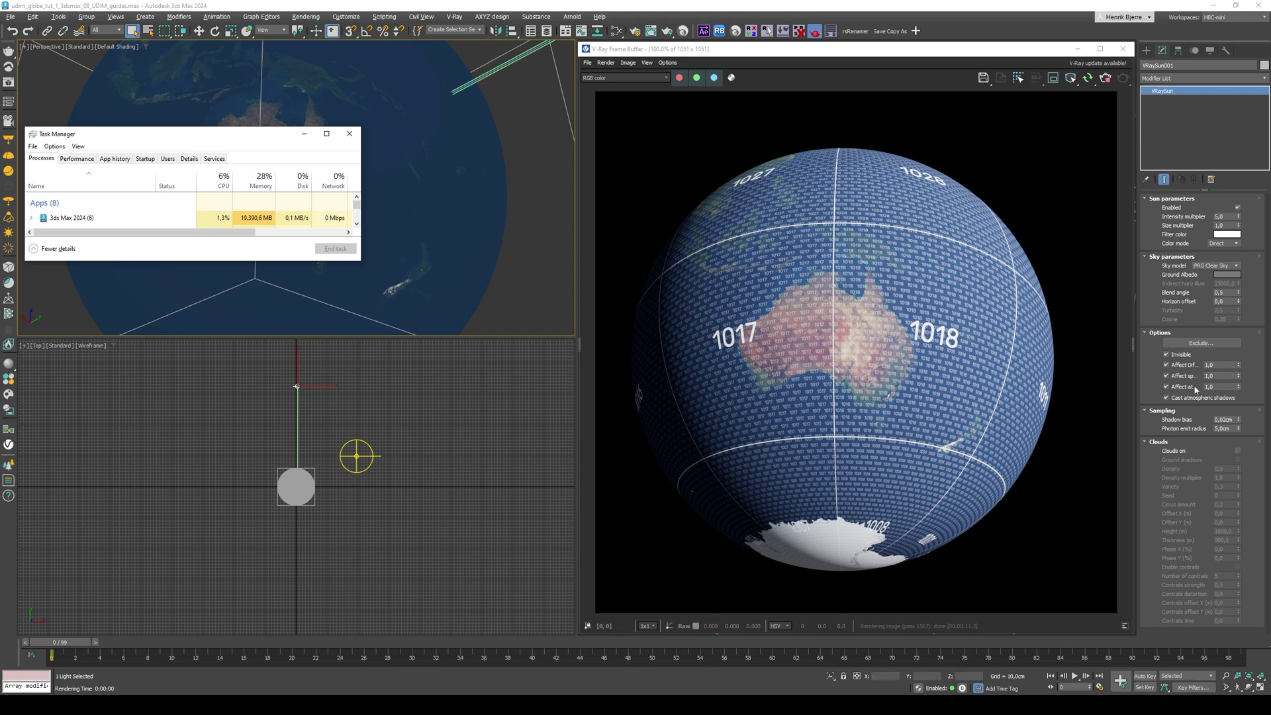
left_click(1105, 79)
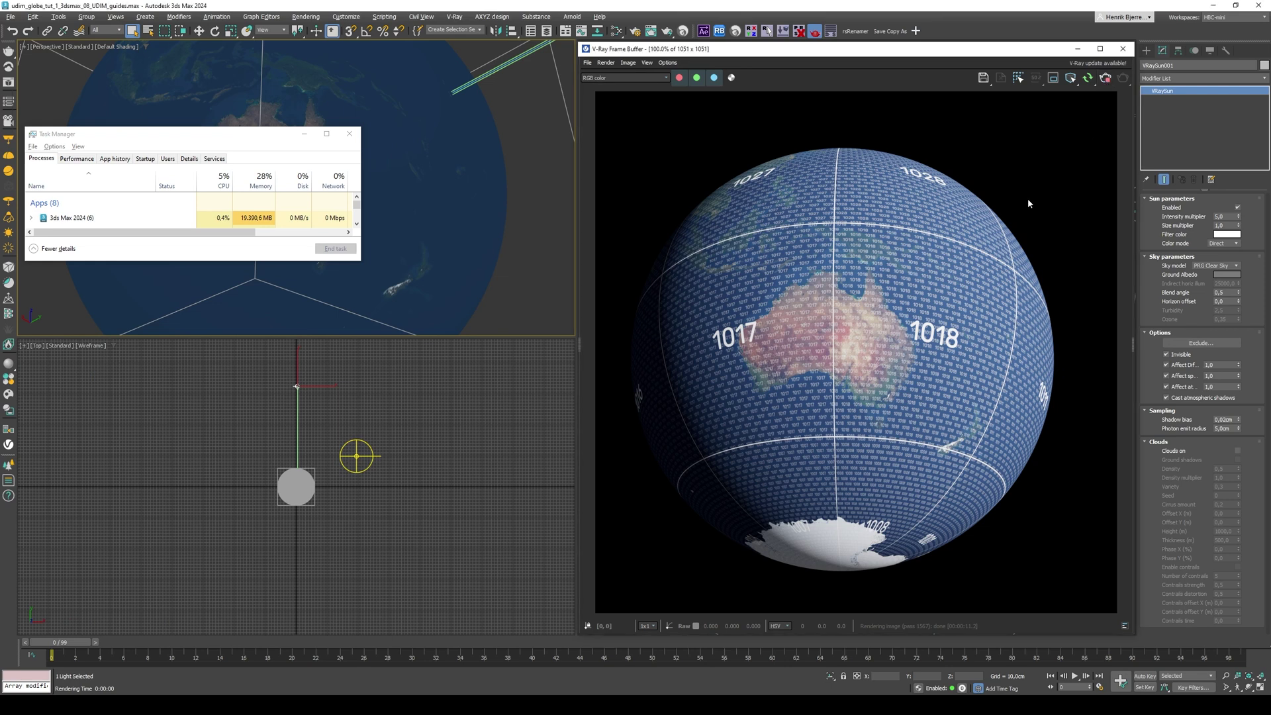
- Create a new folder named _temp inside the UDIM_Export folder
key("alt+Tab")
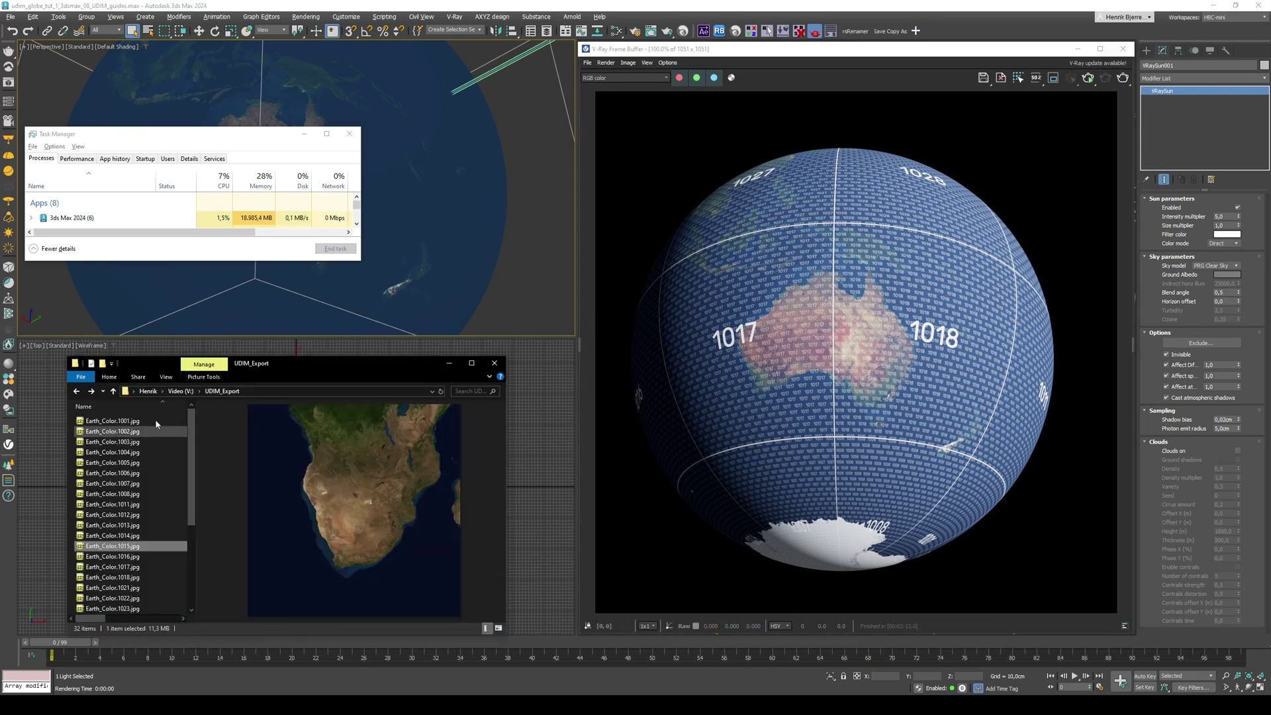
right_click(74, 425)
mouse_move(96, 587)
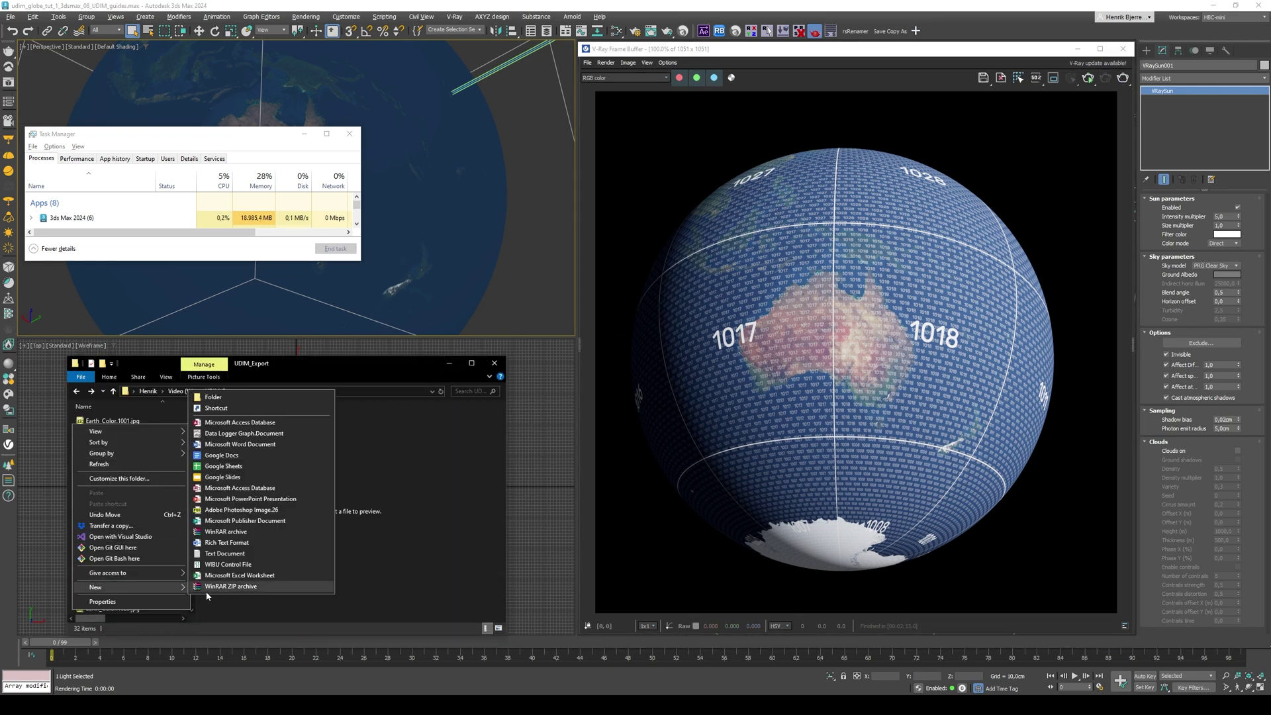
left_click(219, 398)
type("_")
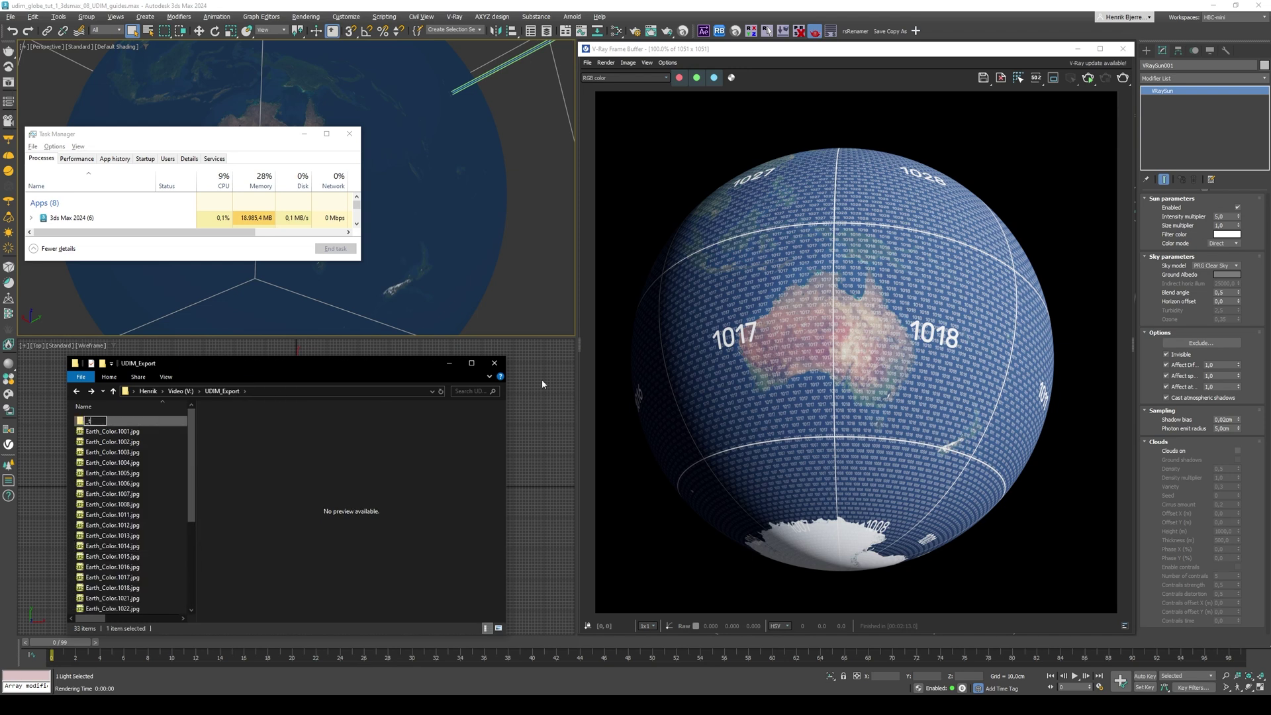
type("temp")
key("Return")
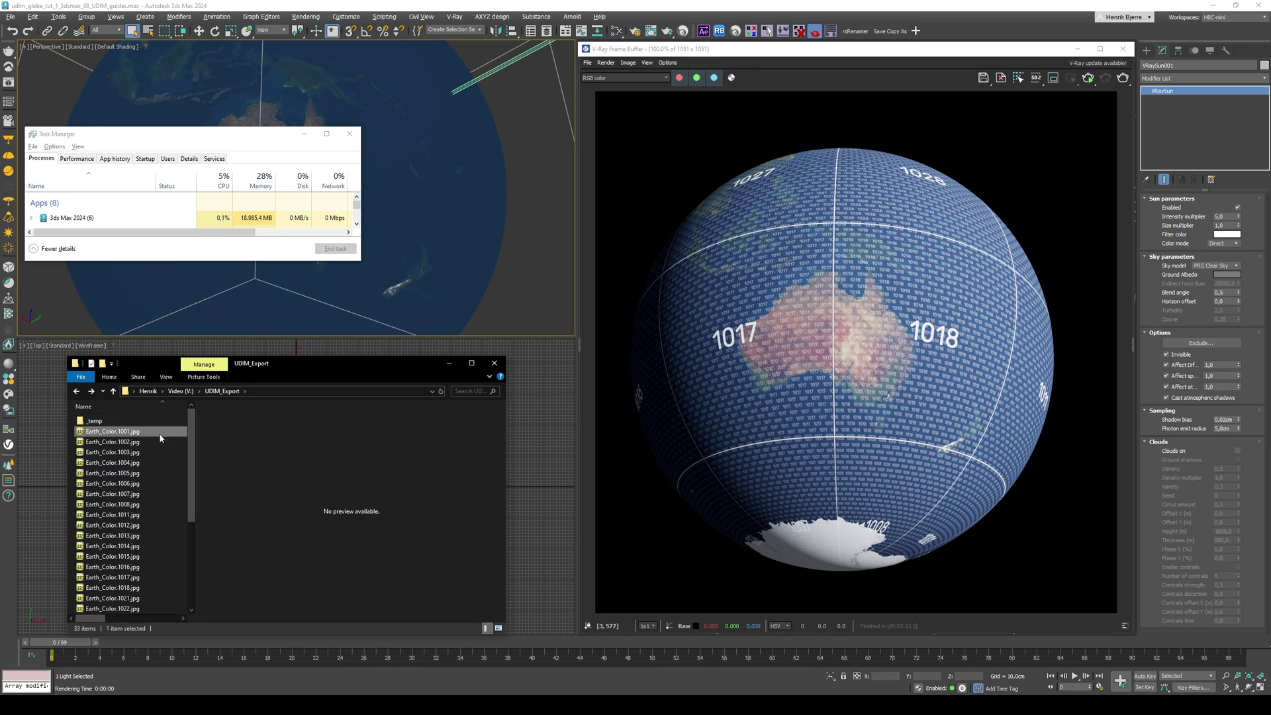
- Move all Earth_Color tiles except Earth_Color.1017.jpg and Earth_Color.1018.jpg into the _temp folder
left_click(124, 431)
key("ctrl+a")
left_click(124, 422, "ctrl")
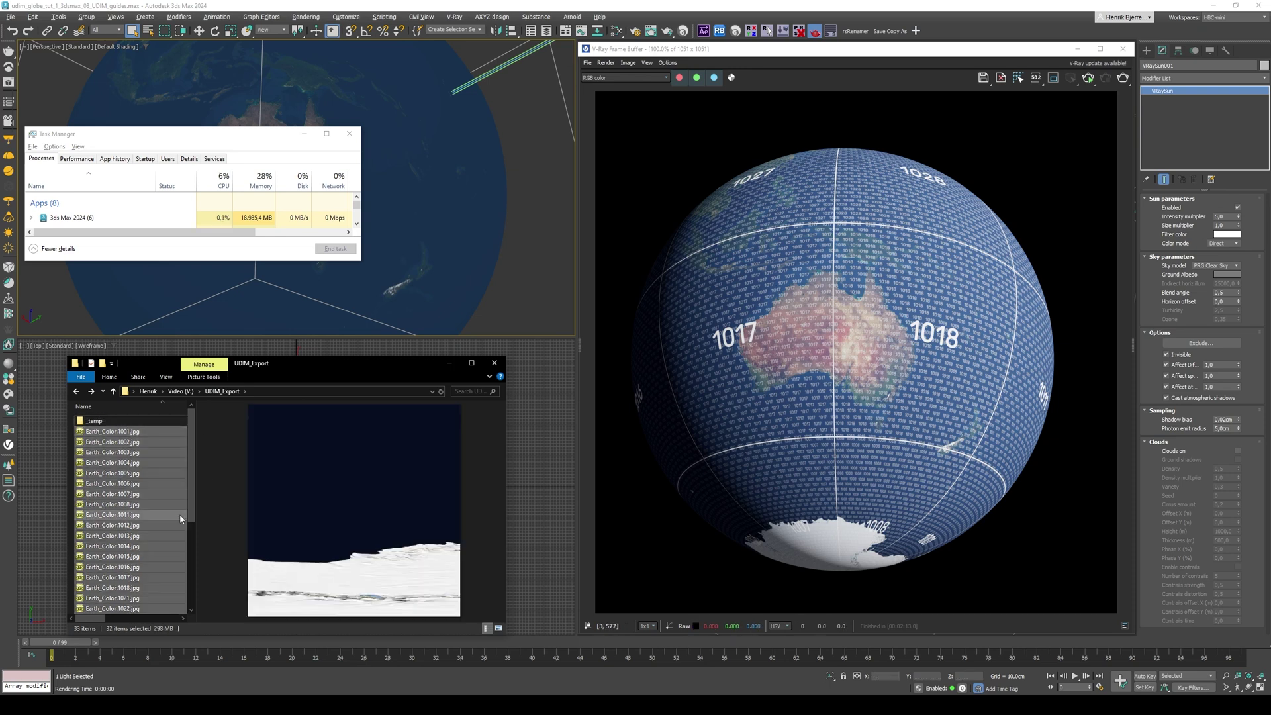
left_click(140, 577, "ctrl")
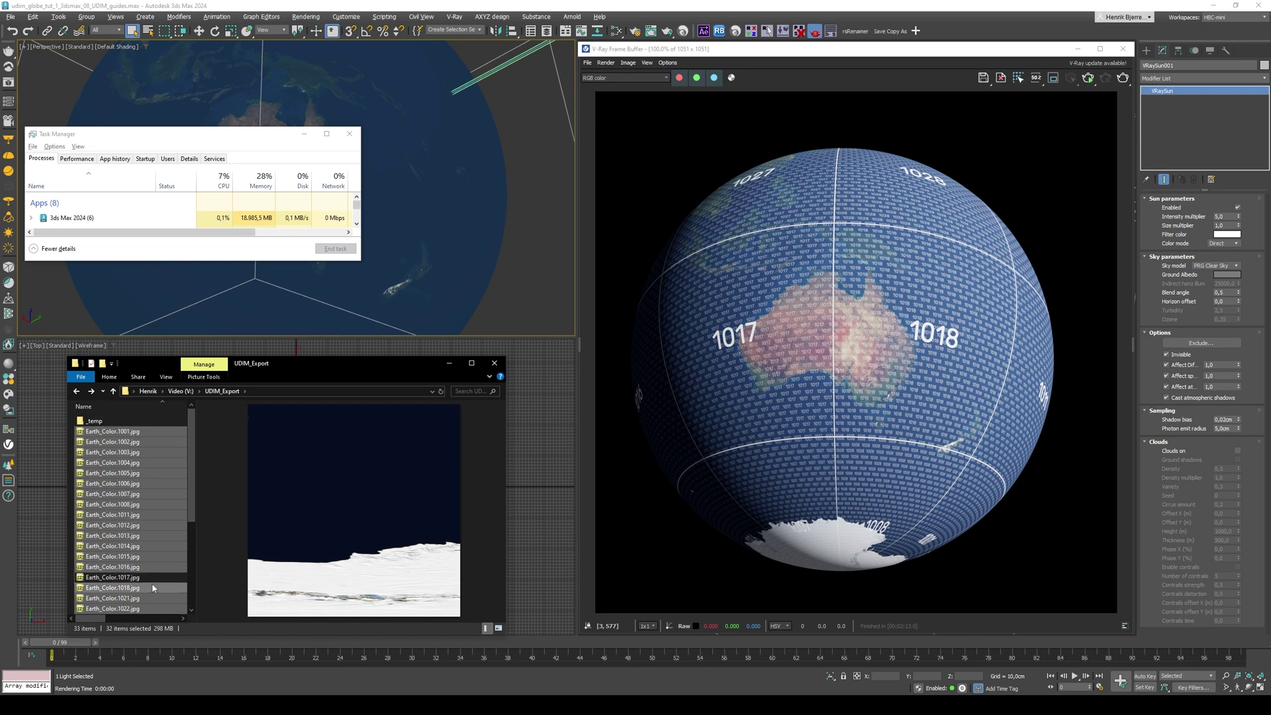
left_click(149, 588, "ctrl")
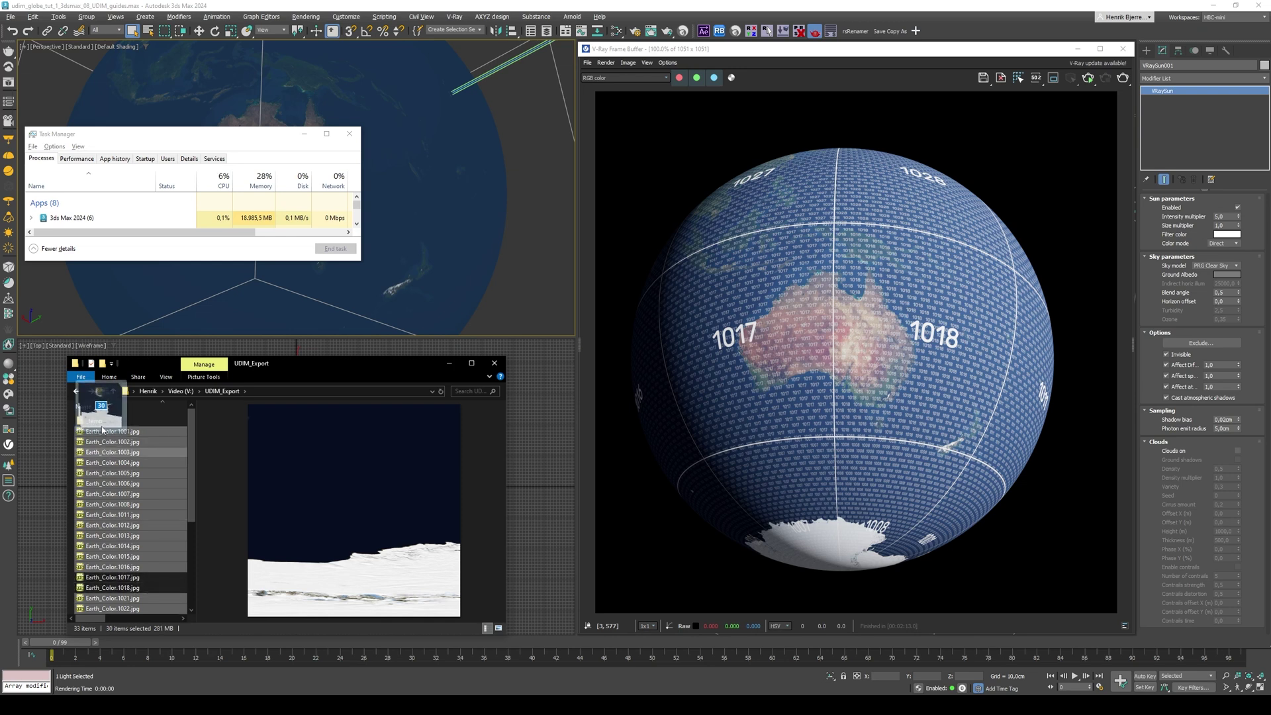
key("Delete")
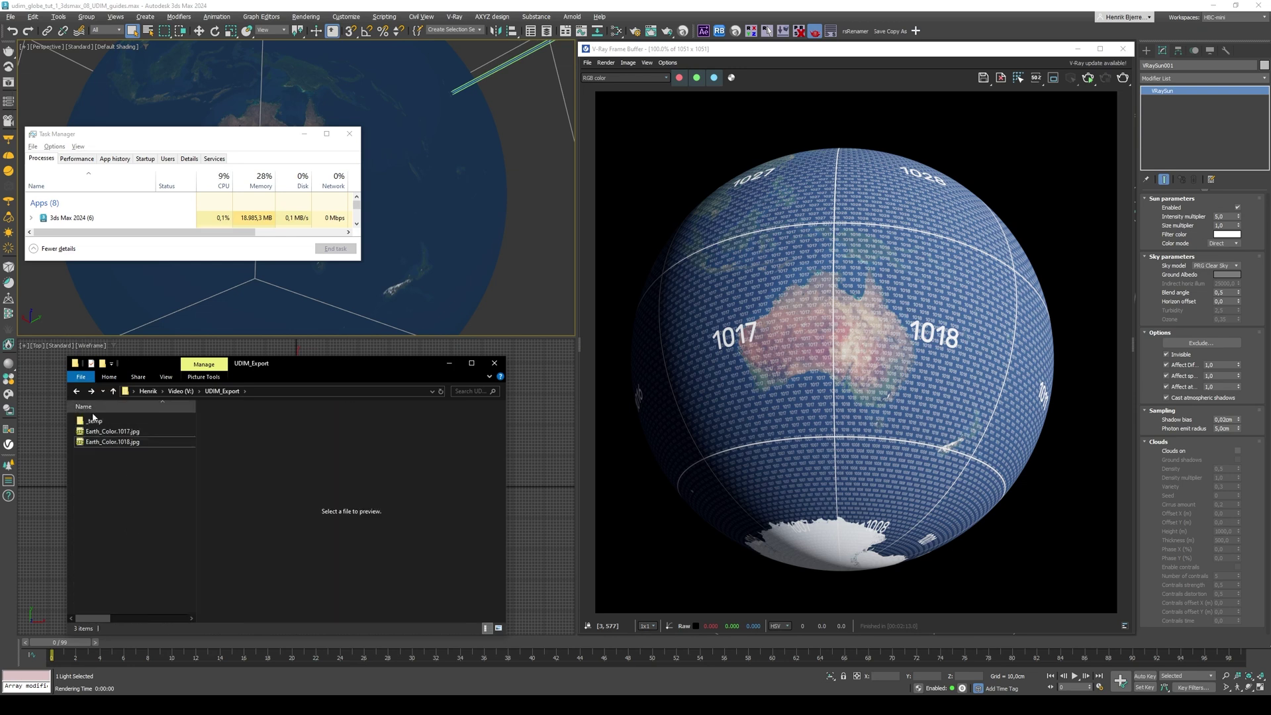
- Return to the material graph in 3ds Max and reload the UDIM bitmap's image files
left_click(540, 264)
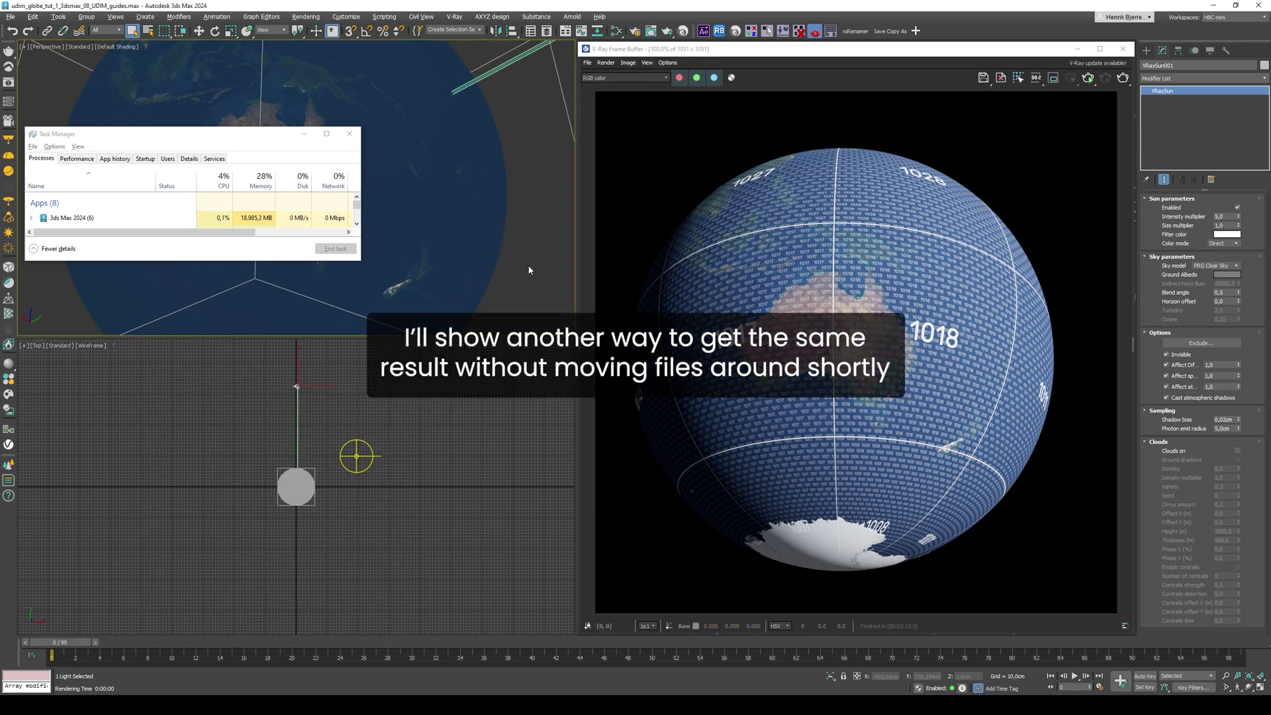
key("m")
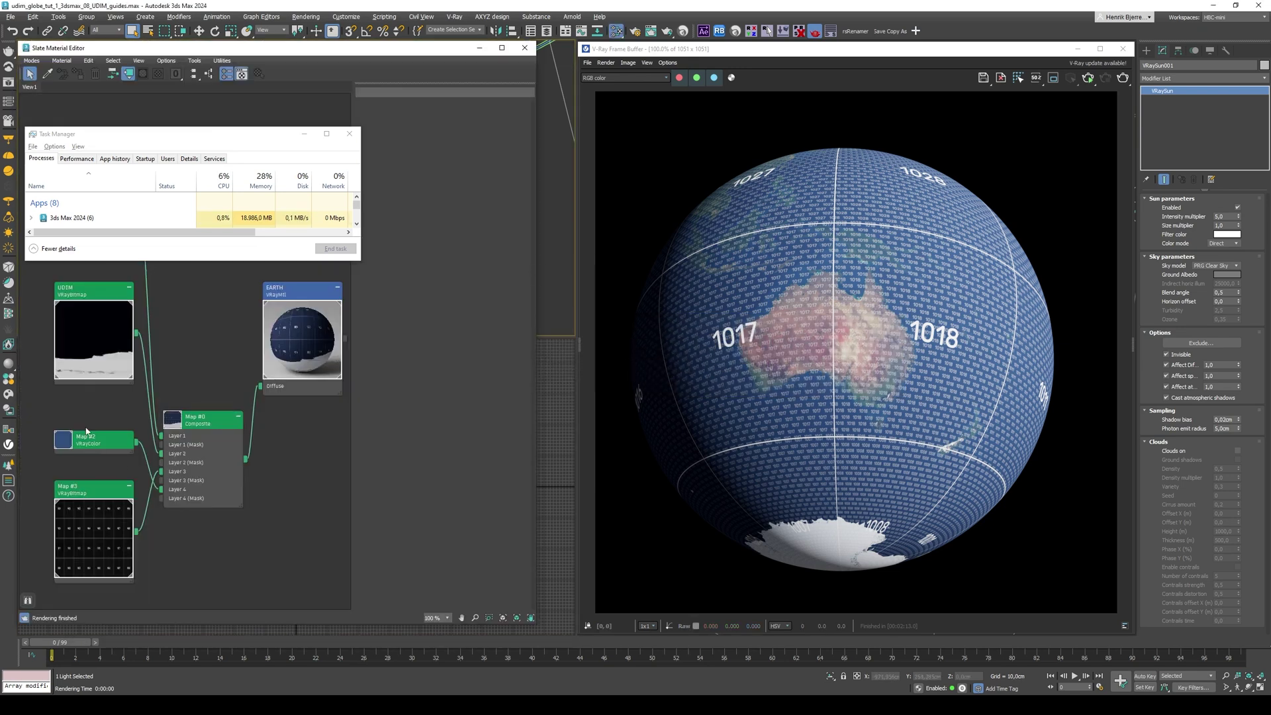
double_click(100, 294)
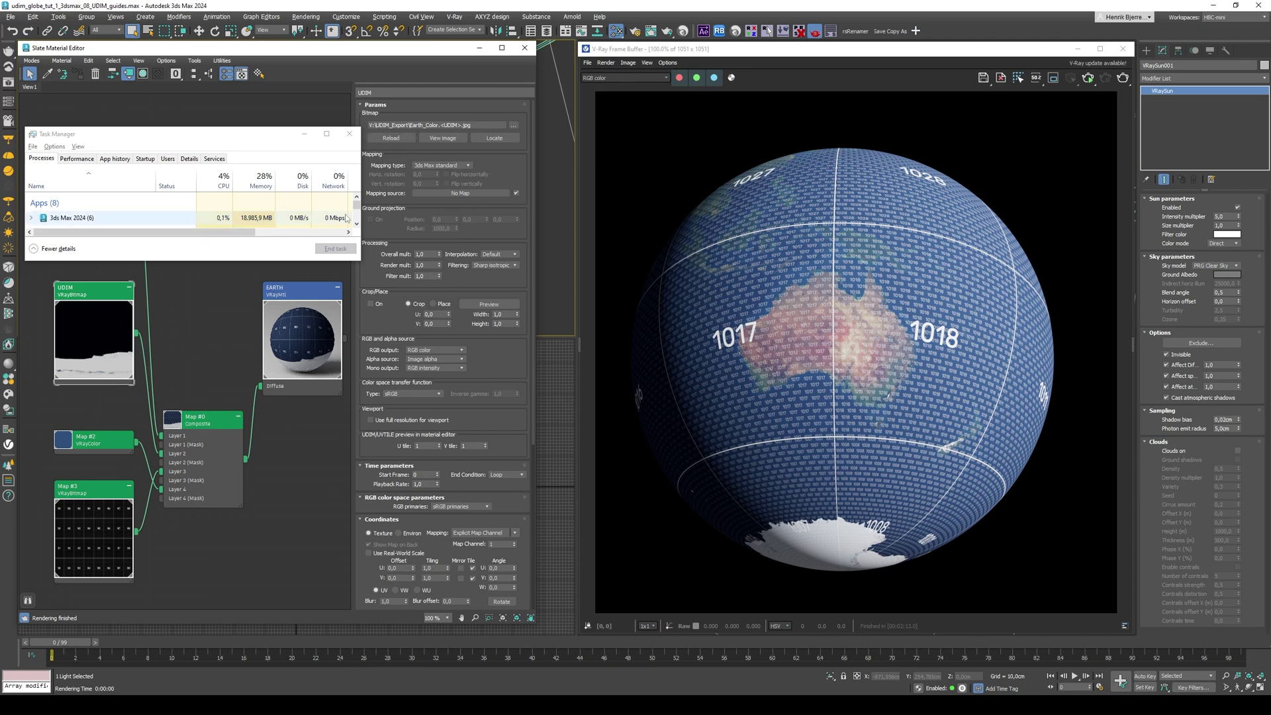
left_click(392, 138)
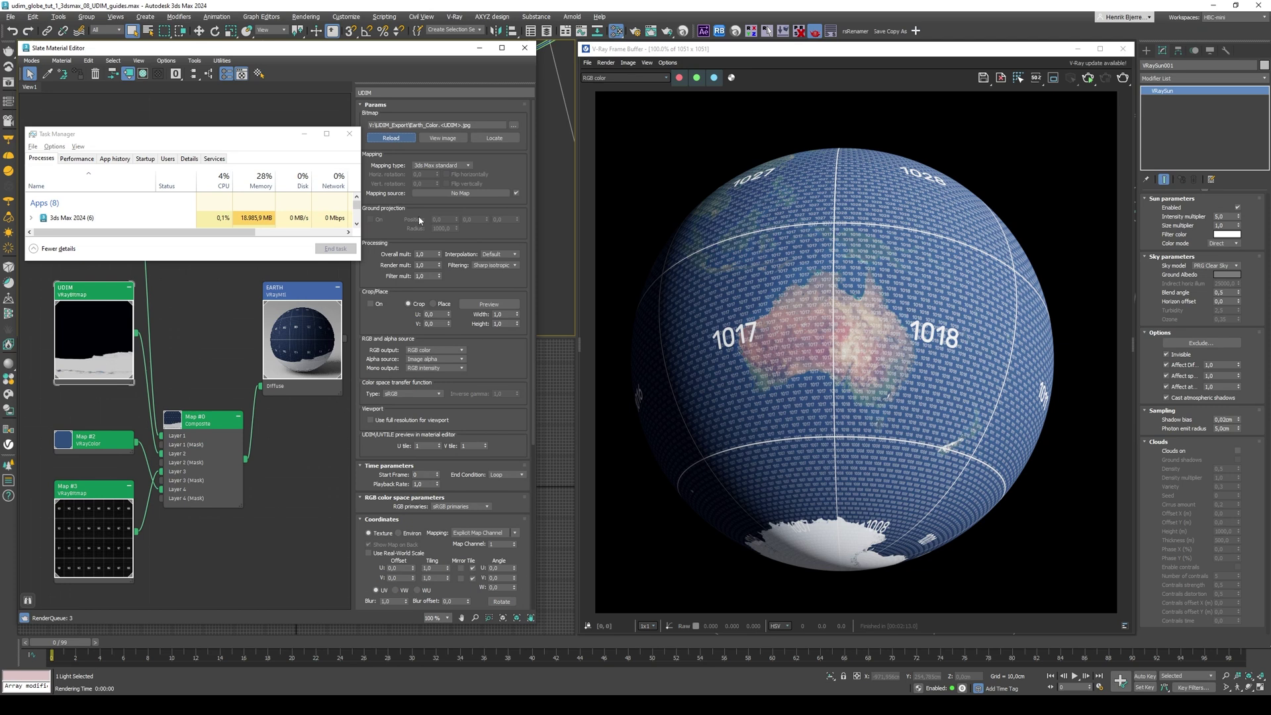
- Hide Layers 1 and 3 of the Composite map and restart the interactive render
double_click(211, 430)
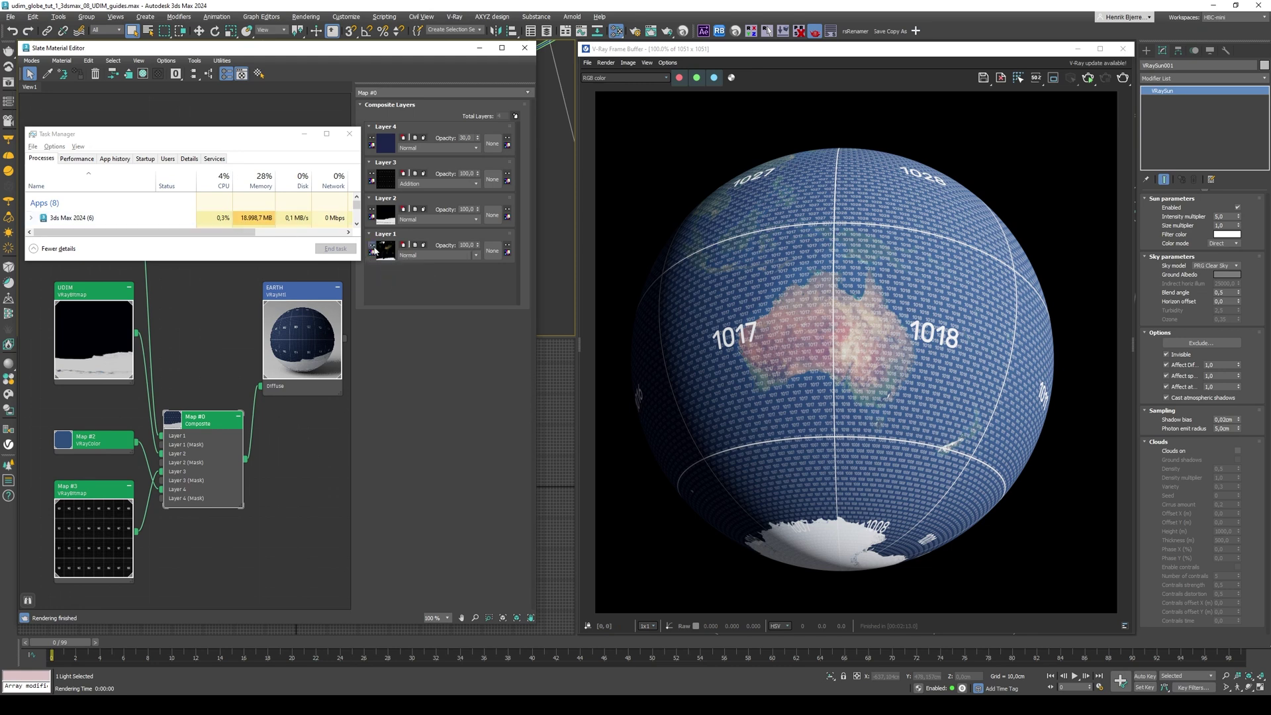
left_click(372, 175)
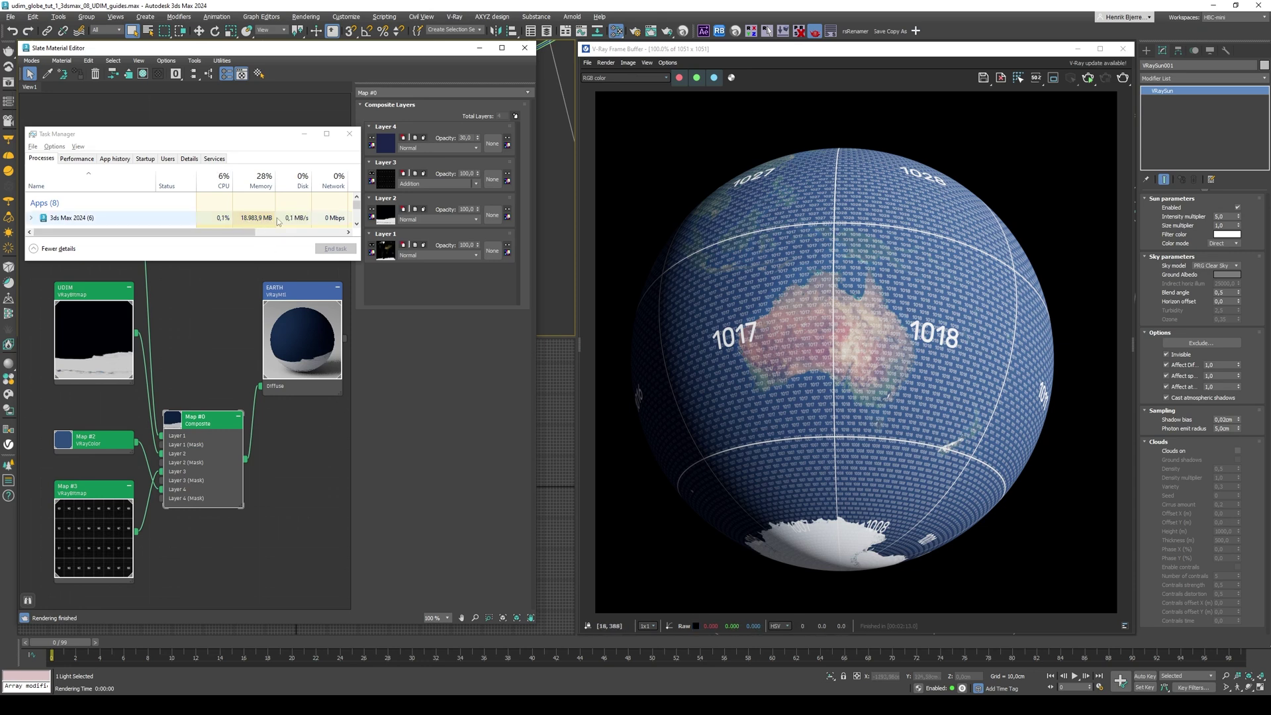
left_click(1087, 78)
key("shift+q")
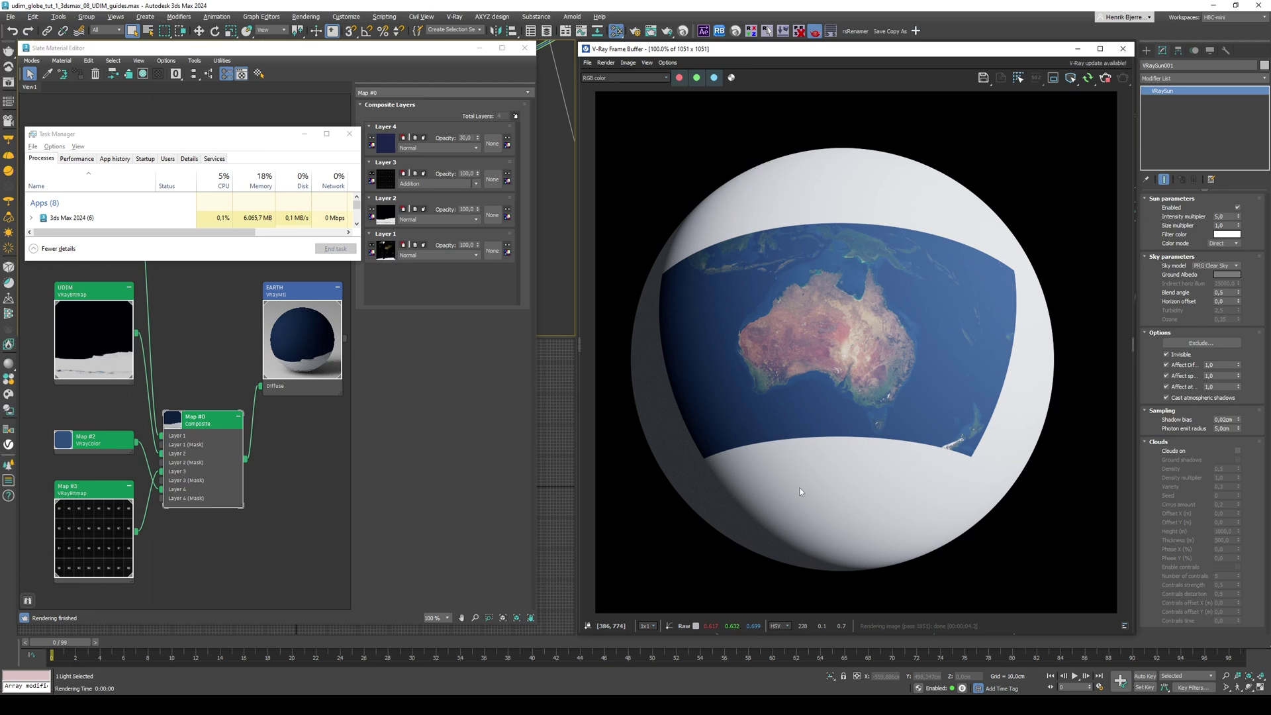
- Show Layer 1 of the Composite map again, and close Task Manager and the material editor
left_click(372, 245)
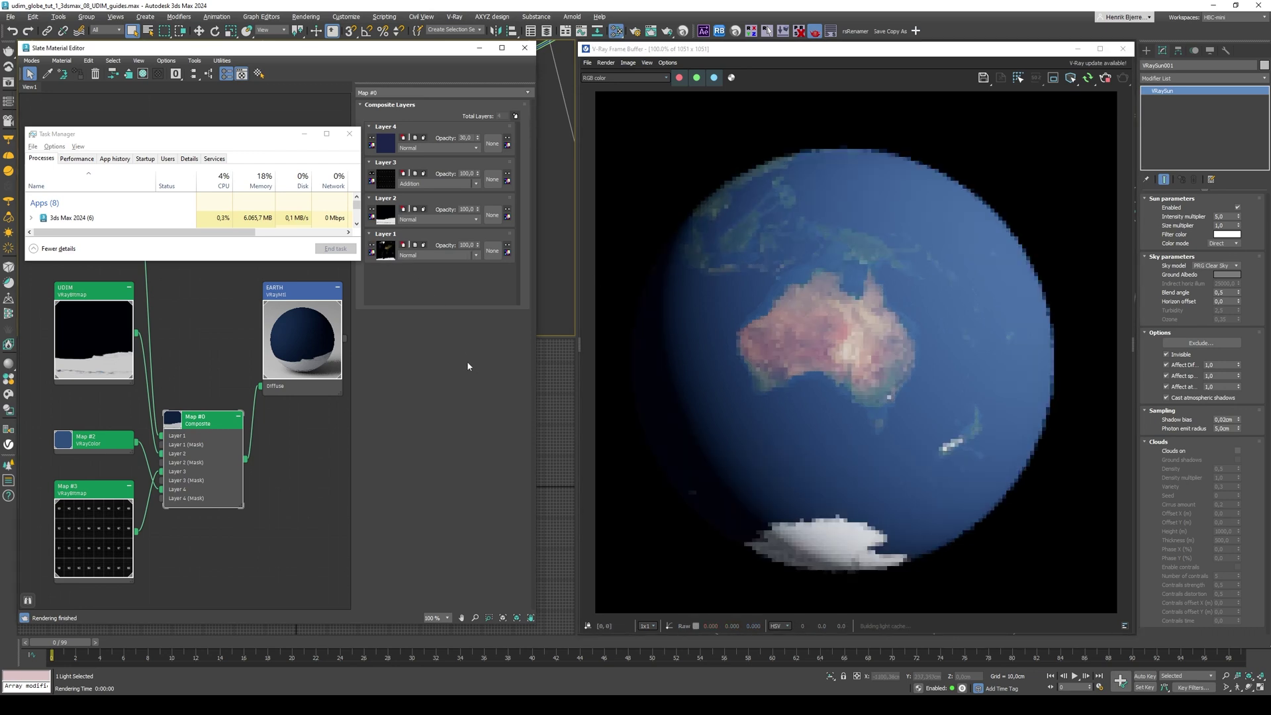
left_click(349, 135)
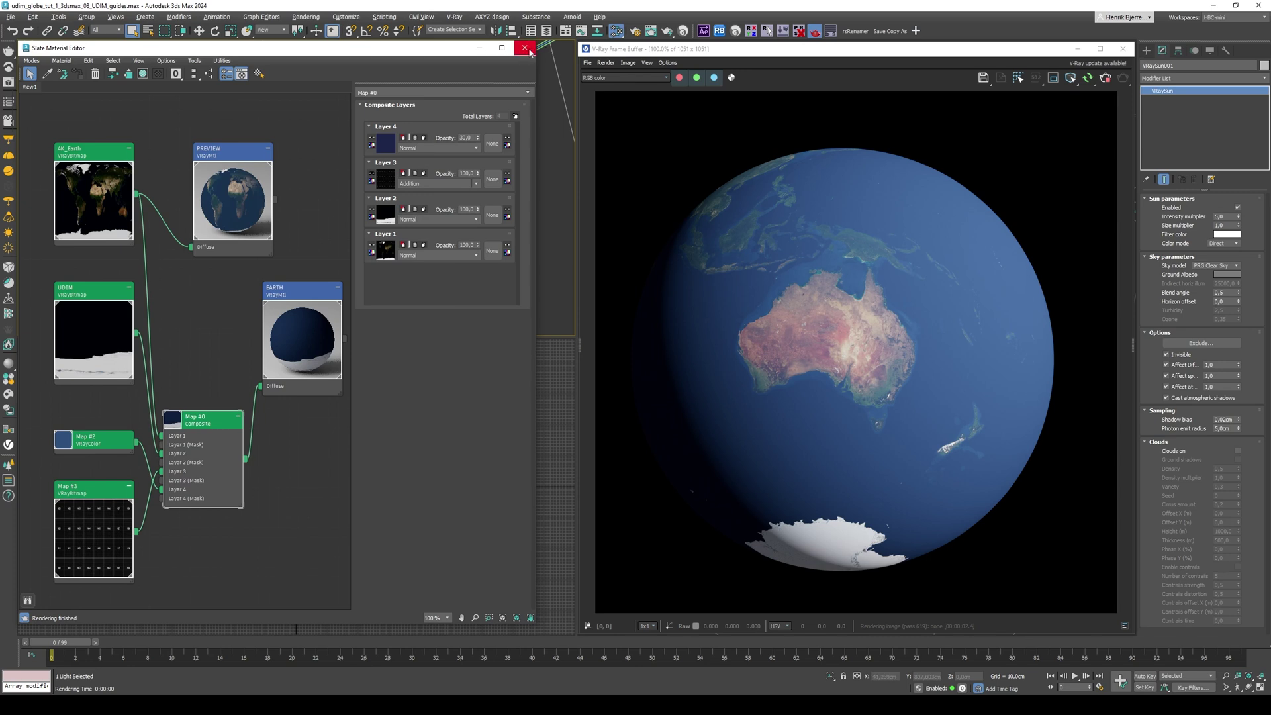
left_click(524, 48)
- Examine the UDIM texture detail across central and southeastern Australia up close in the interactive render
scroll(355, 227, "up", 10)
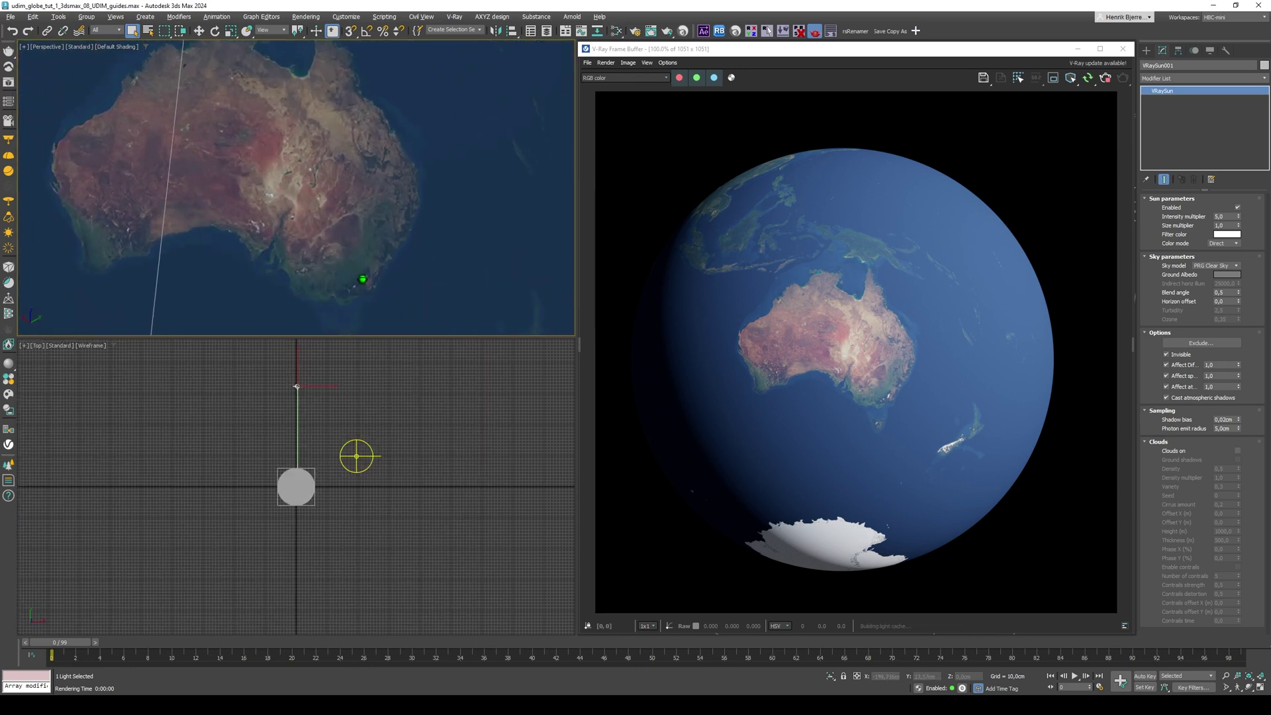
scroll(338, 253, "up", 4)
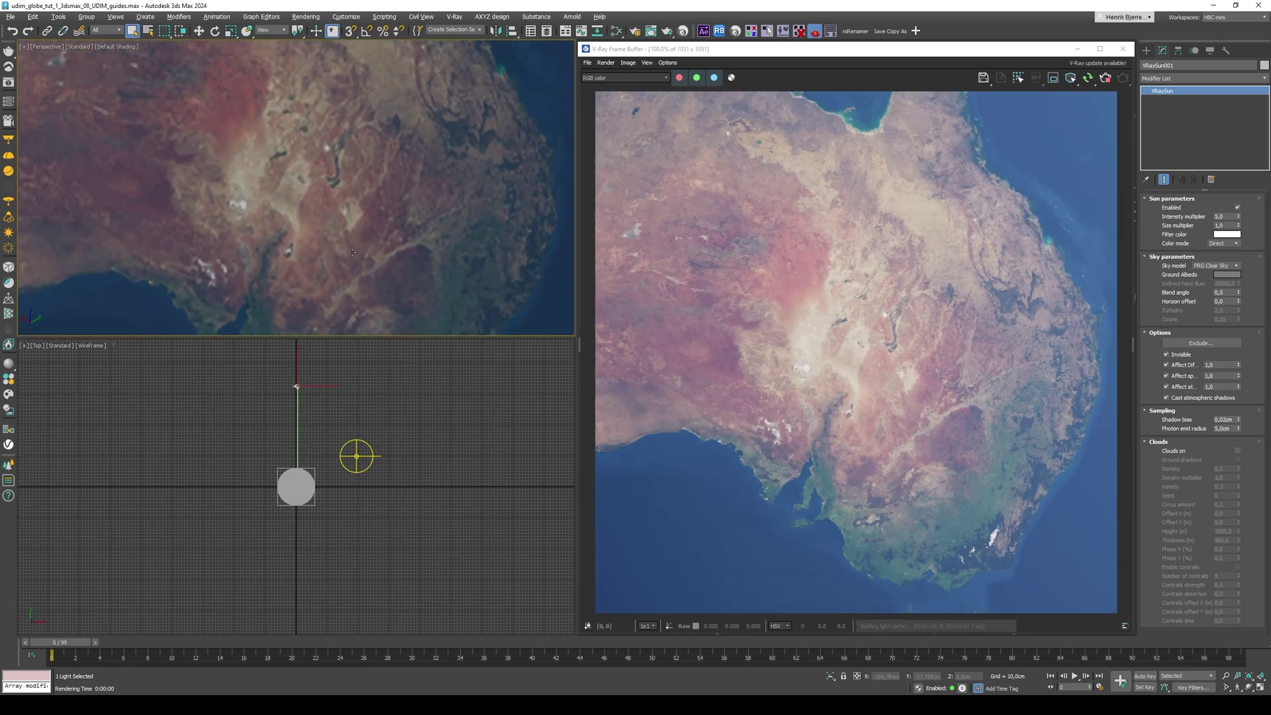
scroll(357, 255, "up", 5)
scroll(397, 245, "up", 3)
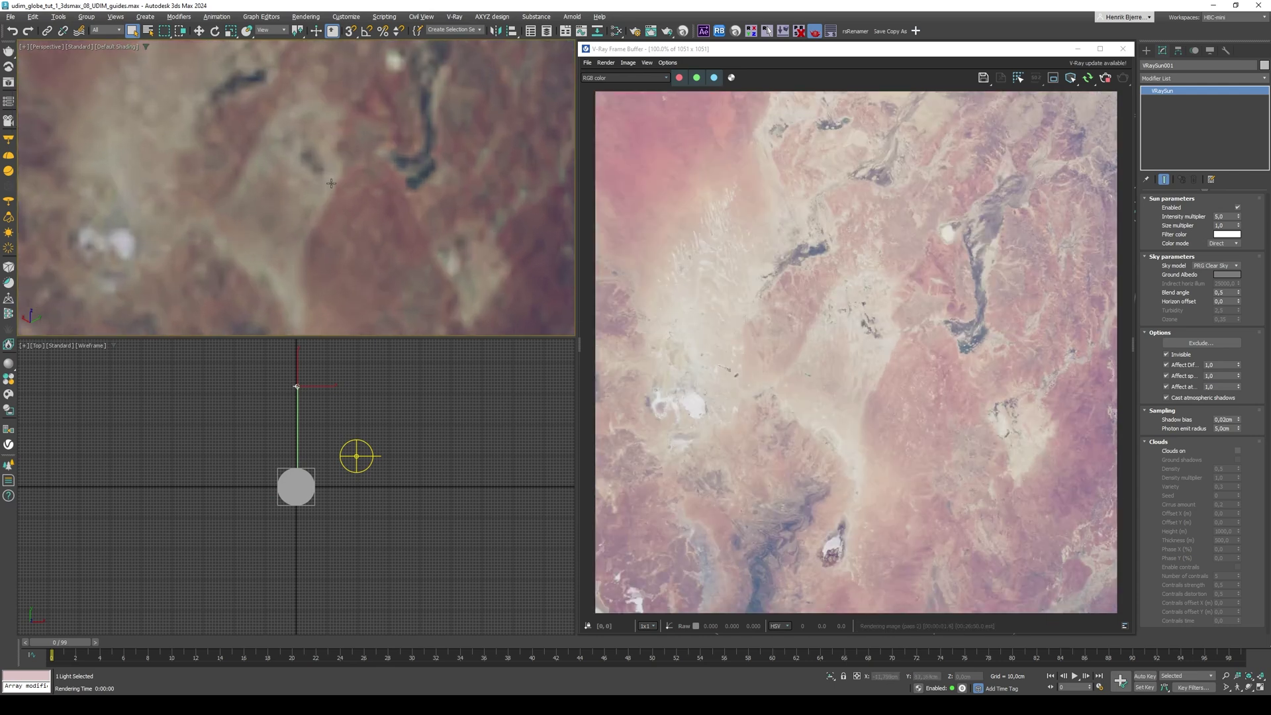
middle_click_drag(410, 240, 394, 217, "alt")
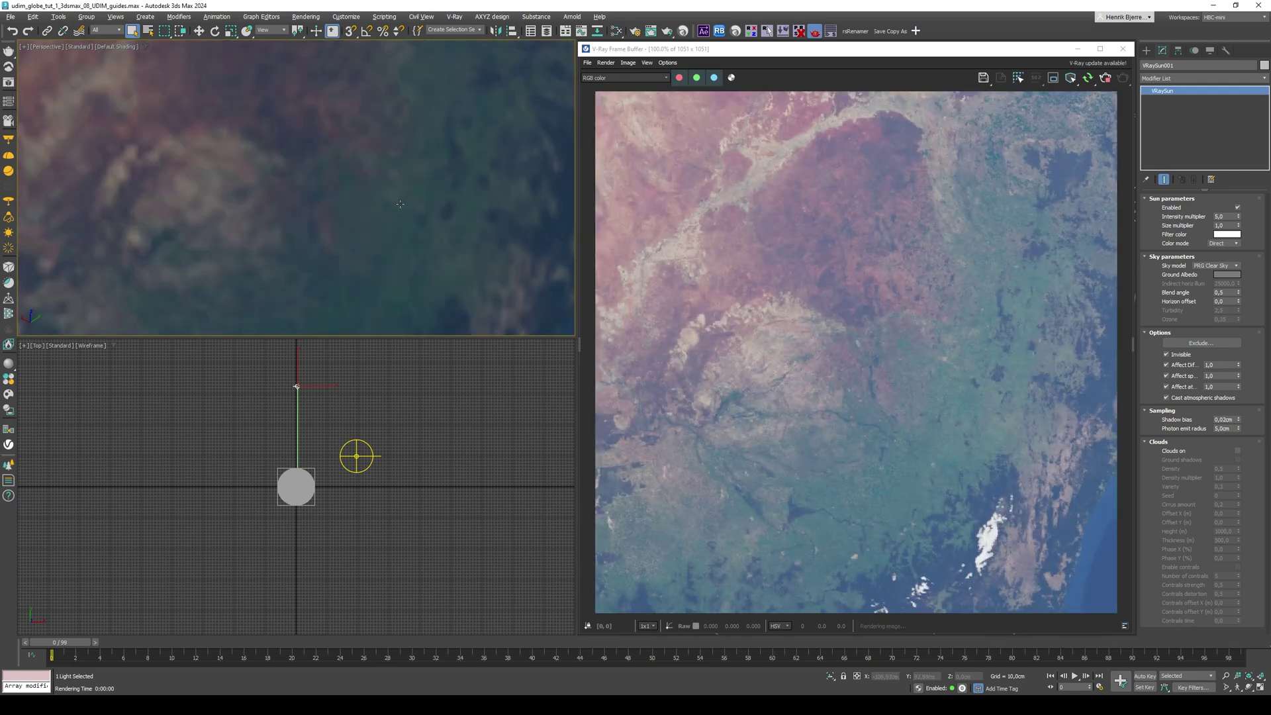
scroll(394, 217, "down", 3)
scroll(404, 215, "down", 6)
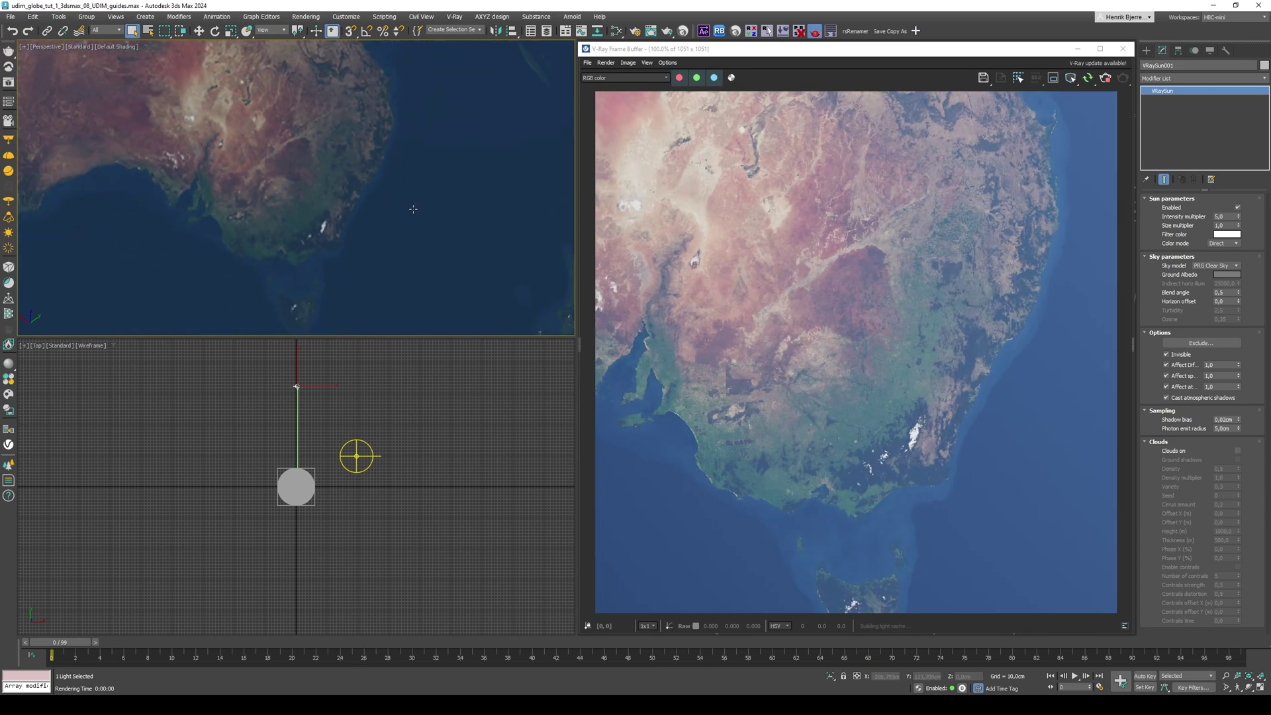
- Reframe the globe in the perspective viewport to view the whole of Australia and New Zealand in the interactive render
middle_click_drag(408, 219, 351, 148)
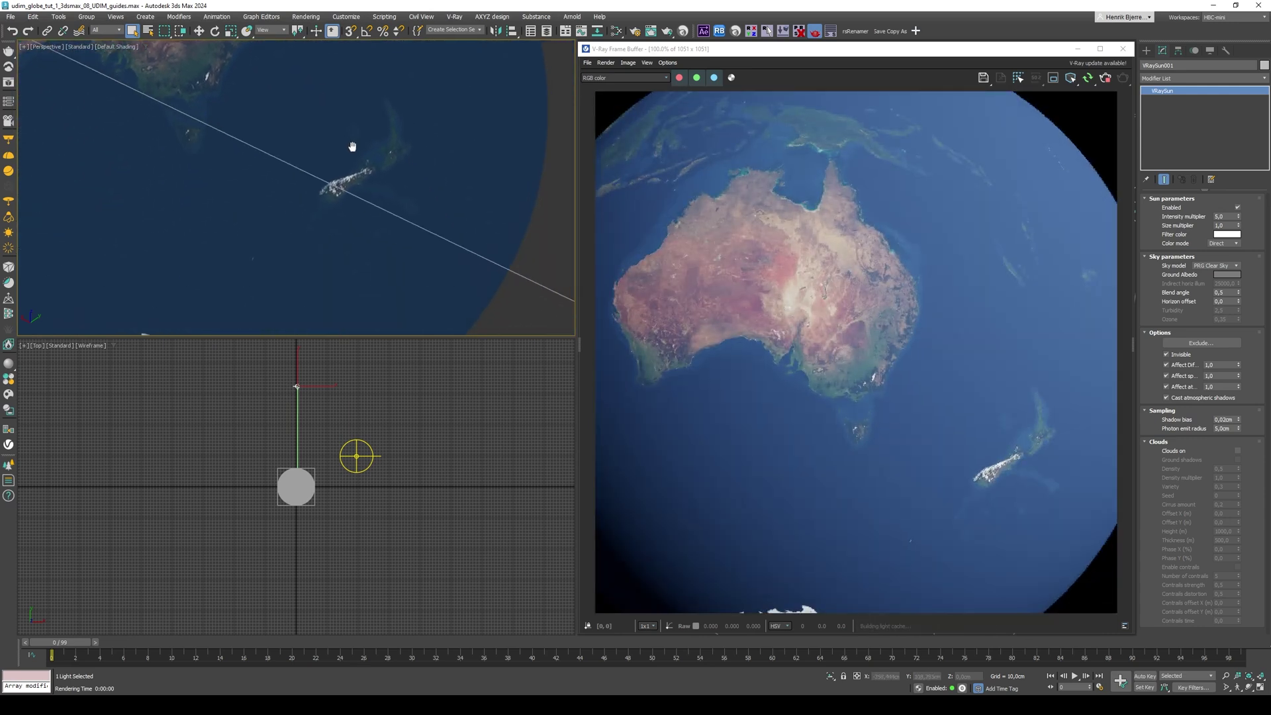
scroll(410, 224, "up", 2)
scroll(382, 227, "up", 8)
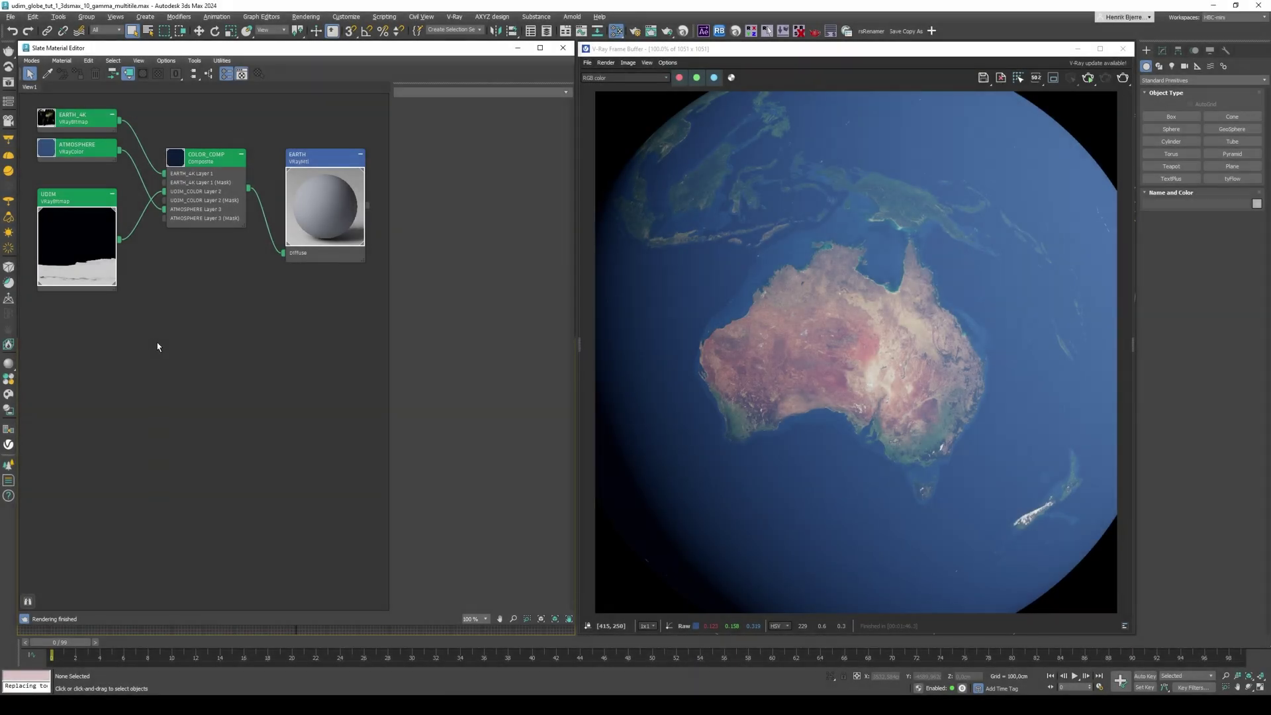
- Add a MultiTile map to the material graph, set its file pattern format to UDIM, and load the Earth_Color tiles from UDIM_Export
right_click(101, 336)
mouse_move(135, 351)
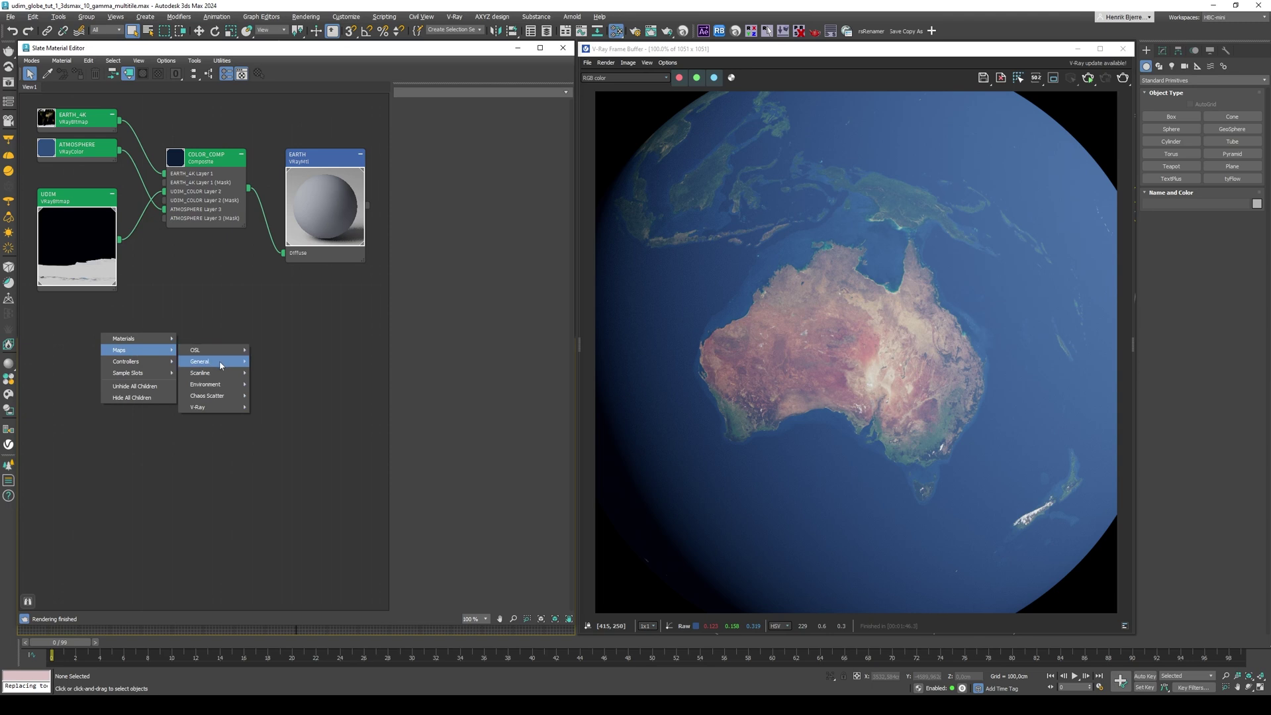
mouse_move(224, 363)
left_click(289, 412)
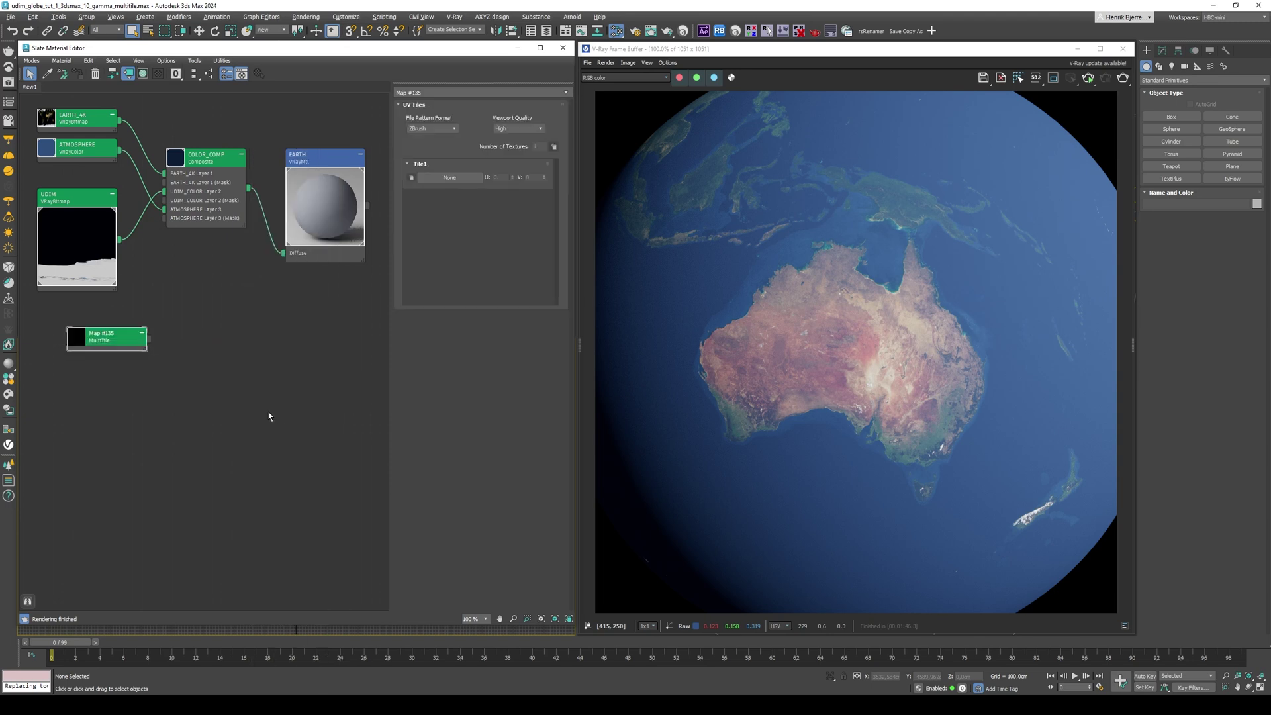
left_click(436, 129)
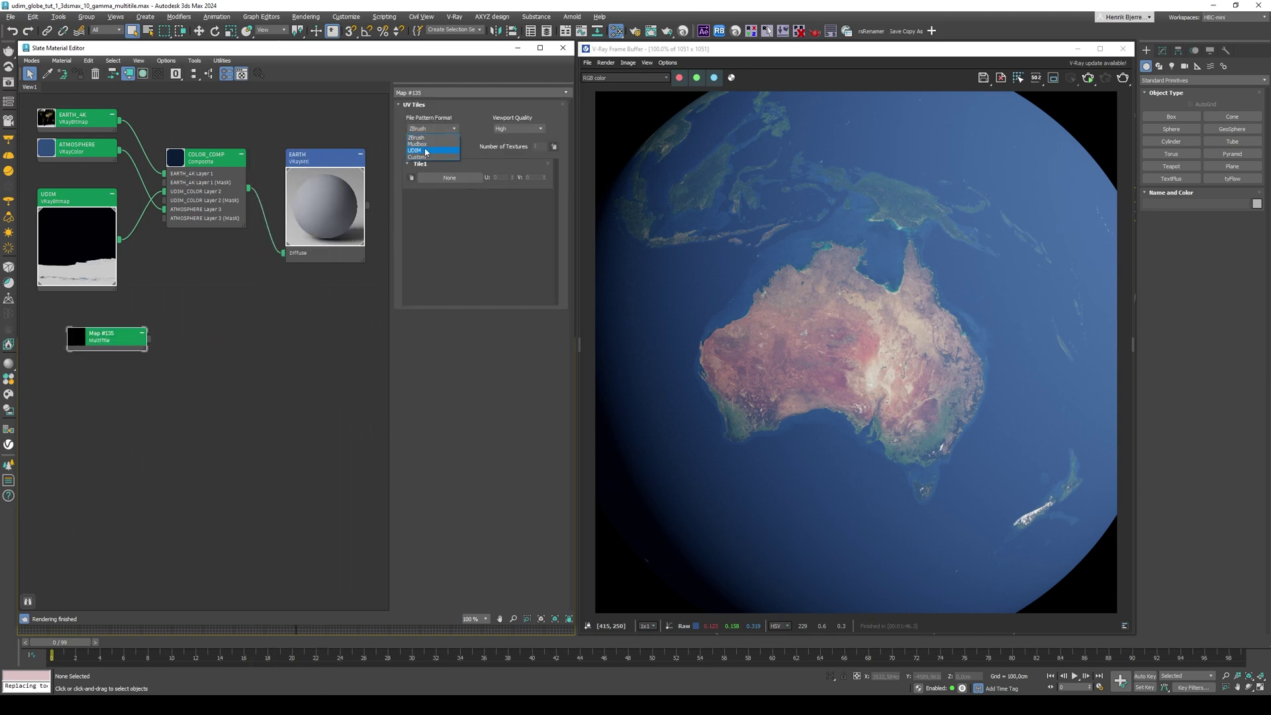
left_click(450, 177)
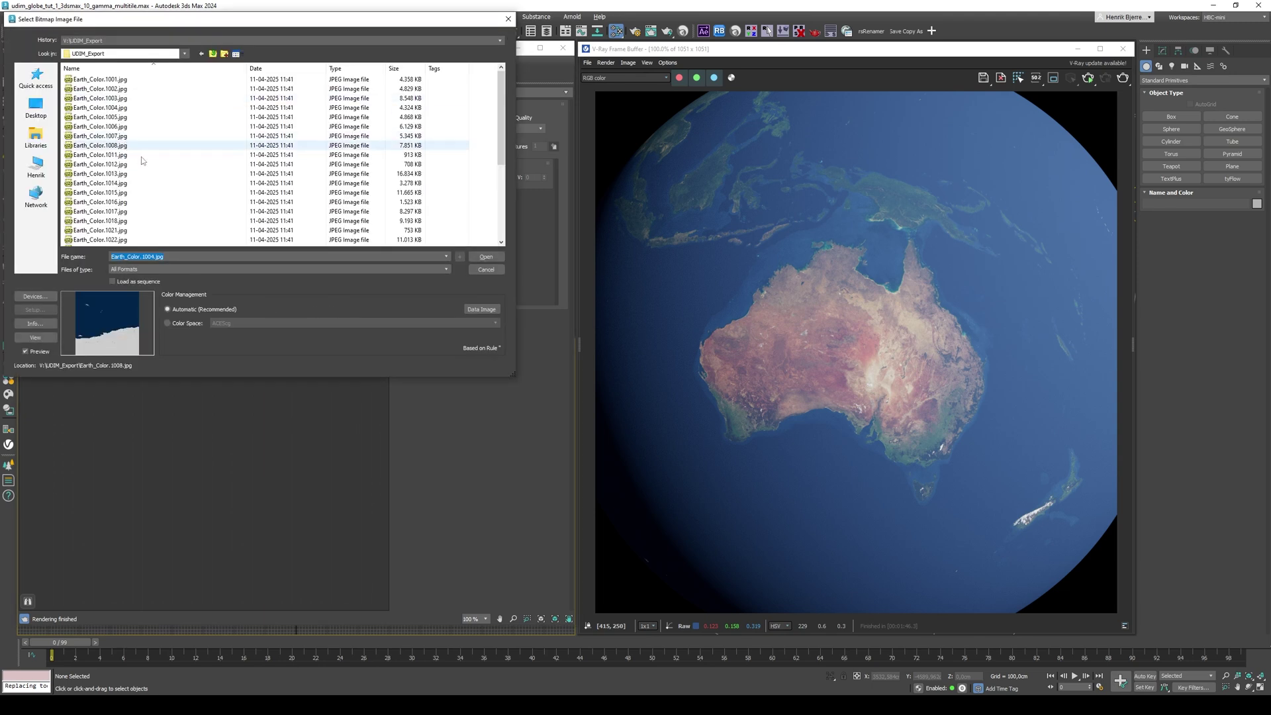
left_click(488, 258)
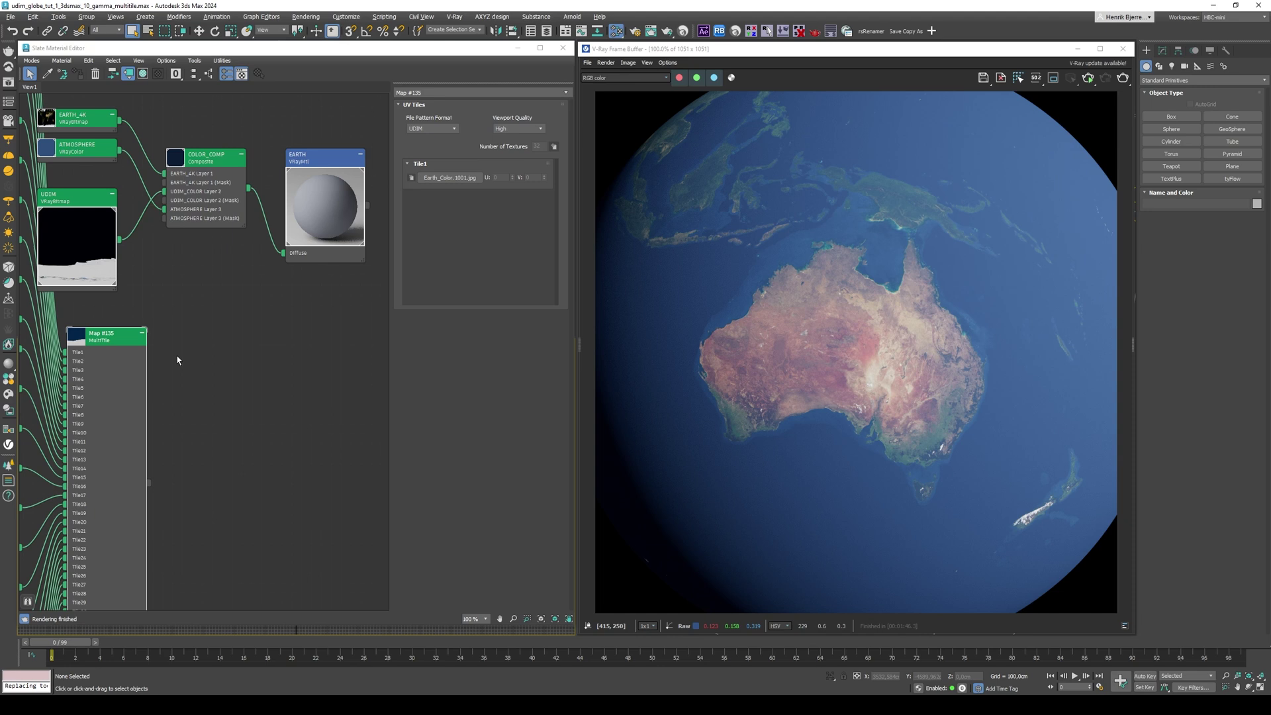
- Move the MultiTile map and its column of tile bitmap nodes clear of the existing Earth material nodes
left_click_drag(110, 338, 295, 475)
middle_click_drag(309, 388, 288, 488, "ctrl+alt")
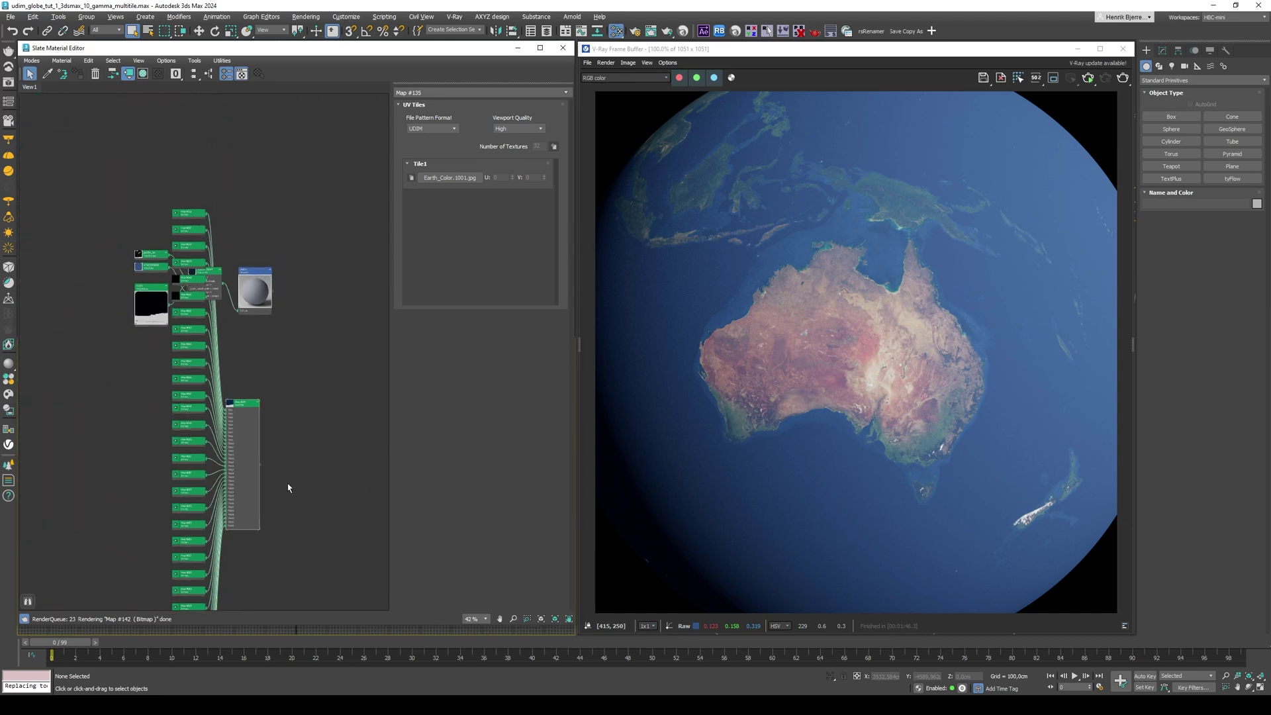
scroll(302, 419, "down", 2)
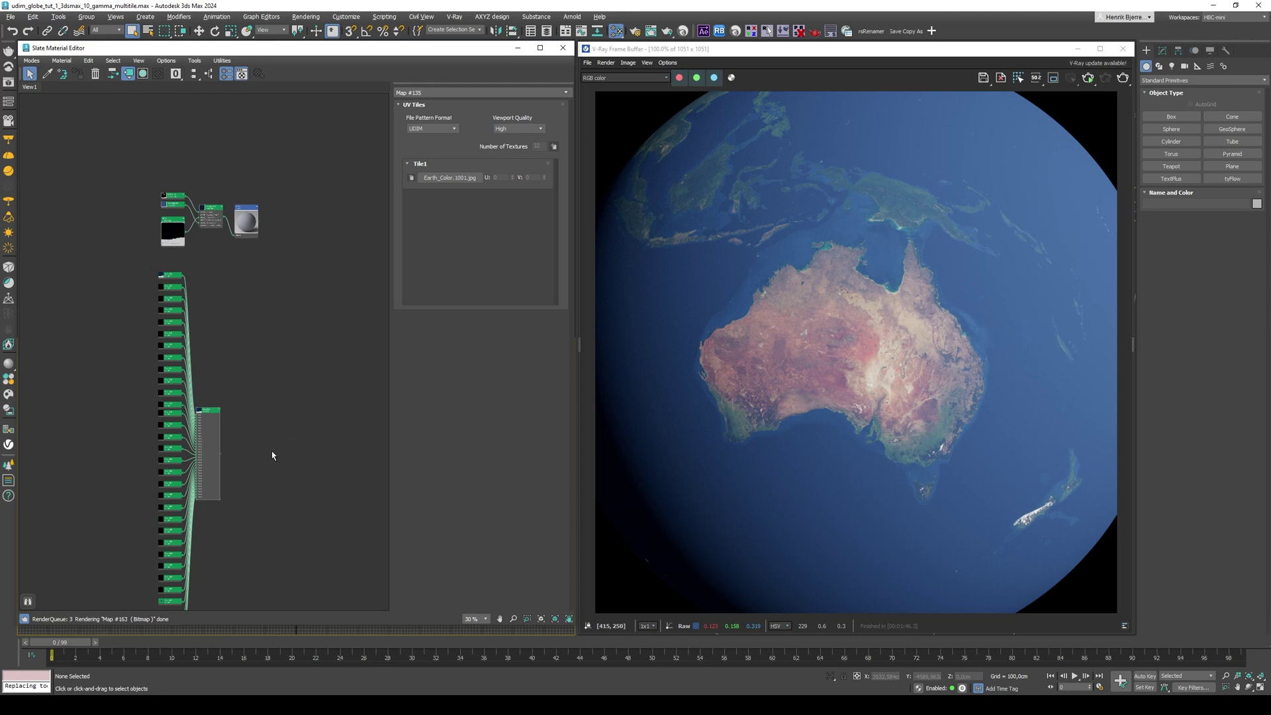
- Check which tile files the lower bitmap nodes hold and pull the Earth_Color.1018.jpg node out of the column
middle_click_drag(253, 533, 253, 415, "ctrl+alt")
left_click(252, 414)
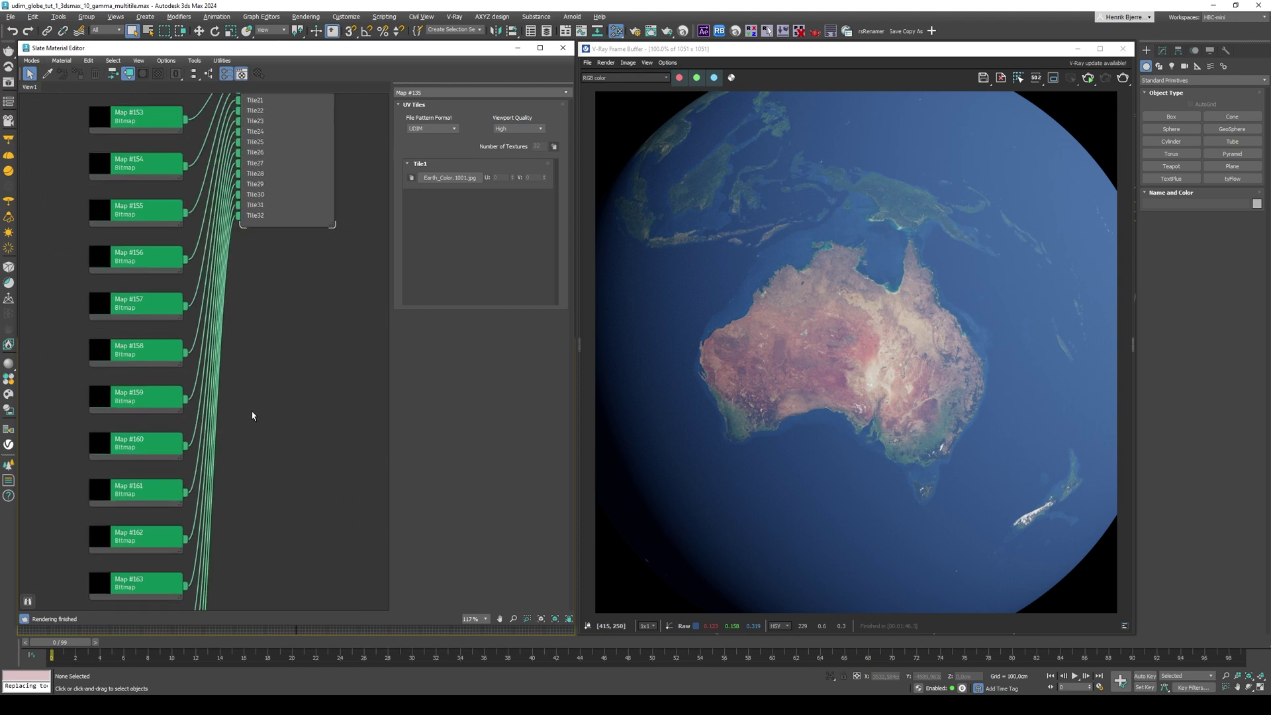
left_click(153, 358)
double_click(154, 358)
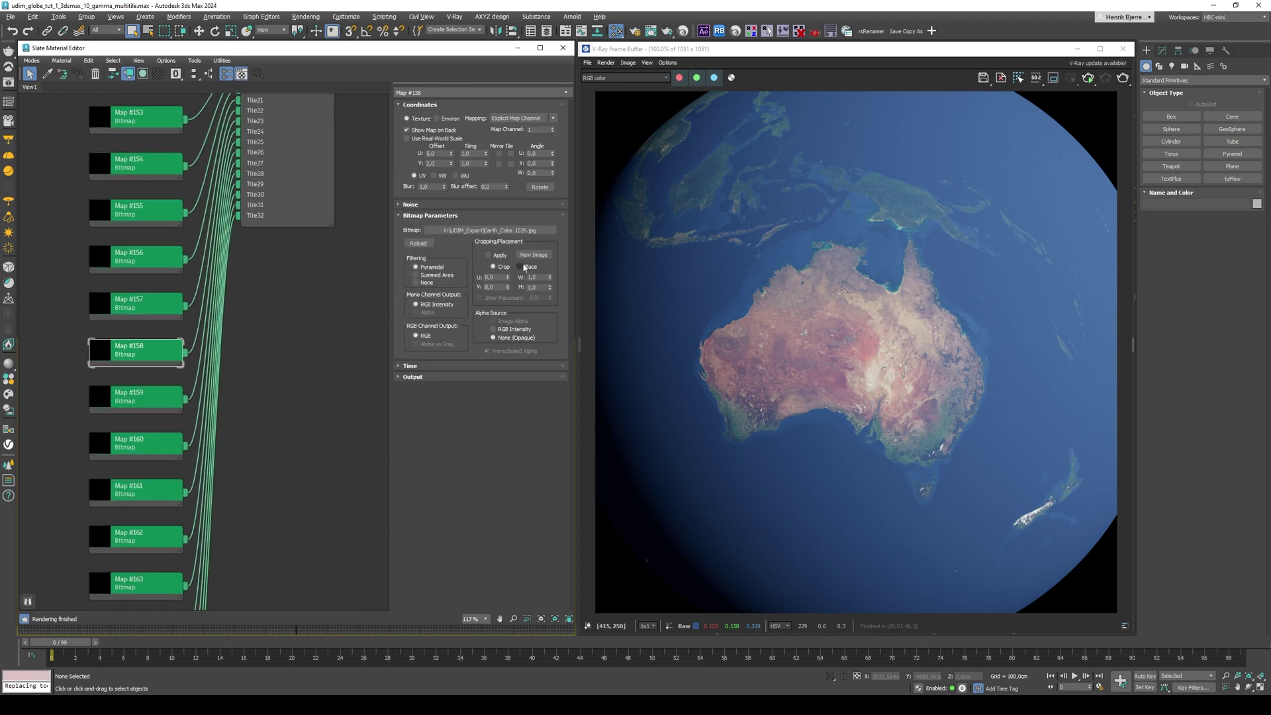
double_click(142, 397)
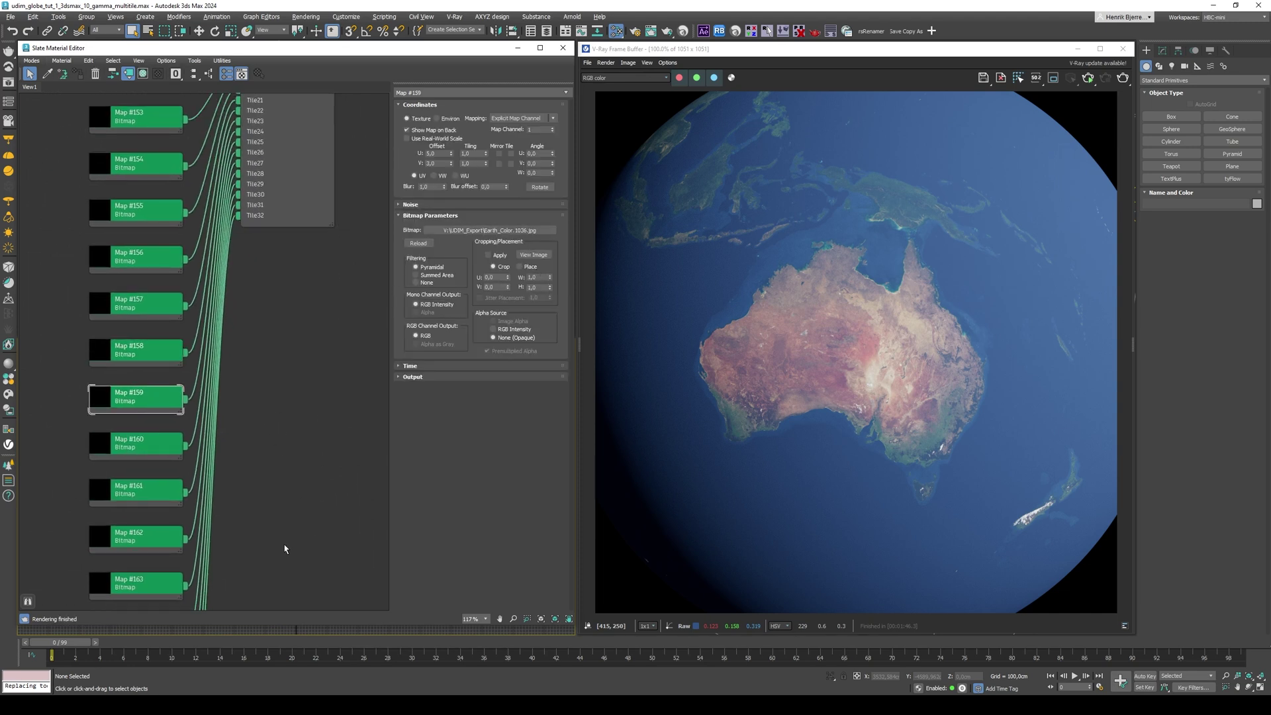
middle_click_drag(285, 549, 302, 377)
middle_click_drag(285, 548, 306, 436)
left_click(182, 442)
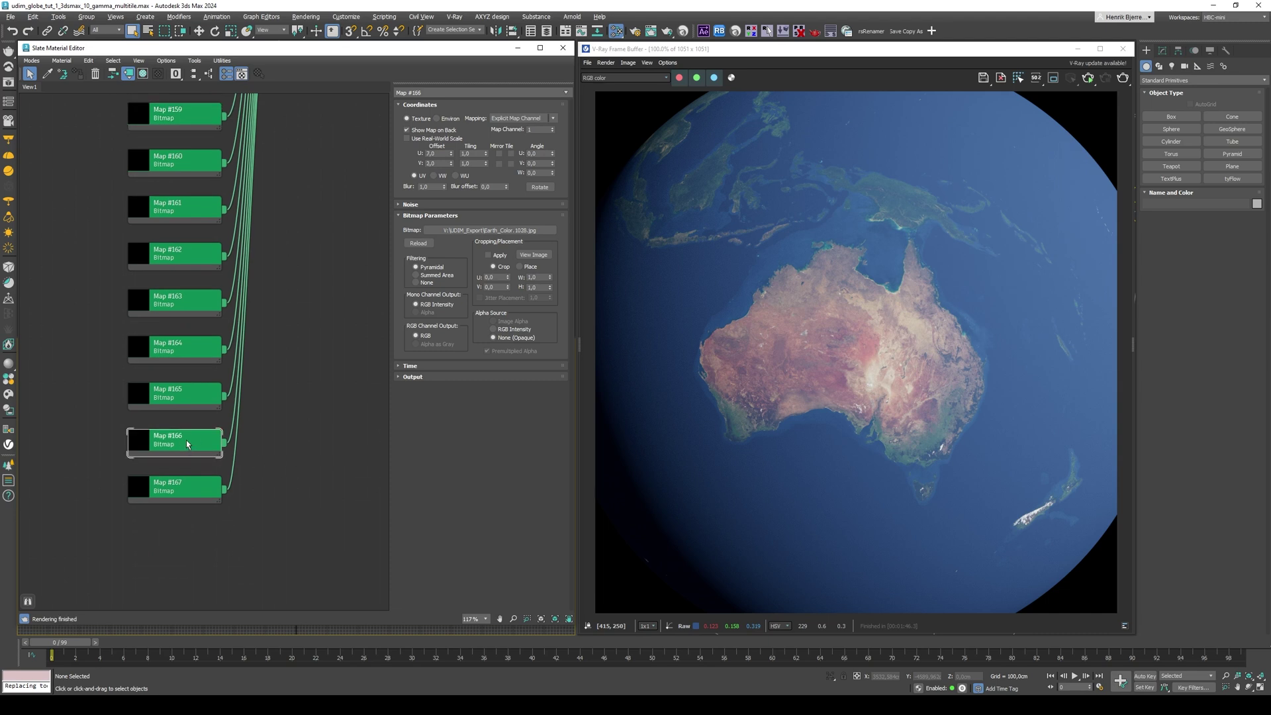
double_click(179, 397)
left_click_drag(182, 396, 102, 396)
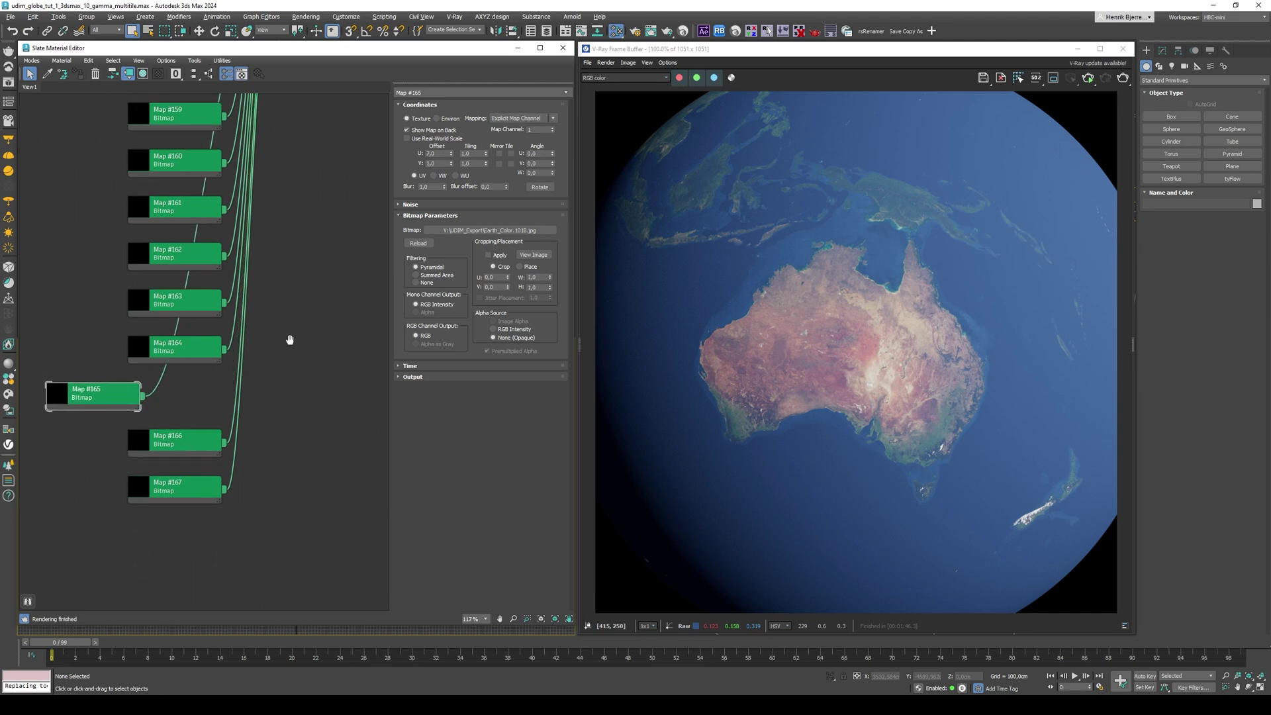
- Locate the bitmap node holding Earth_Color.1017.jpg and pull it out of the column as well
middle_click_drag(289, 339, 321, 468)
double_click(200, 386)
left_click(208, 338)
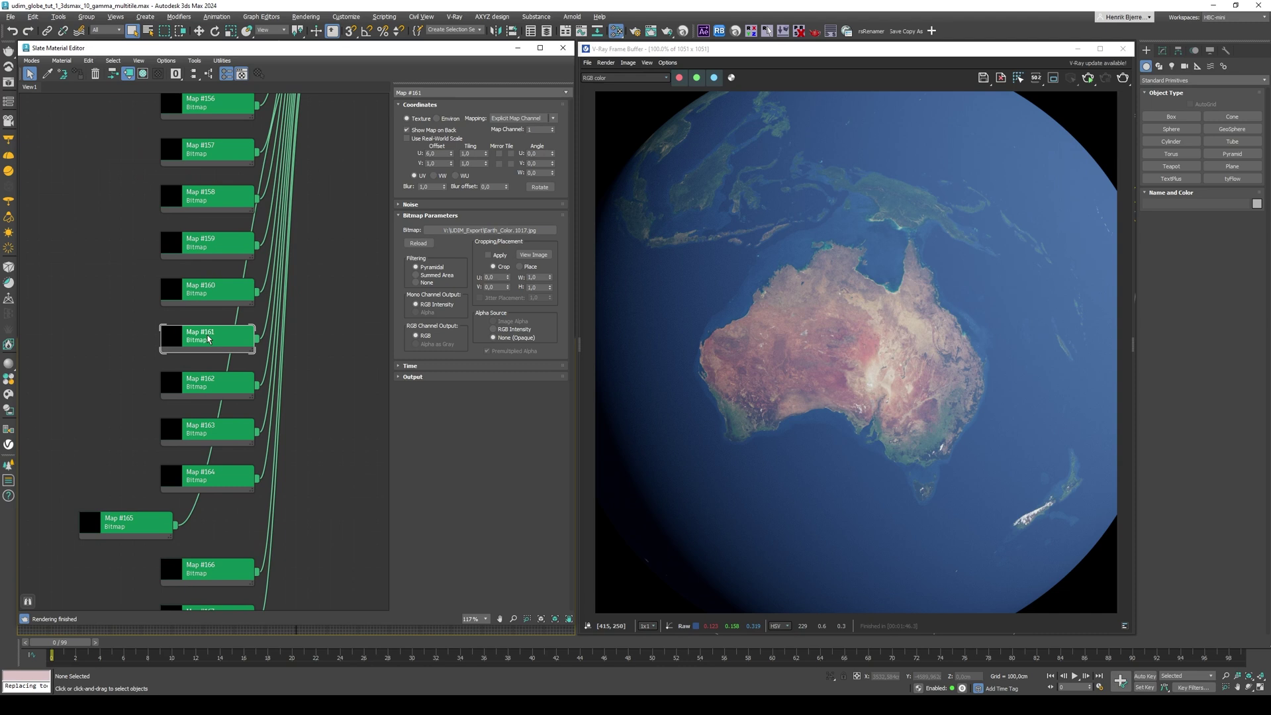
left_click_drag(208, 338, 127, 340)
- Delete all remaining tile bitmap nodes, keeping only the 1017 and 1018 tiles connected to the MultiTile map
scroll(205, 351, "down", 8)
scroll(225, 435, "down", 4)
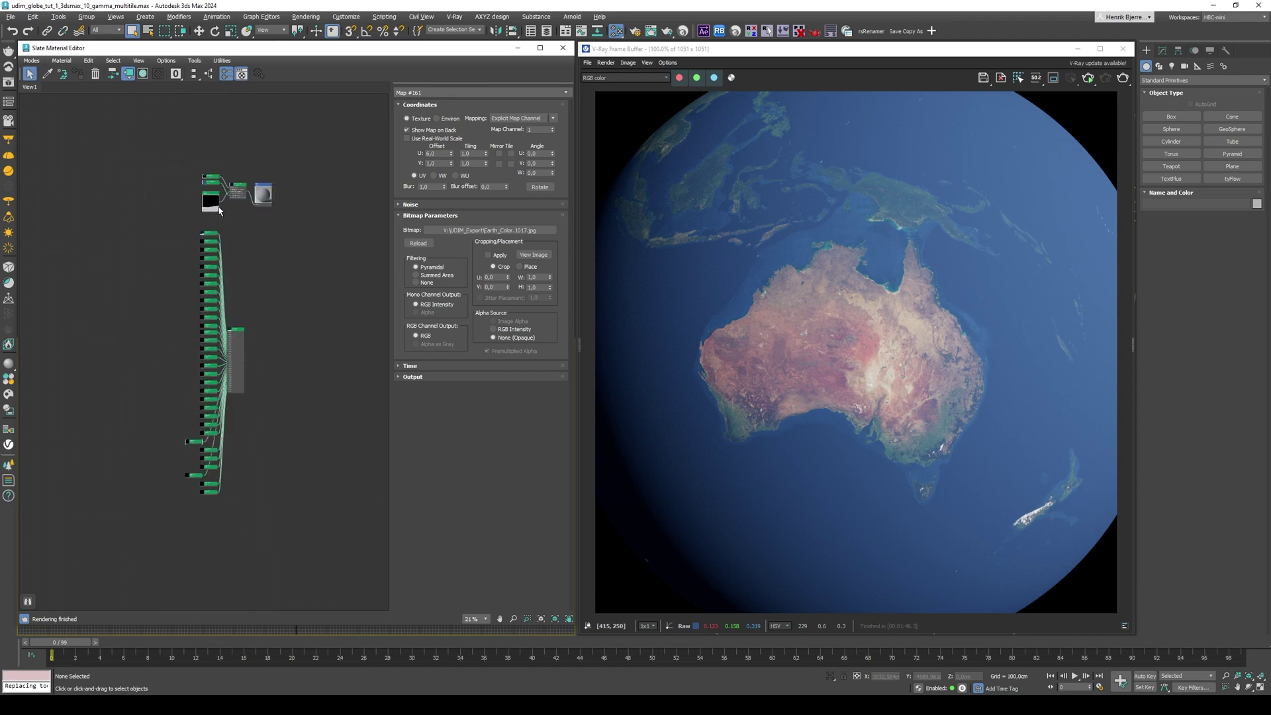
left_click_drag(208, 410, 322, 410)
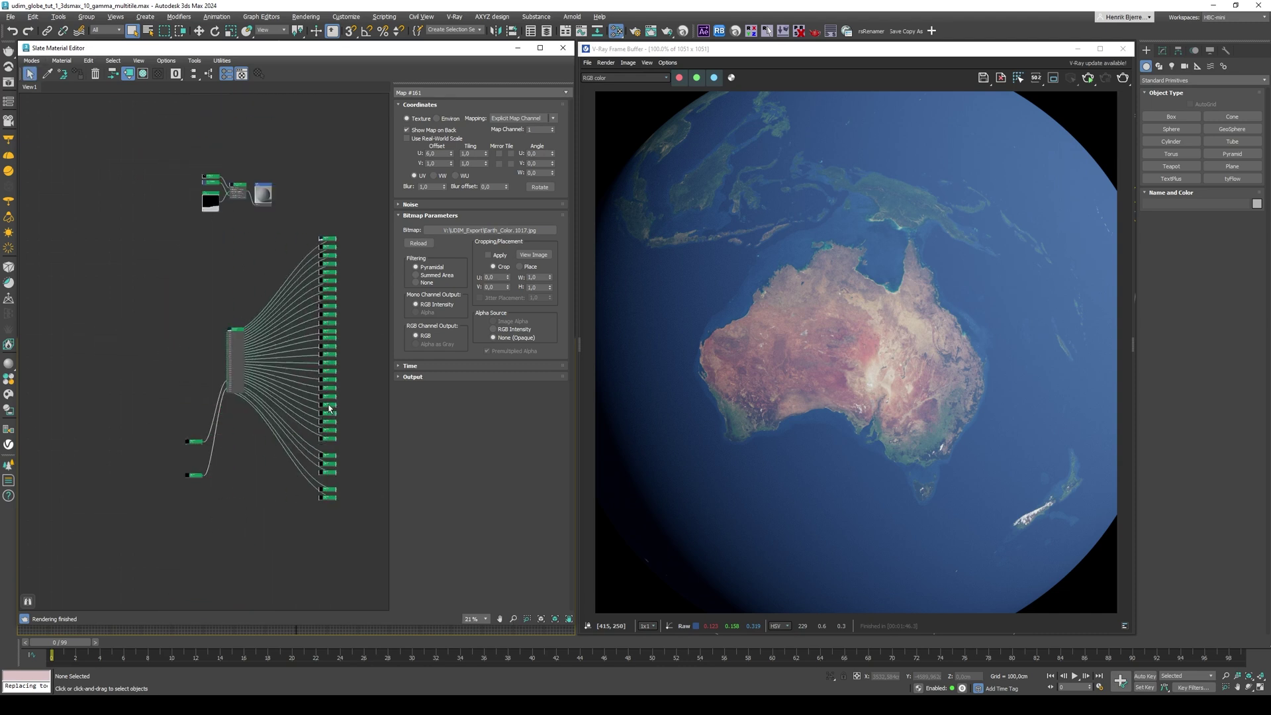
key("Delete")
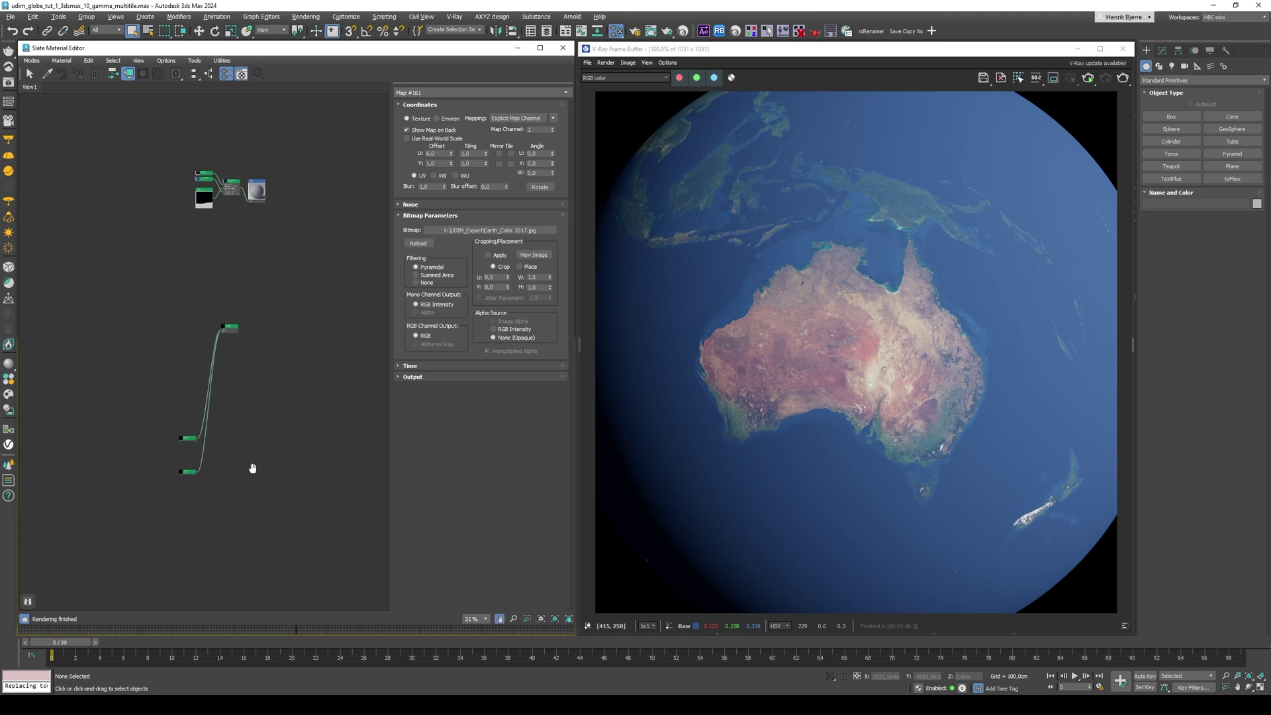
- Arrange the two remaining tile bitmaps and the MultiTile map in a compact group below the Earth material nodes
scroll(202, 355, "up", 4)
middle_click_drag(176, 594, 167, 521)
left_click(161, 483, "ctrl")
left_click_drag(166, 521, 193, 255)
left_click_drag(158, 199, 277, 298)
middle_click_drag(240, 250, 251, 464)
left_click_drag(267, 454, 276, 237)
middle_click_drag(271, 366, 250, 454)
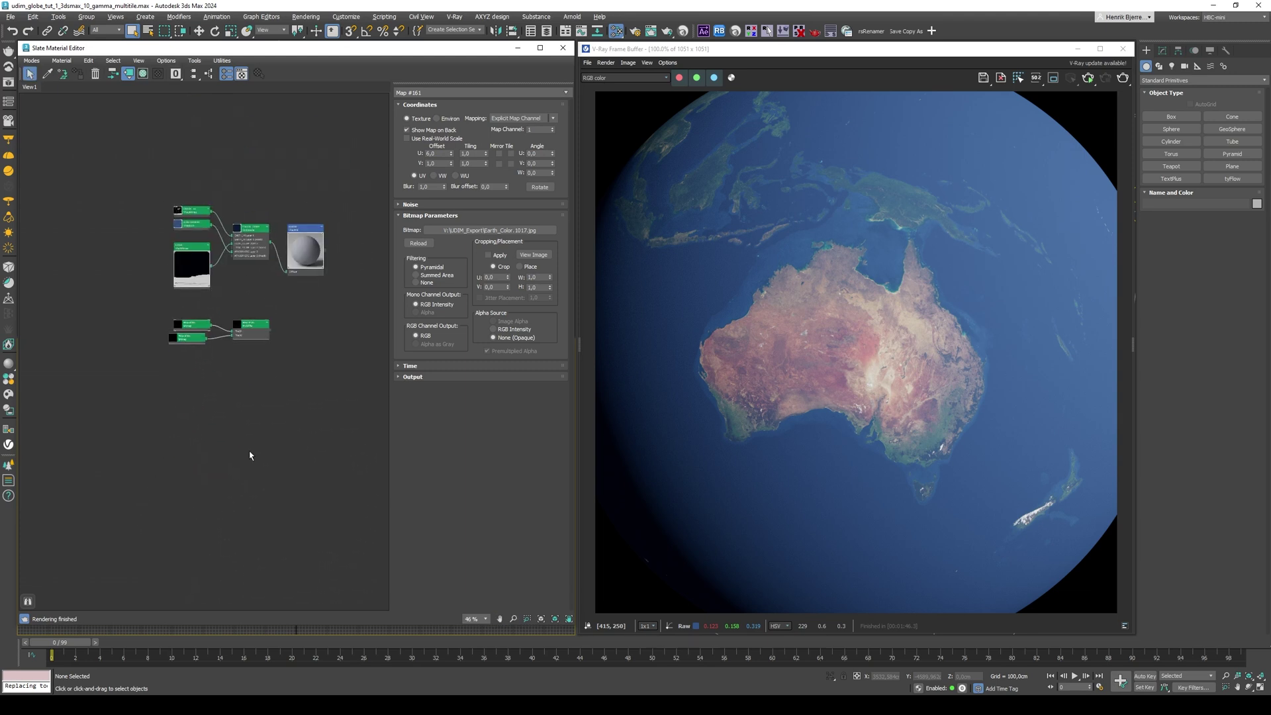
scroll(250, 454, "up", 4)
middle_click_drag(318, 335, 256, 401)
left_click(187, 356)
left_click_drag(121, 393, 132, 392)
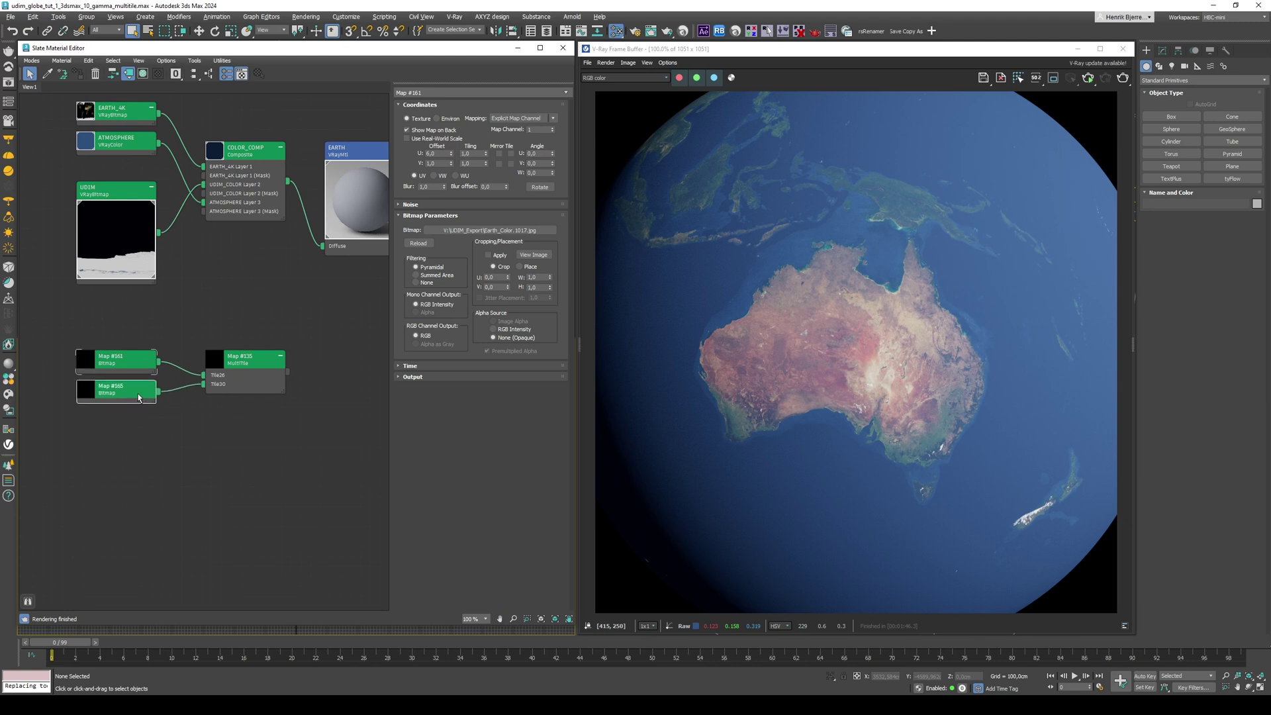
- Convert all Bitmap maps in the scene to VRayBitmap with the V-Ray bitmap converter
left_click(455, 16)
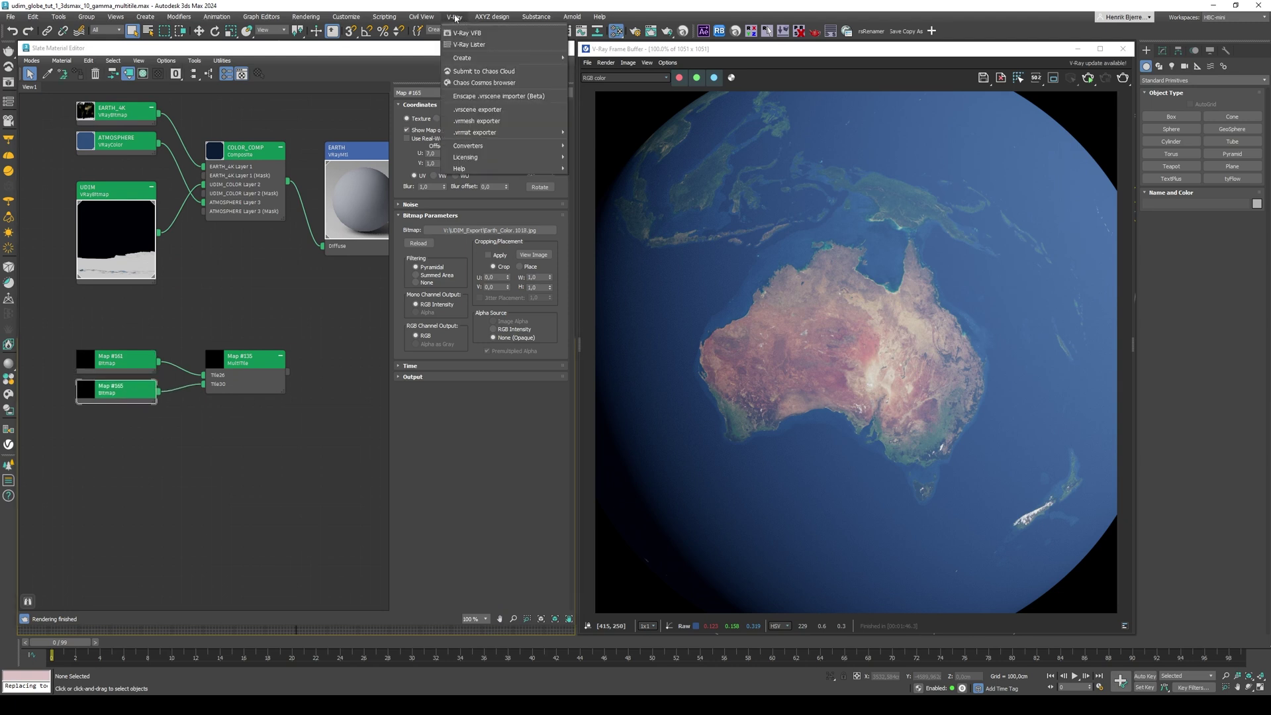
mouse_move(472, 145)
left_click(632, 157)
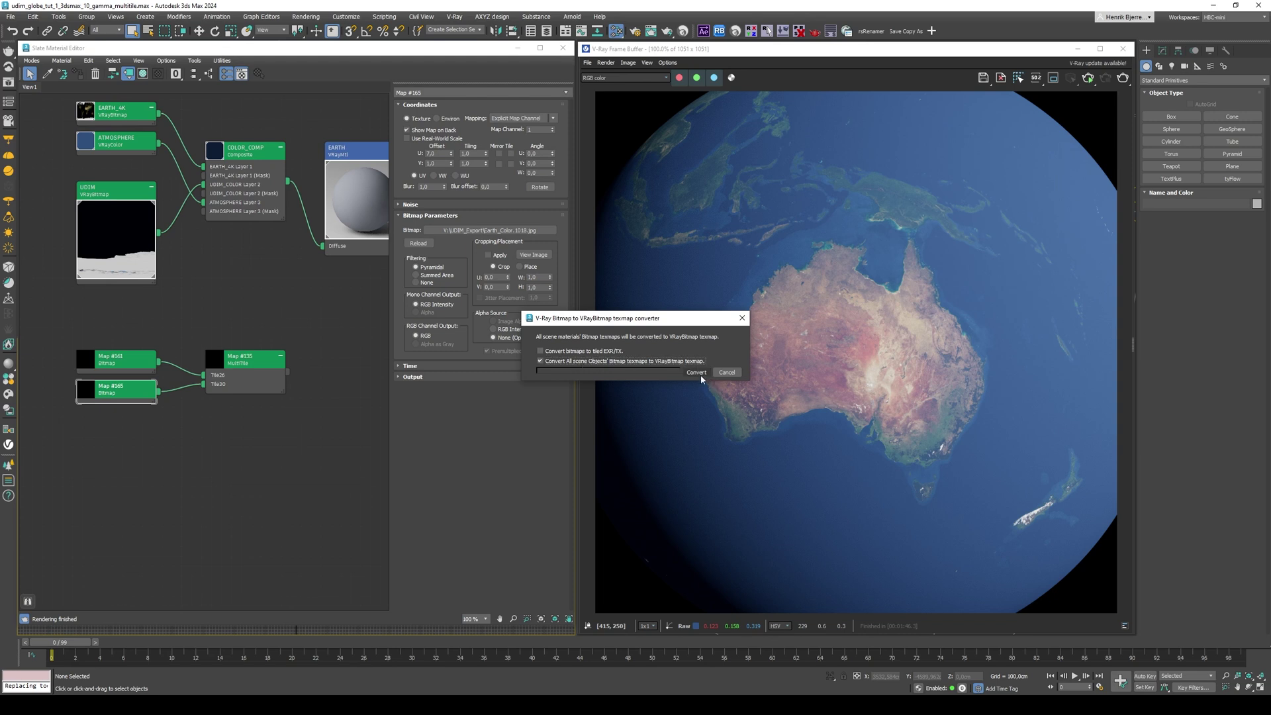
left_click(696, 372)
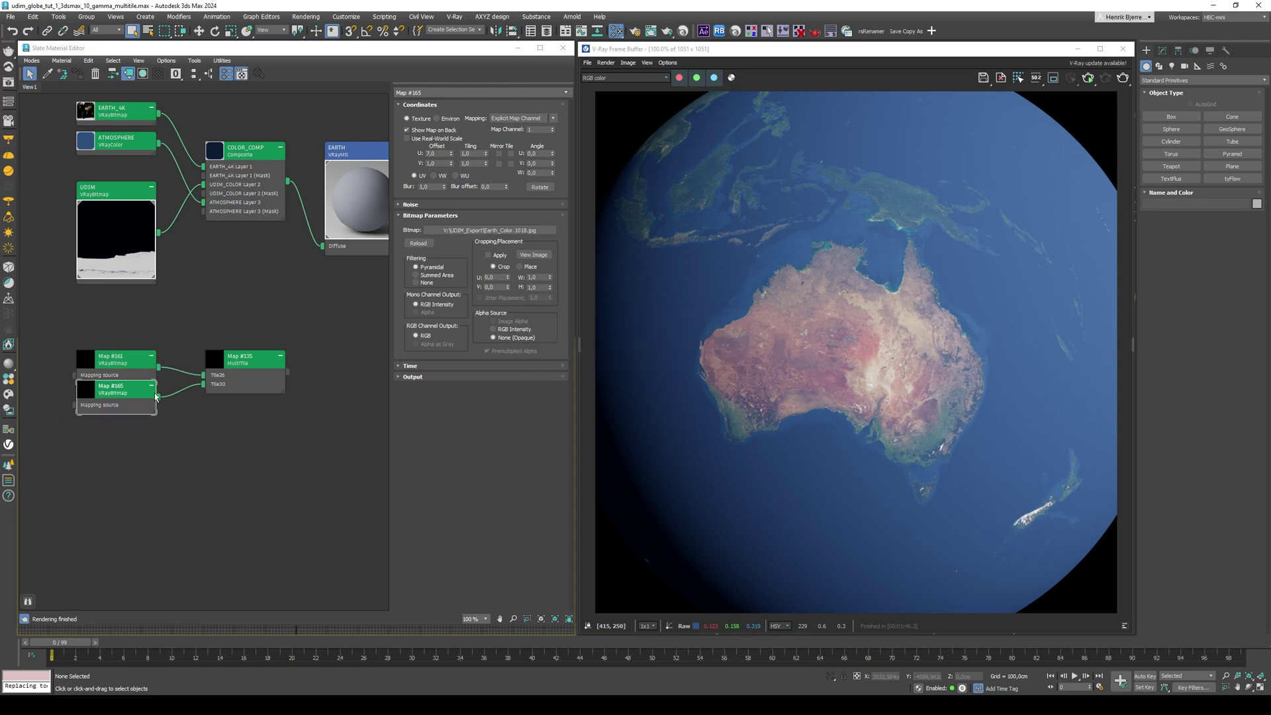
- Set the 1018 tile's color space transfer function to sRGB and its RGB primaries to sRGB primaries
left_click_drag(133, 399, 133, 408)
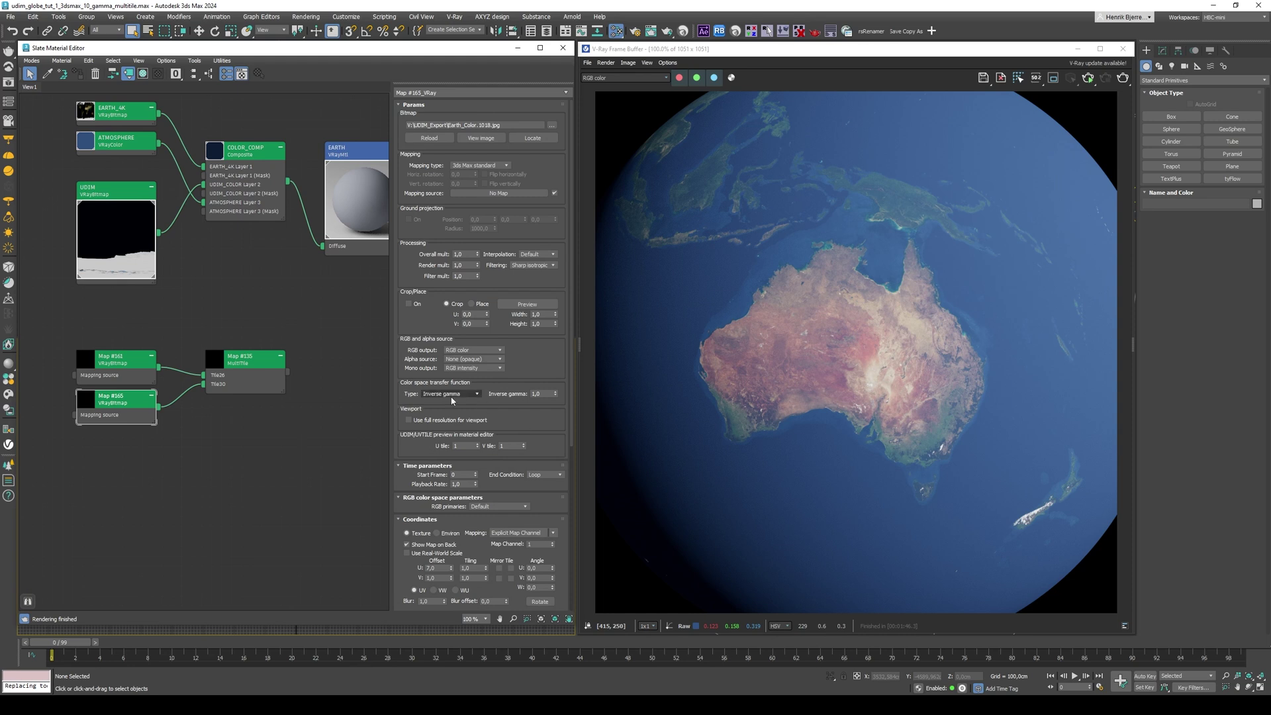
left_click(447, 396)
left_click(437, 421)
left_click(497, 506)
left_click(486, 524)
- Set the 1017 tile's color space transfer function to sRGB and its RGB primaries to sRGB primaries
left_click(139, 366)
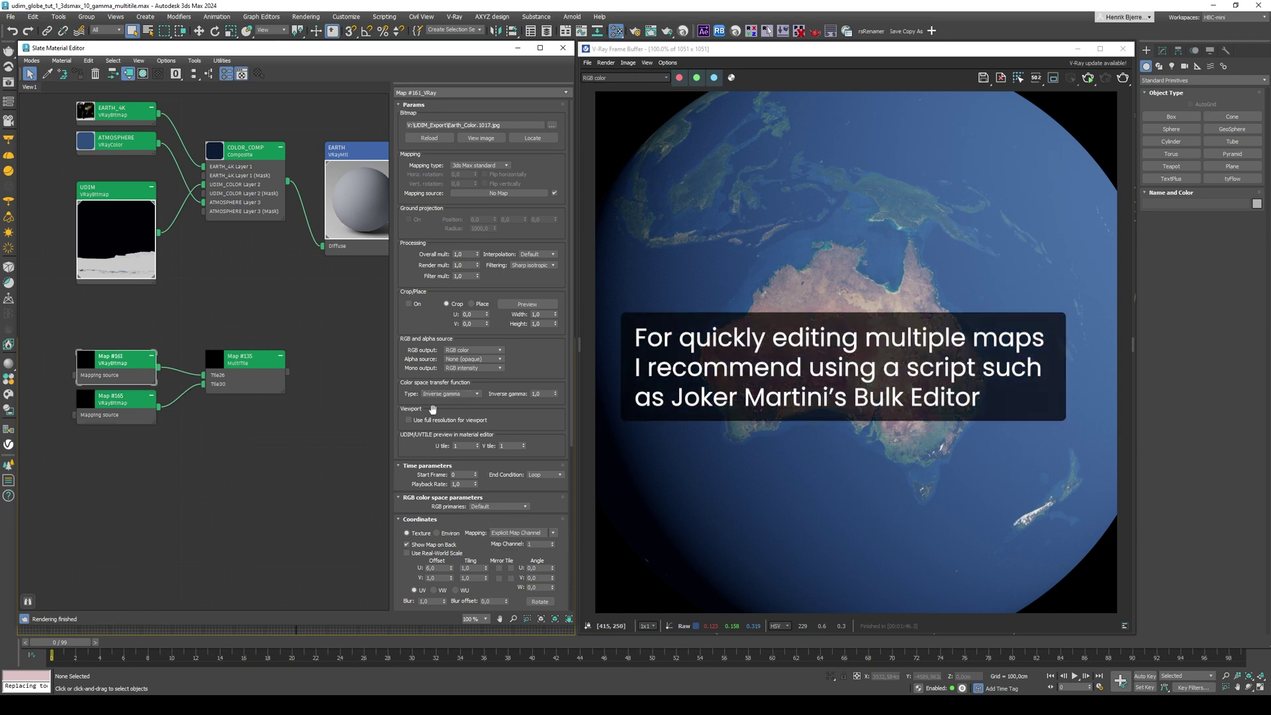
left_click(450, 394)
left_click(437, 422)
left_click(495, 506)
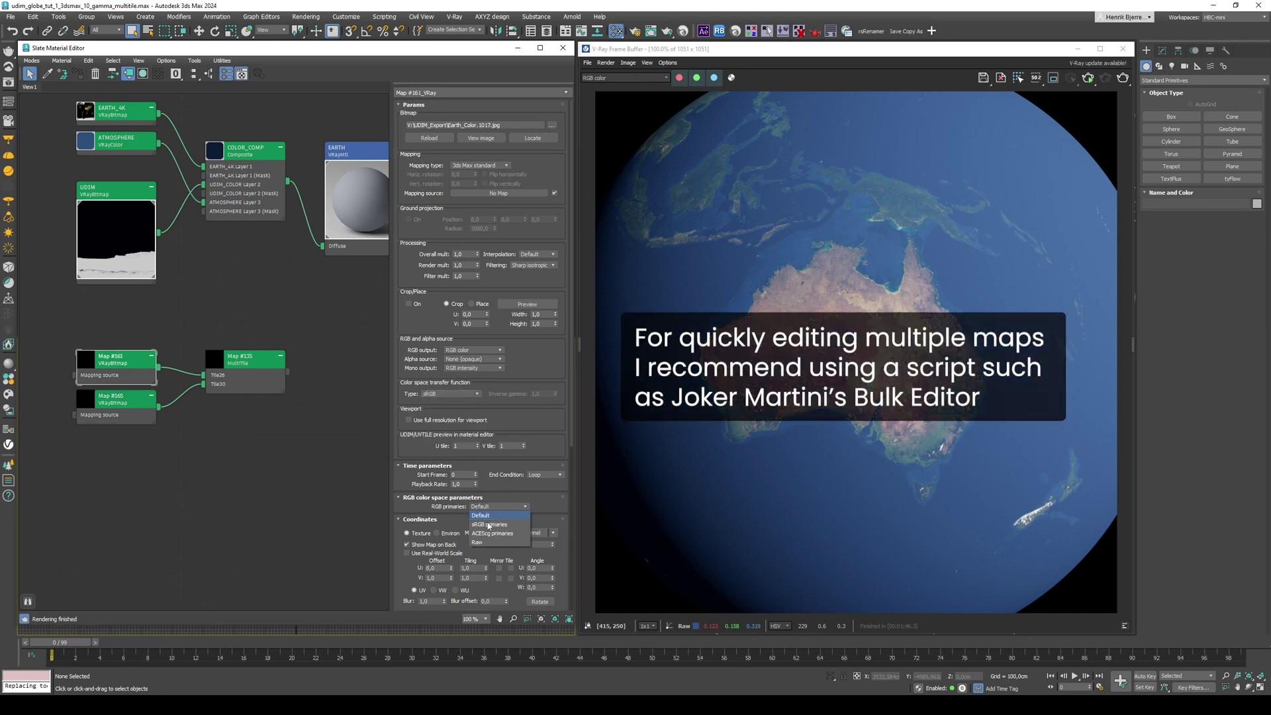
left_click(487, 524)
- Connect the MultiTile map to Layer 2 of the COLOR_COMP Composite map in place of the UDIM bitmap, and start the interactive render
left_click(278, 355)
double_click(278, 353)
middle_click_drag(256, 313, 274, 383)
left_click_drag(307, 444, 242, 259)
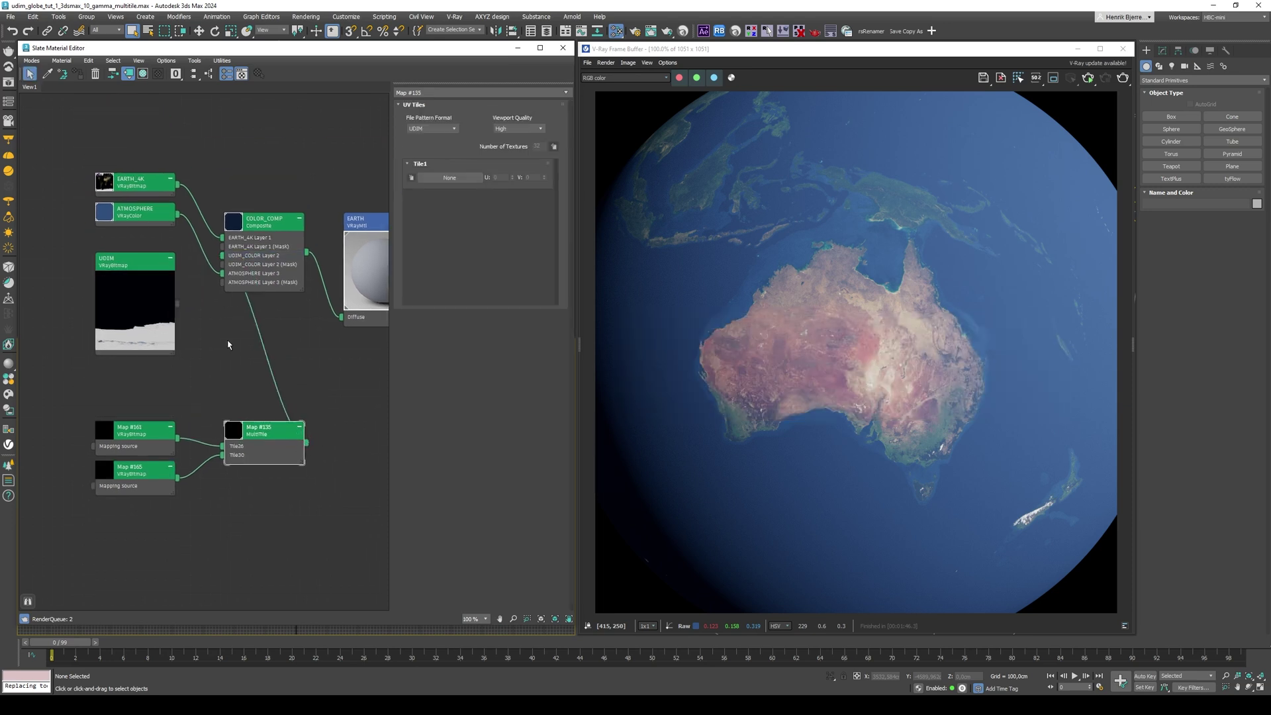
double_click(270, 225)
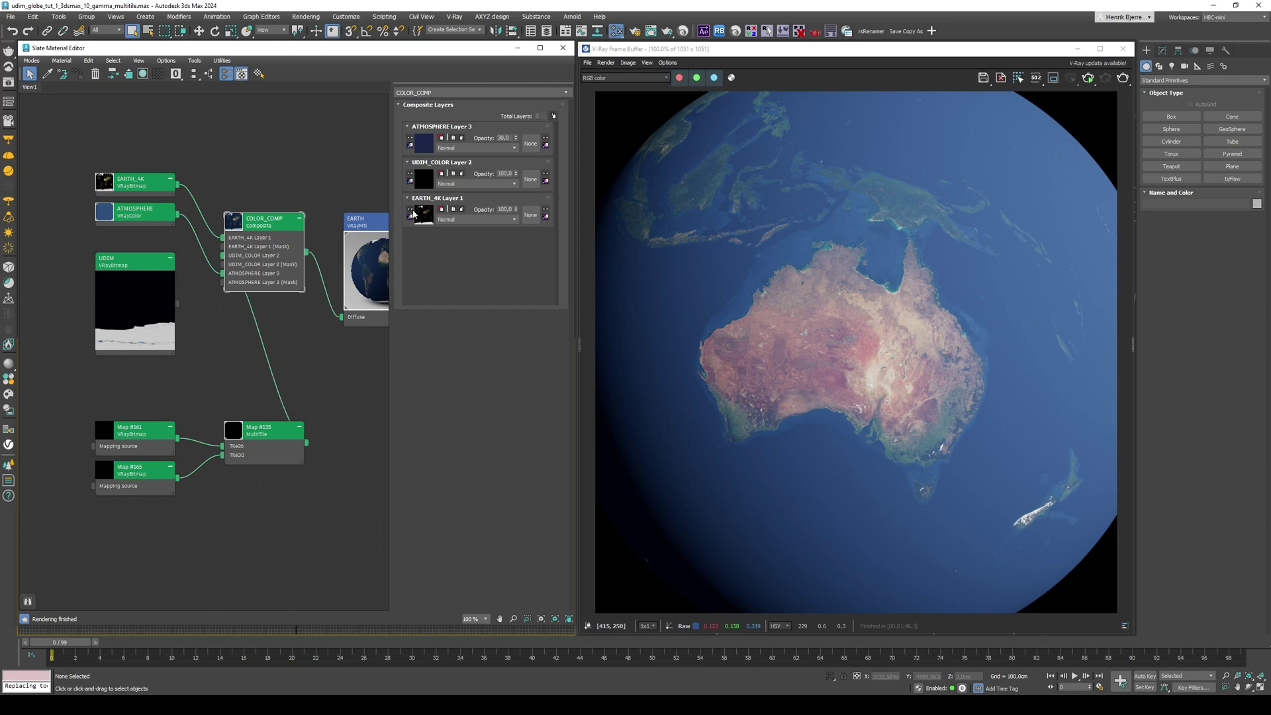
left_click(1086, 78)
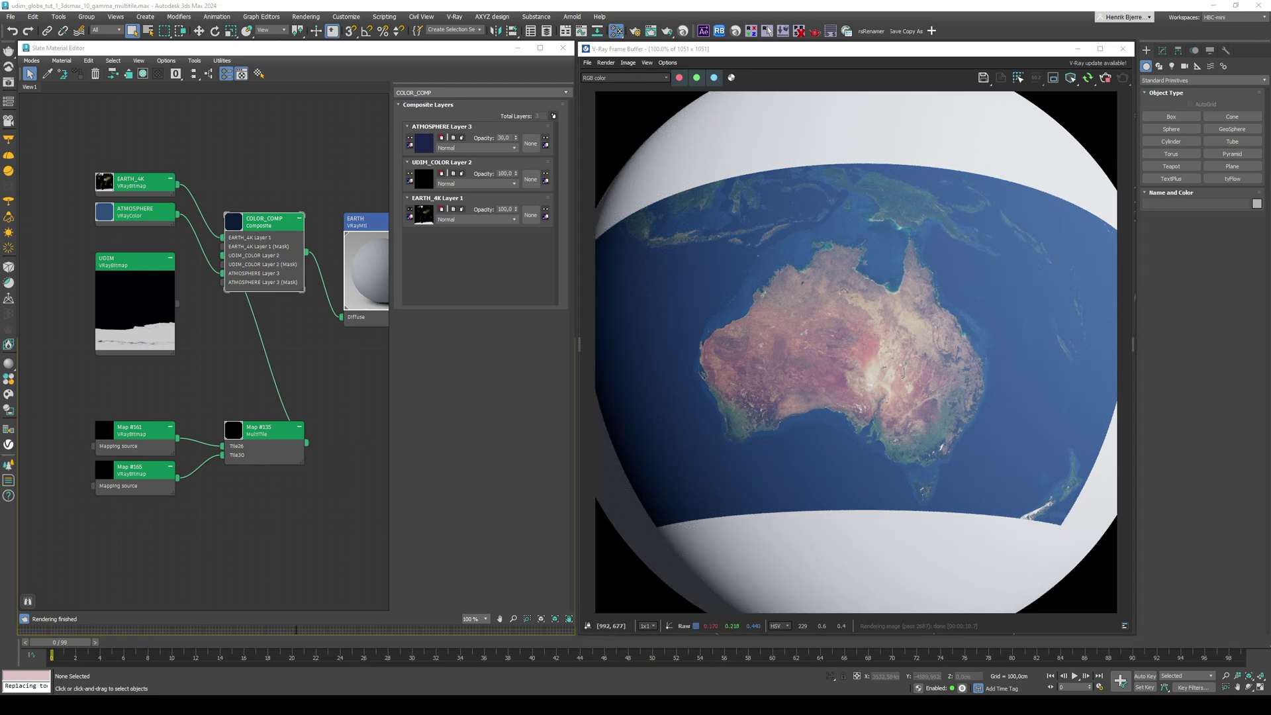
- Switch to the UDIM_Export folder in File Explorer, preview the Earth_Color tile images, and return to 3ds Max
left_click_drag(1270, 317, 362, 338)
left_click_drag(253, 463, 253, 522)
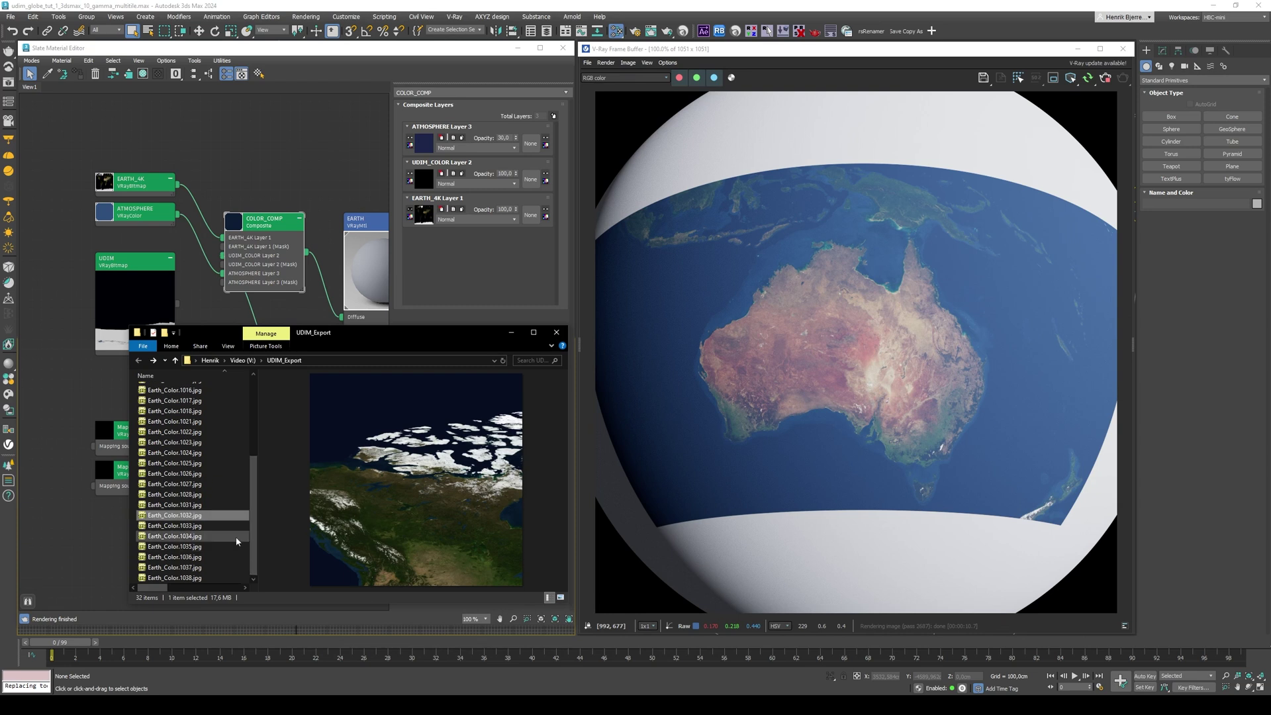
left_click(187, 463)
key("alt+Tab")
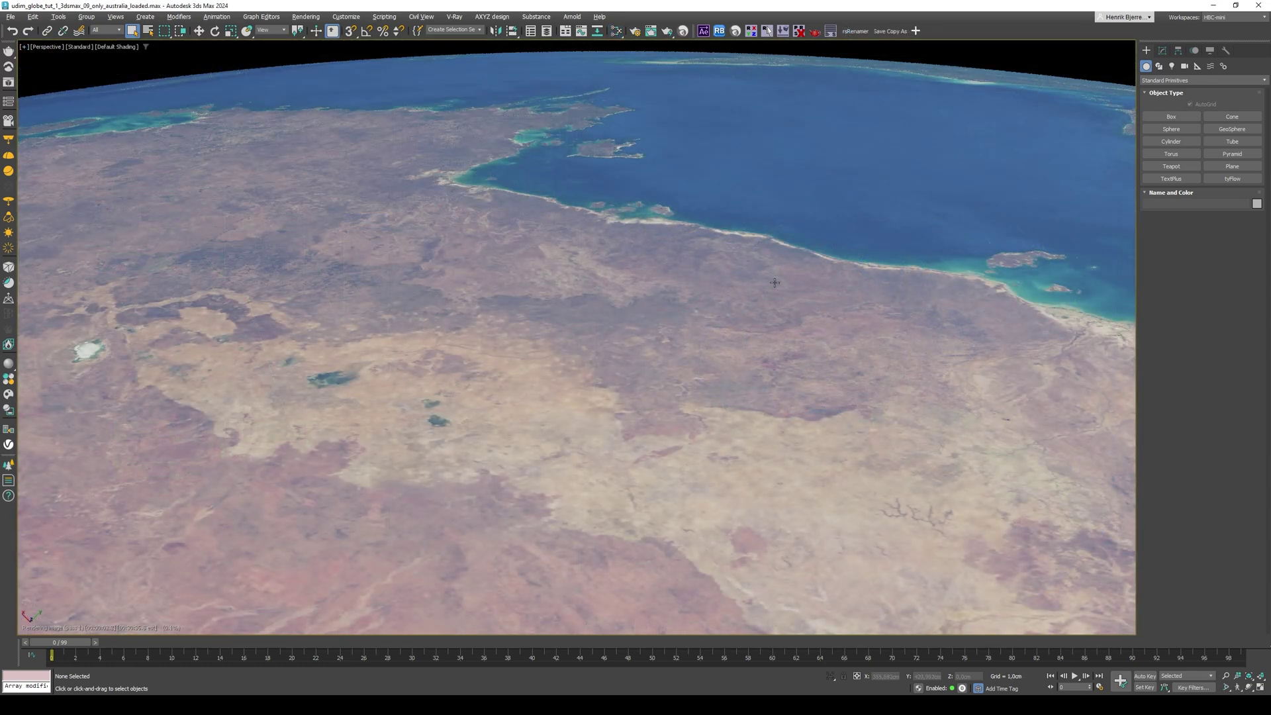
- Pull back from the close-up of northern Australia to view more of the globe in the full-size perspective viewport
scroll(762, 284, "down", 6)
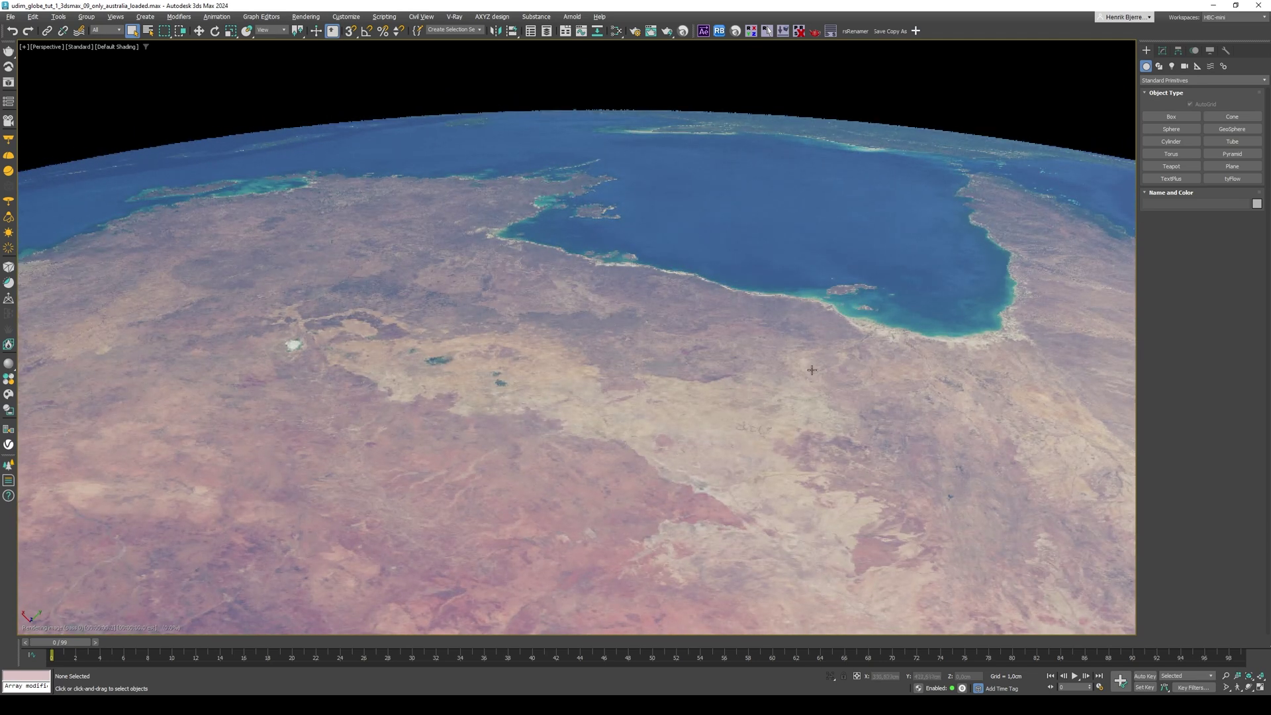
scroll(832, 285, "down", 5)
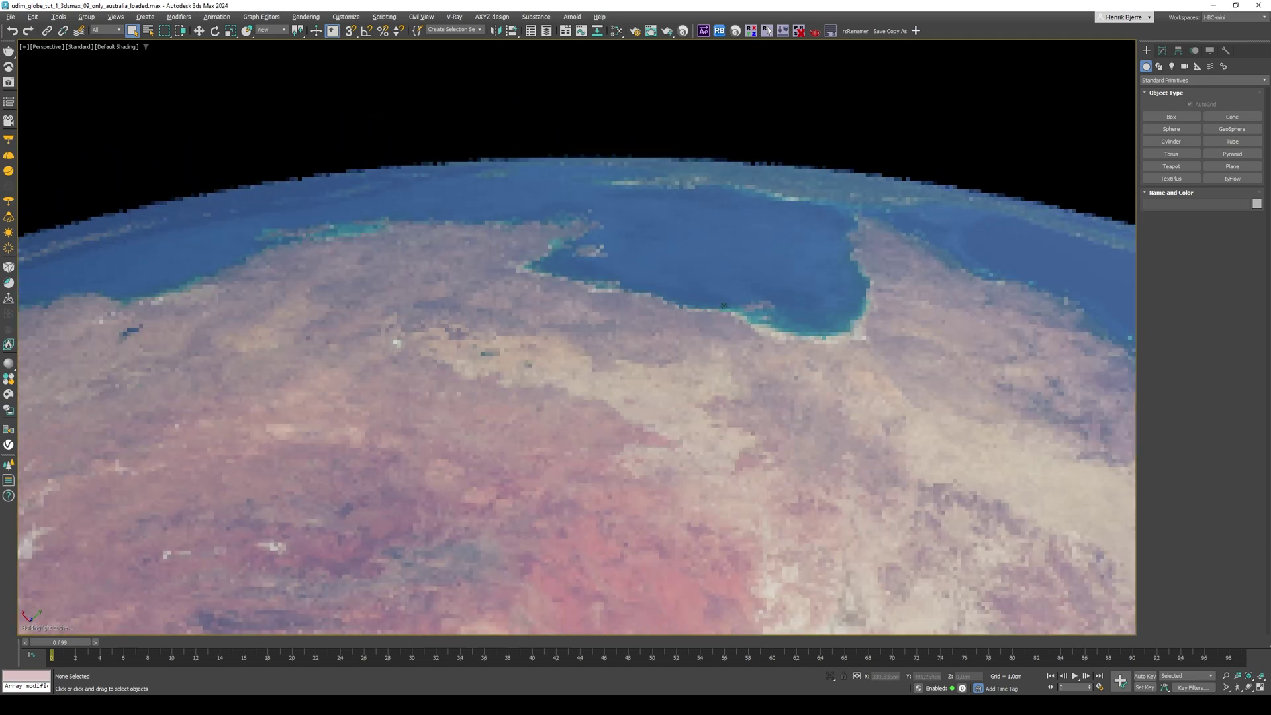